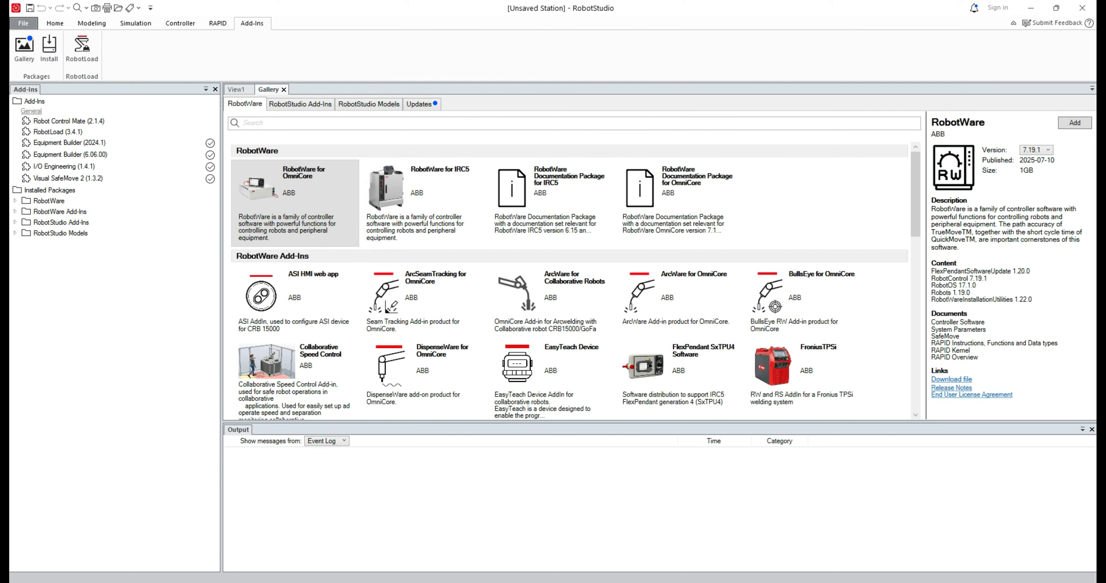
Add an IRB 4400 robot (60 kg capacity, 1.96 m reach) from the ABB library to the station
{"action": "left_click", "coordinate": [55, 23]}
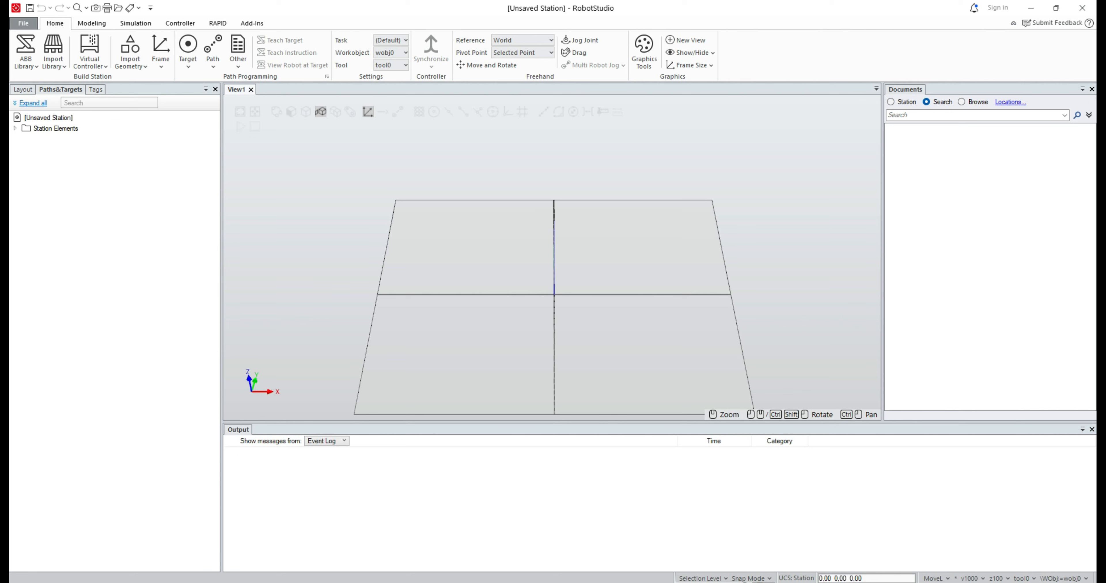
{"action": "left_click", "coordinate": [26, 50]}
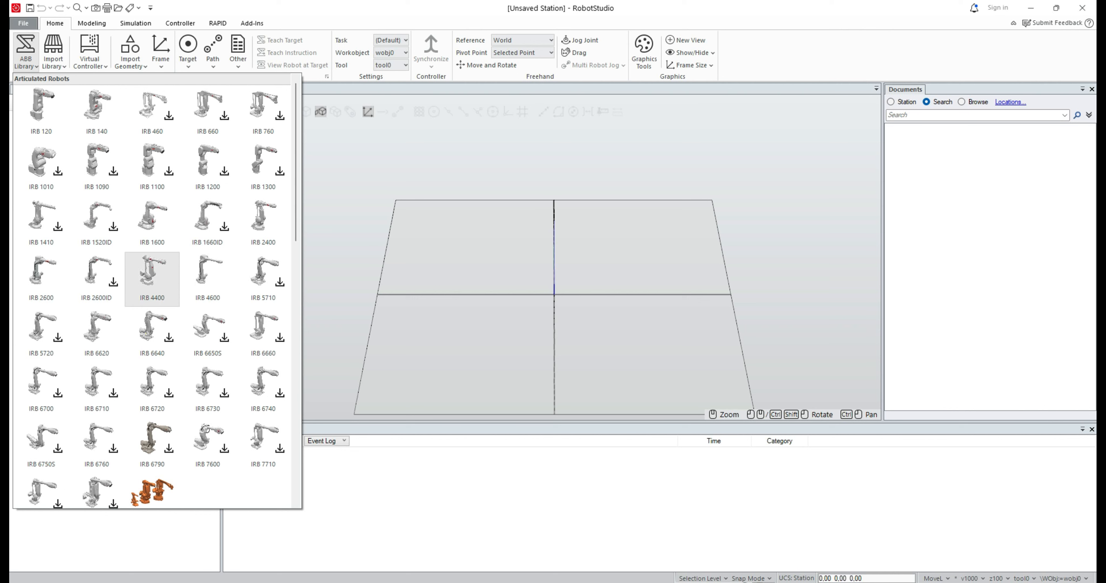
{"action": "left_click", "coordinate": [152, 276]}
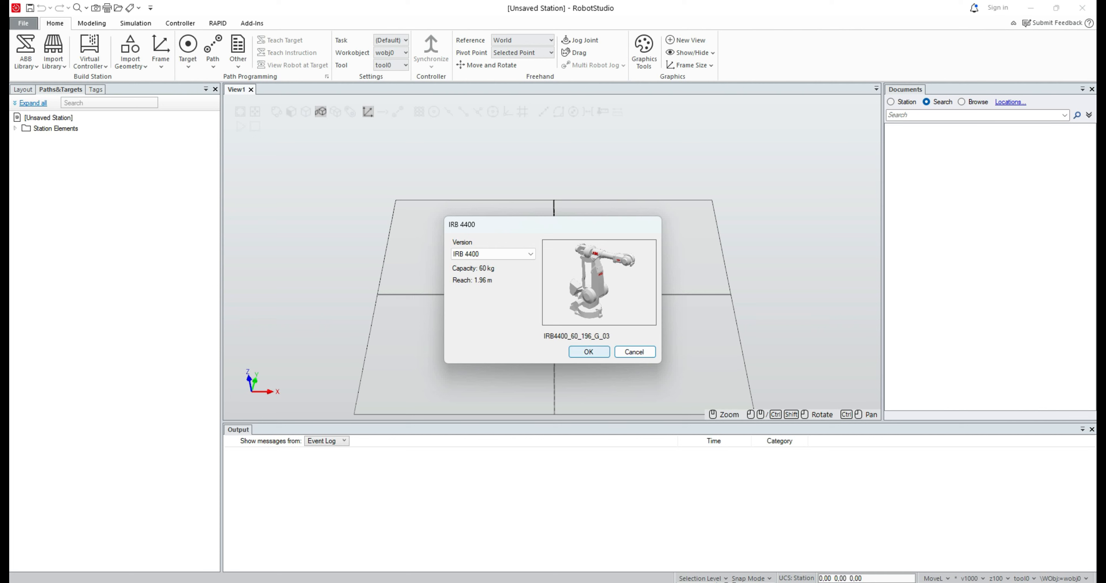
{"action": "left_click", "coordinate": [588, 352]}
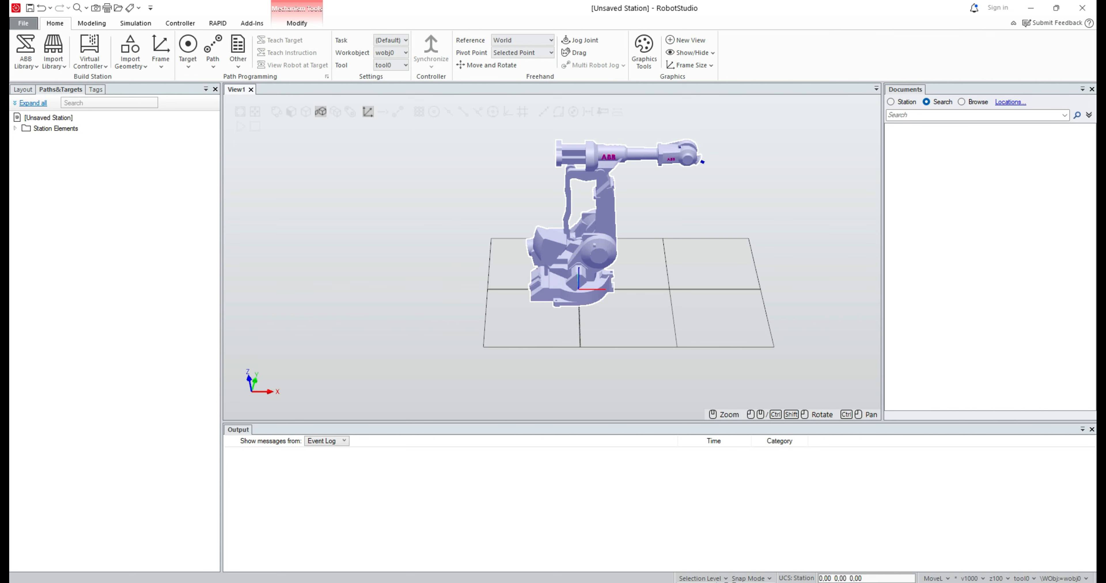
{"action": "scroll", "coordinate": [687, 342], "scroll_direction": "up", "scroll_amount": 2}
{"action": "scroll", "coordinate": [686, 342], "scroll_direction": "down", "scroll_amount": 2}
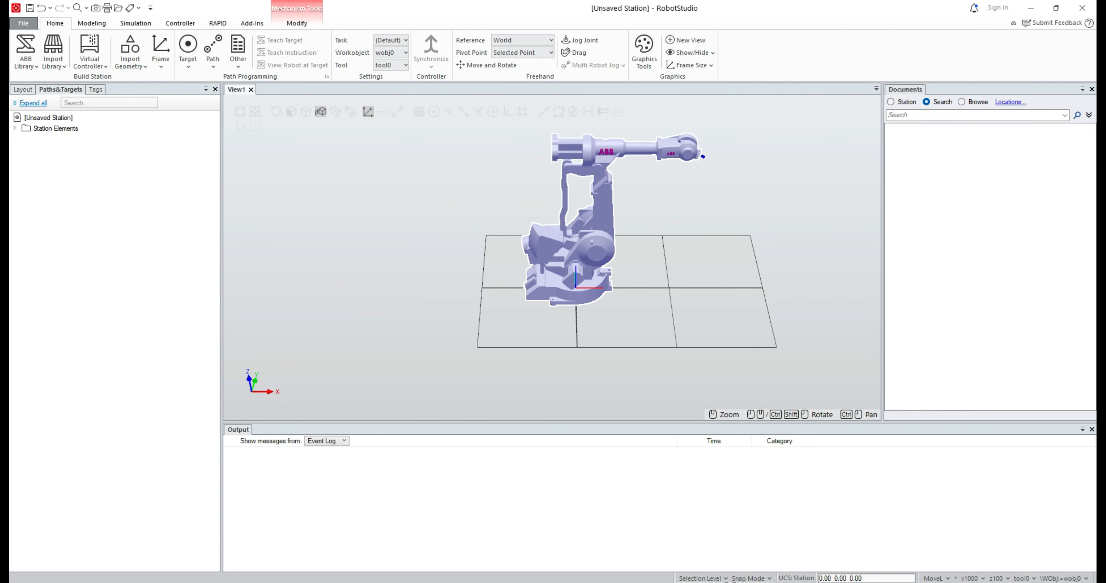
{"action": "scroll", "coordinate": [687, 342], "scroll_direction": "up", "scroll_amount": 3}
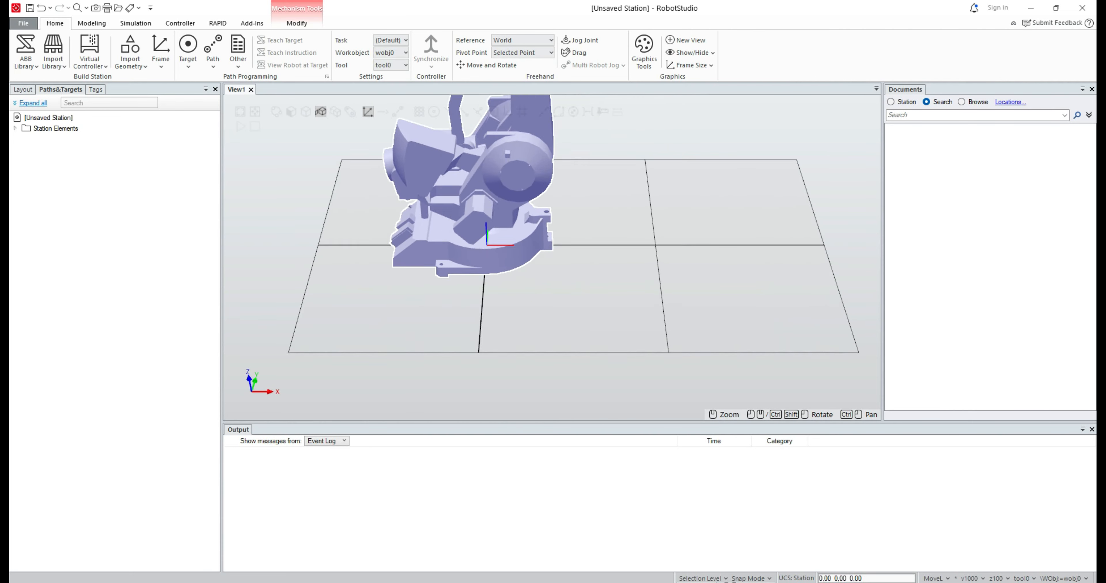
{"action": "scroll", "coordinate": [687, 342], "scroll_direction": "down", "scroll_amount": 2}
{"action": "scroll", "coordinate": [687, 341], "scroll_direction": "down", "scroll_amount": 1}
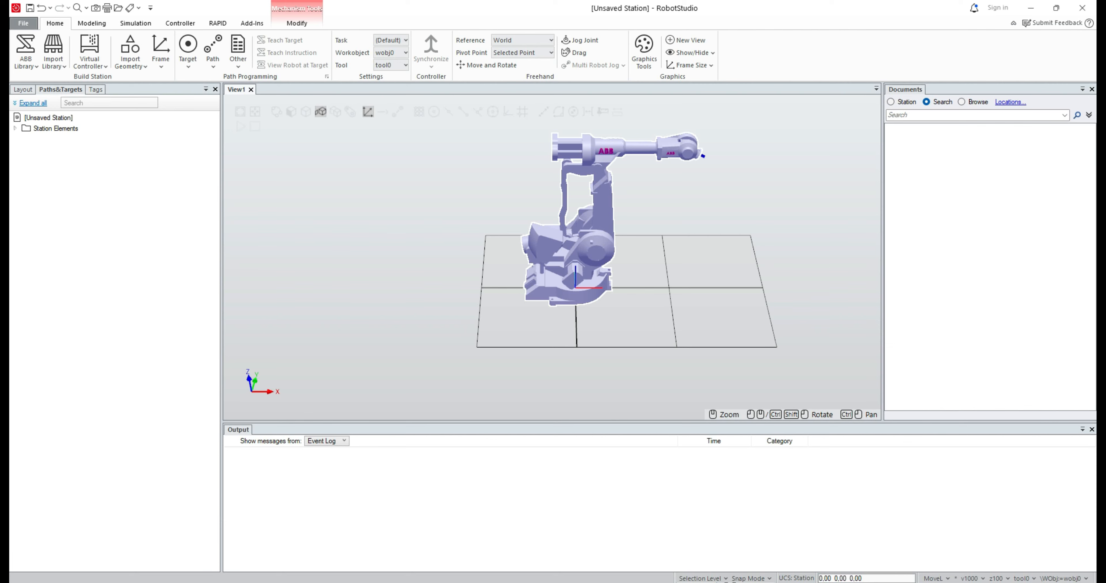
{"action": "mouse_move", "coordinate": [687, 342]}
{"action": "left_mouse_down", "text": "ctrl"}
{"action": "mouse_move", "coordinate": [412, 311]}
{"action": "mouse_move", "coordinate": [898, 381]}
{"action": "mouse_move", "coordinate": [418, 360]}
{"action": "mouse_move", "coordinate": [690, 351]}
{"action": "left_mouse_up", "text": "ctrl"}
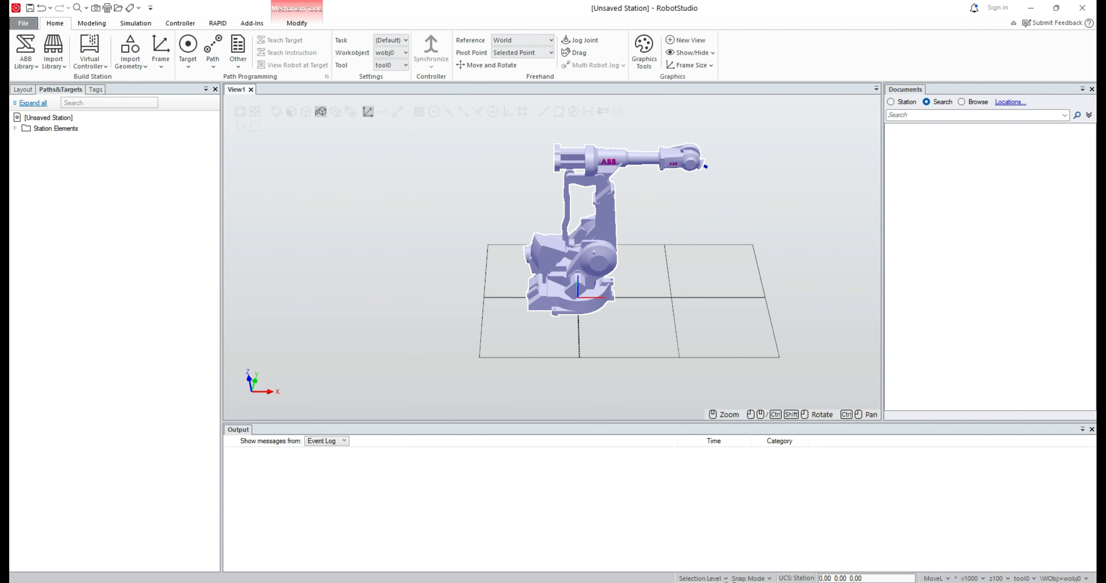
{"action": "left_click_drag", "start_coordinate": [689, 351], "coordinate": [576, 367], "text": "ctrl+shift"}
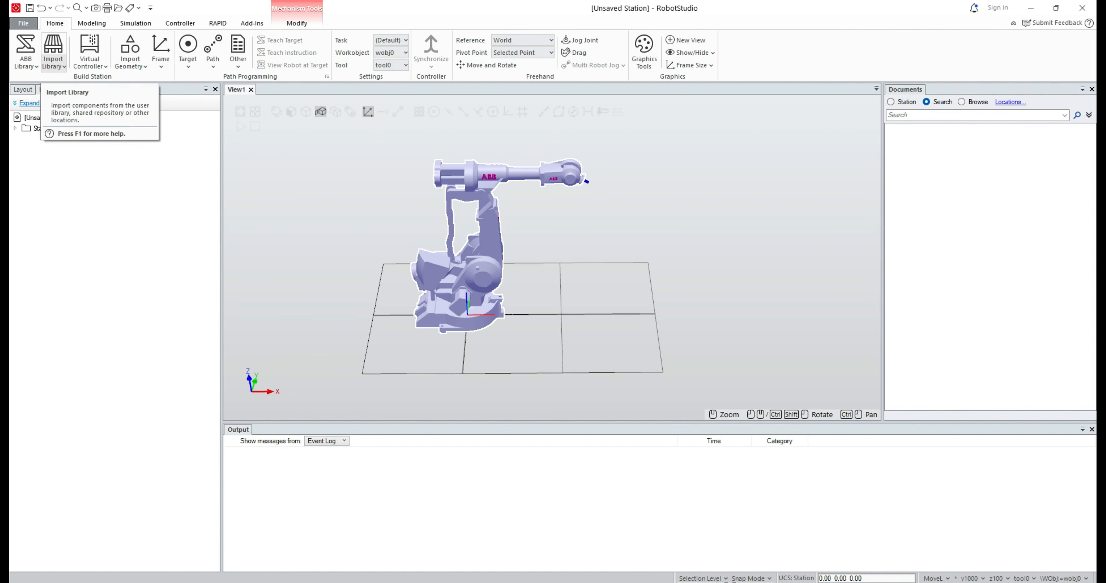
Import the AW Gun PSF 25 arc welding gun from the arc welding equipment library
{"action": "left_click", "coordinate": [53, 60]}
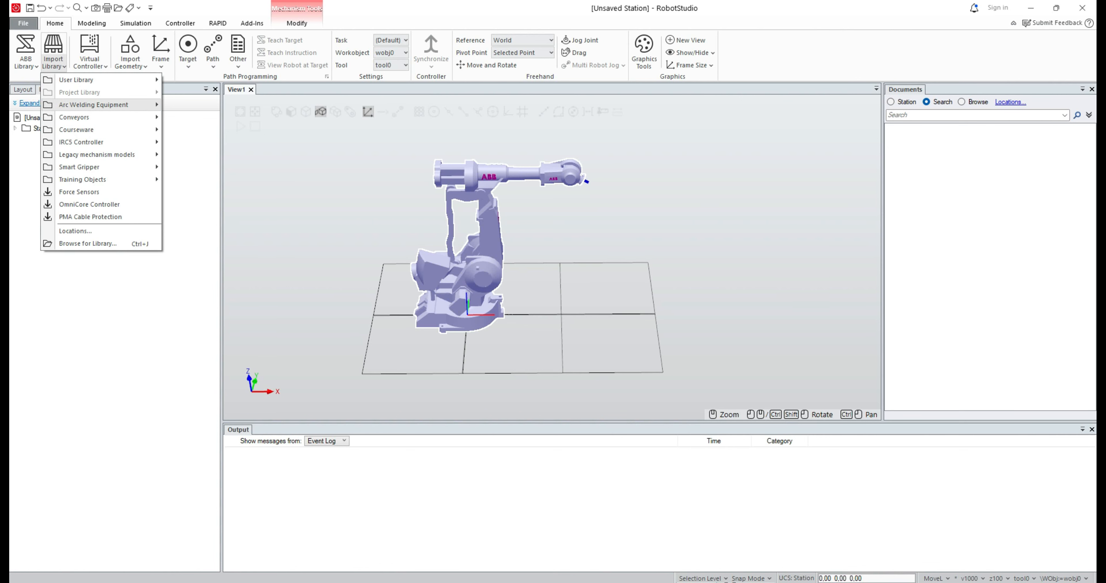
{"action": "mouse_move", "coordinate": [93, 105]}
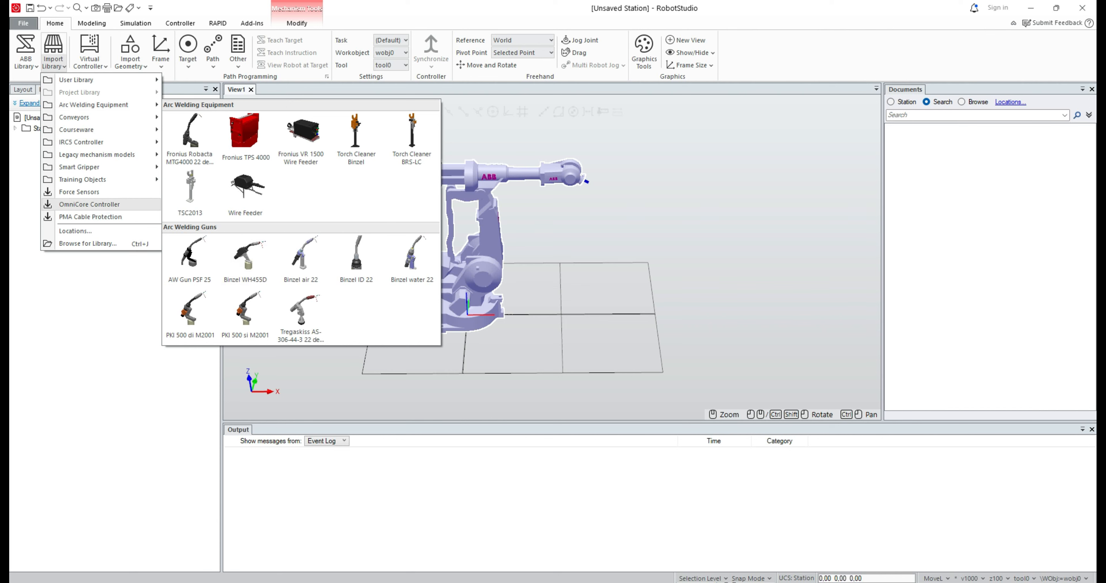
{"action": "mouse_move", "coordinate": [99, 179]}
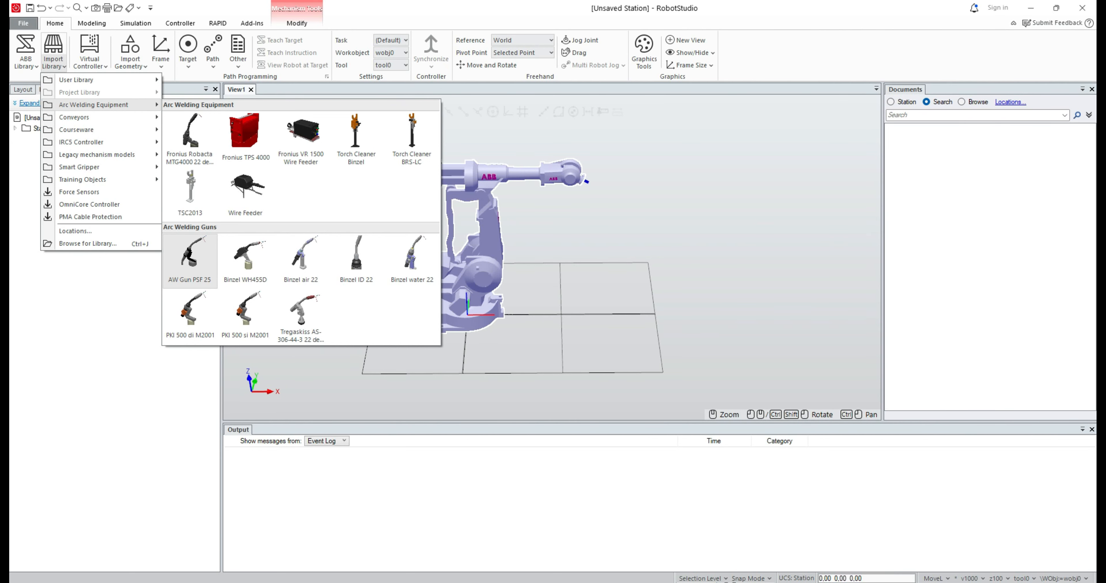
{"action": "left_click", "coordinate": [189, 257]}
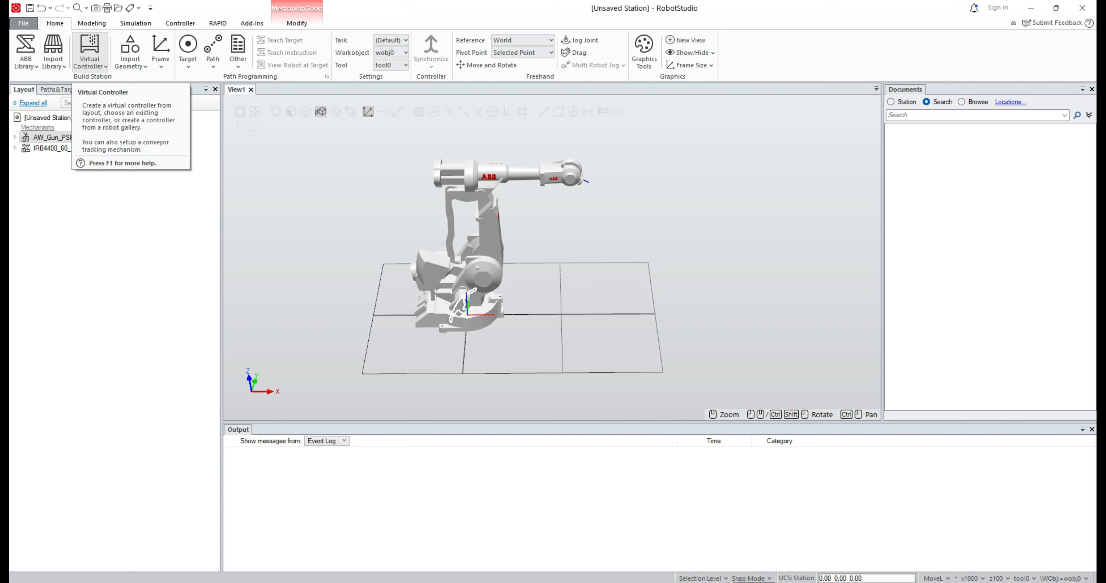
Create a virtual controller from the layout for the IRB 4400, using RobotWare 7.15.2, the V250XT controller and the default options
{"action": "left_click", "coordinate": [89, 62]}
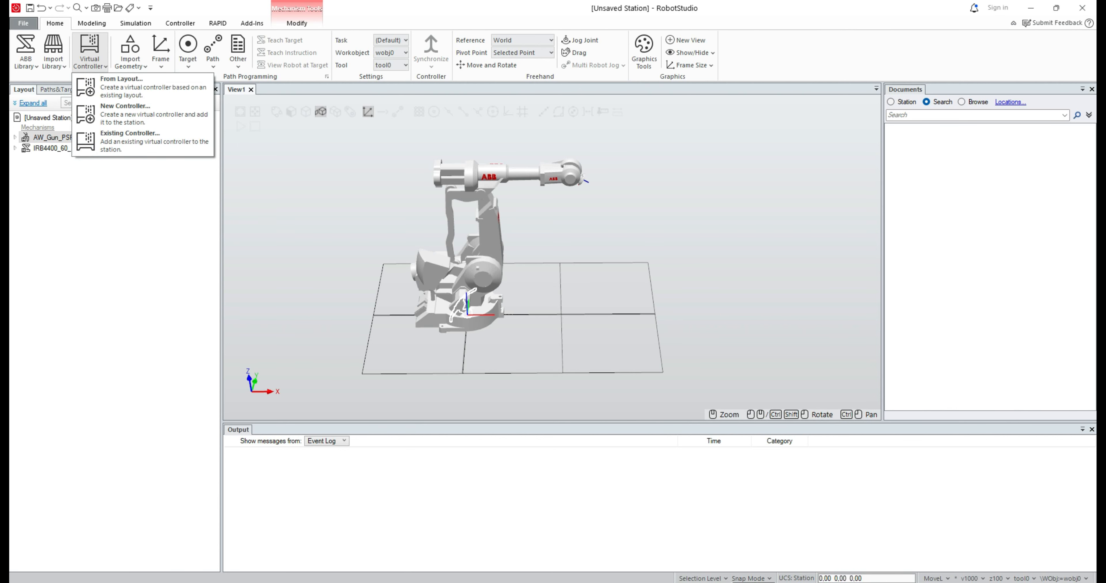
{"action": "left_click", "coordinate": [125, 86]}
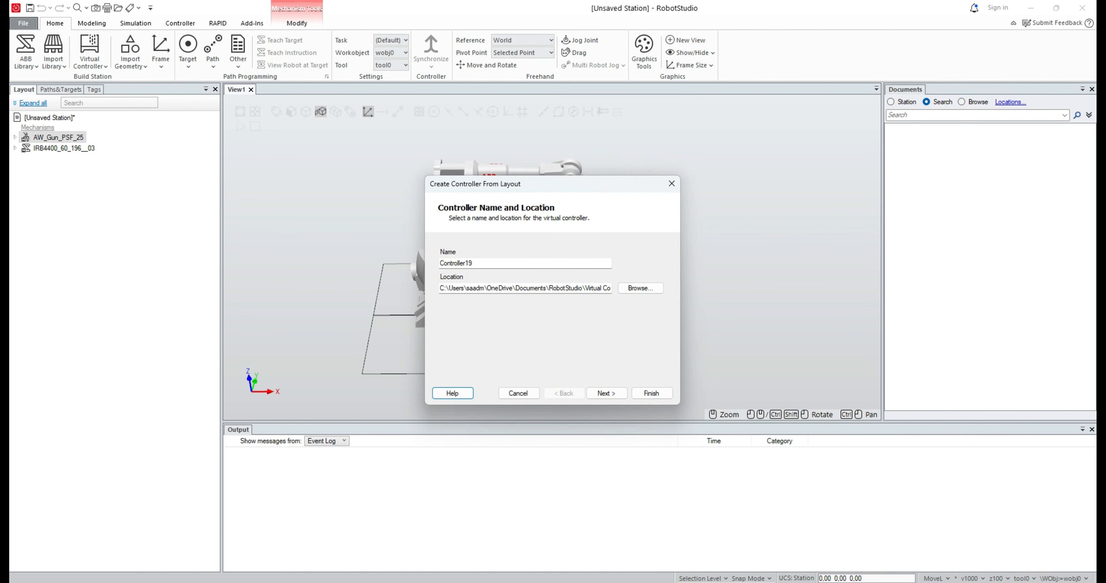
{"action": "left_click", "coordinate": [606, 393]}
{"action": "left_click", "coordinate": [606, 324]}
{"action": "left_click", "coordinate": [606, 325]}
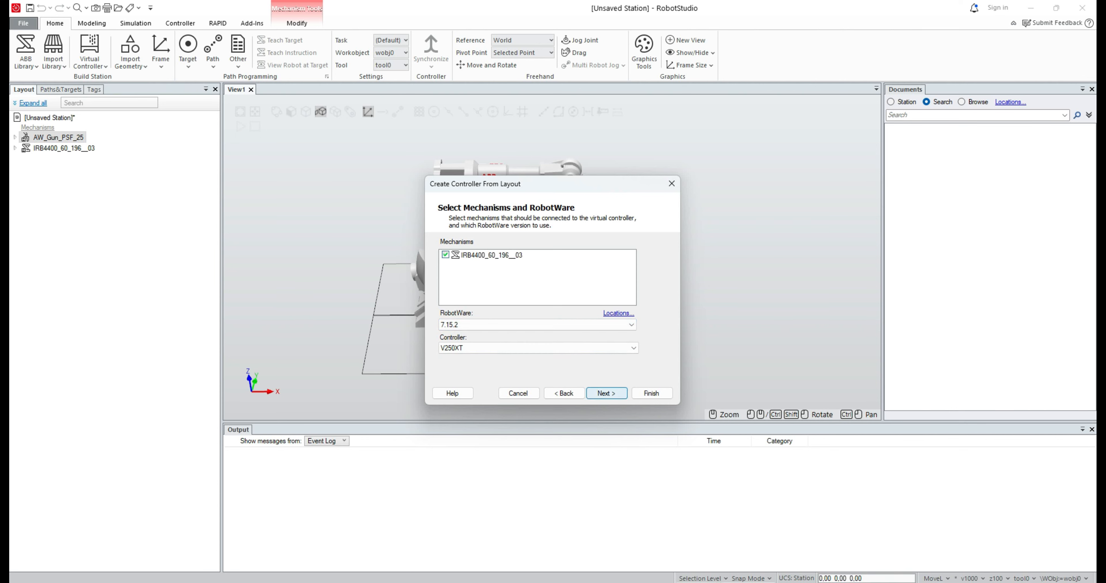
{"action": "left_click", "coordinate": [606, 394]}
{"action": "left_click", "coordinate": [606, 393]}
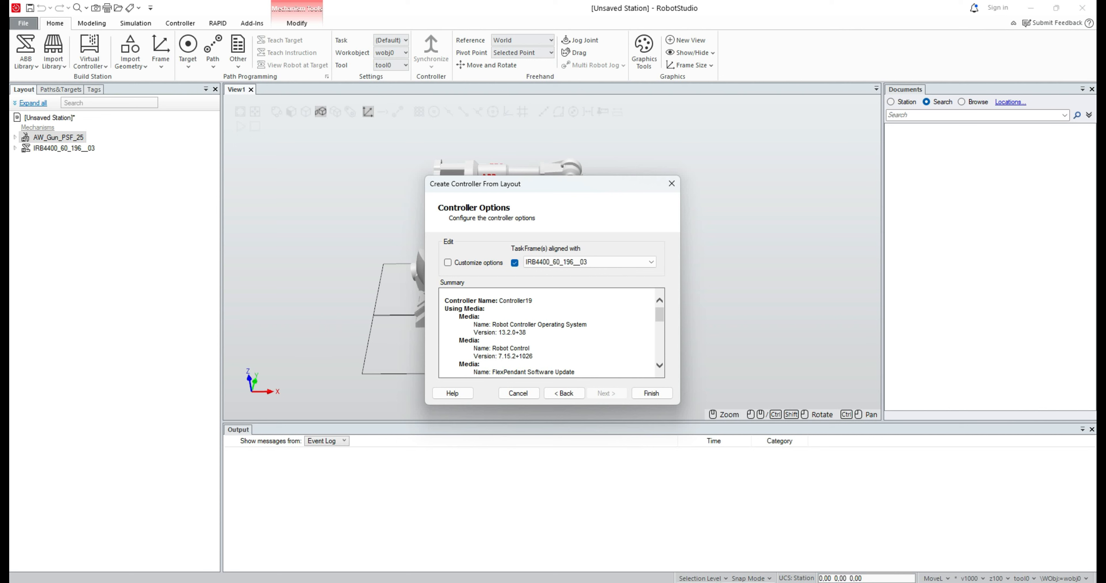
{"action": "left_click", "coordinate": [651, 393]}
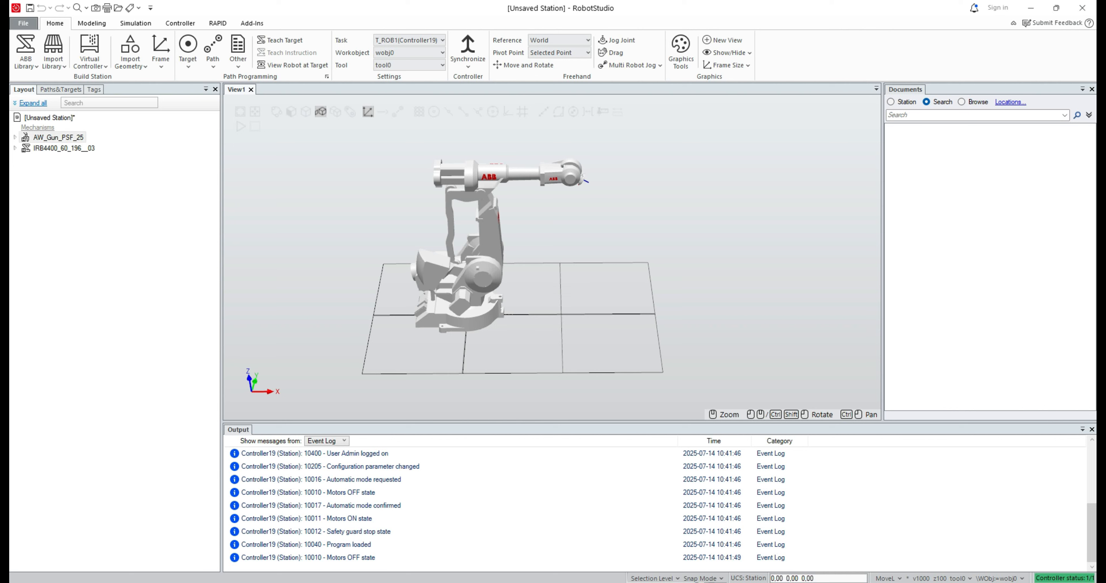
Attach AW_Gun_PSF_25 to the IRB 4400 robot and update the gun's position to the robot flange
{"action": "left_click", "coordinate": [57, 138]}
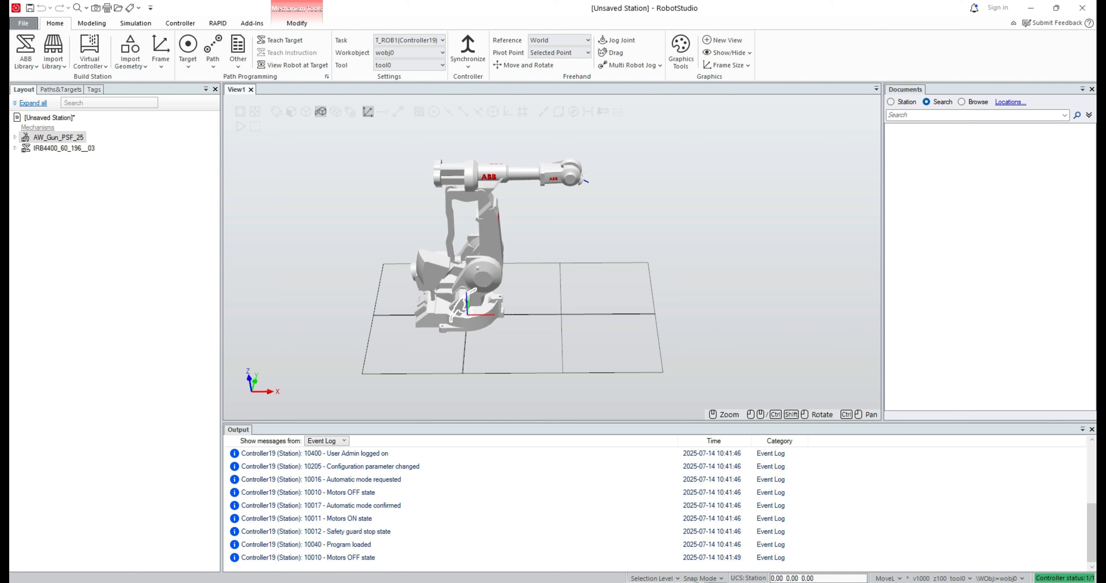
{"action": "left_click_drag", "start_coordinate": [58, 137], "coordinate": [59, 148]}
{"action": "left_click_drag", "start_coordinate": [59, 148], "coordinate": [59, 148]}
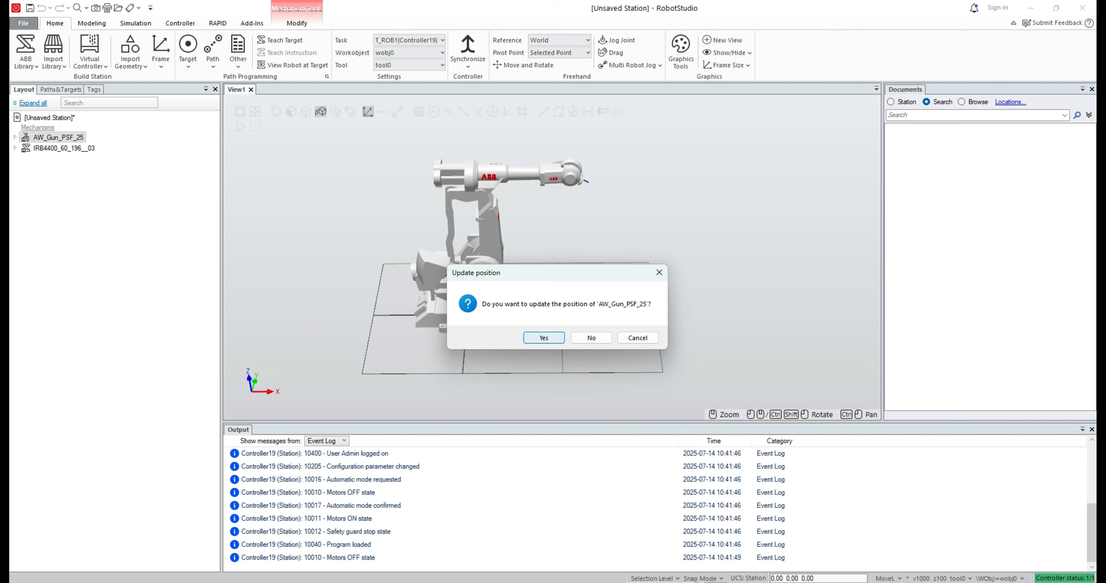
{"action": "left_click", "coordinate": [543, 338]}
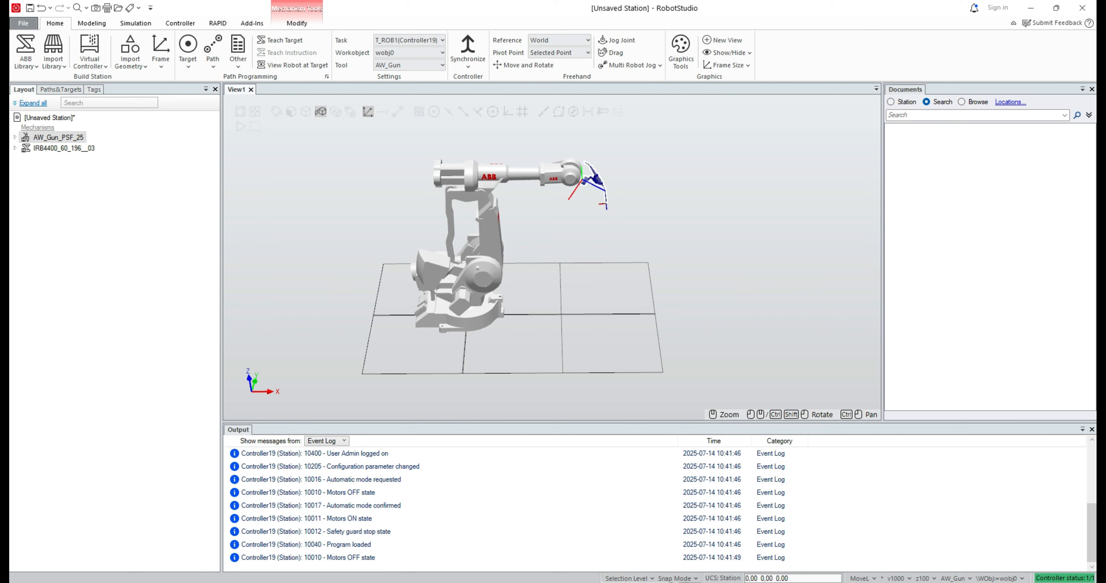
Import the table from the training objects library into the station
{"action": "left_click", "coordinate": [53, 53]}
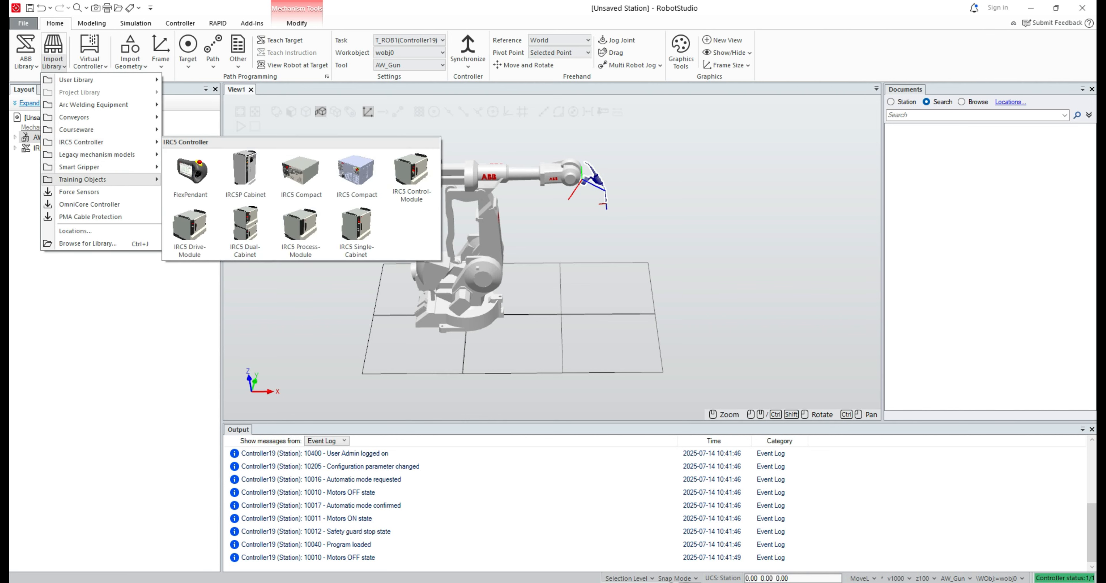
{"action": "mouse_move", "coordinate": [103, 180]}
{"action": "left_click", "coordinate": [189, 446]}
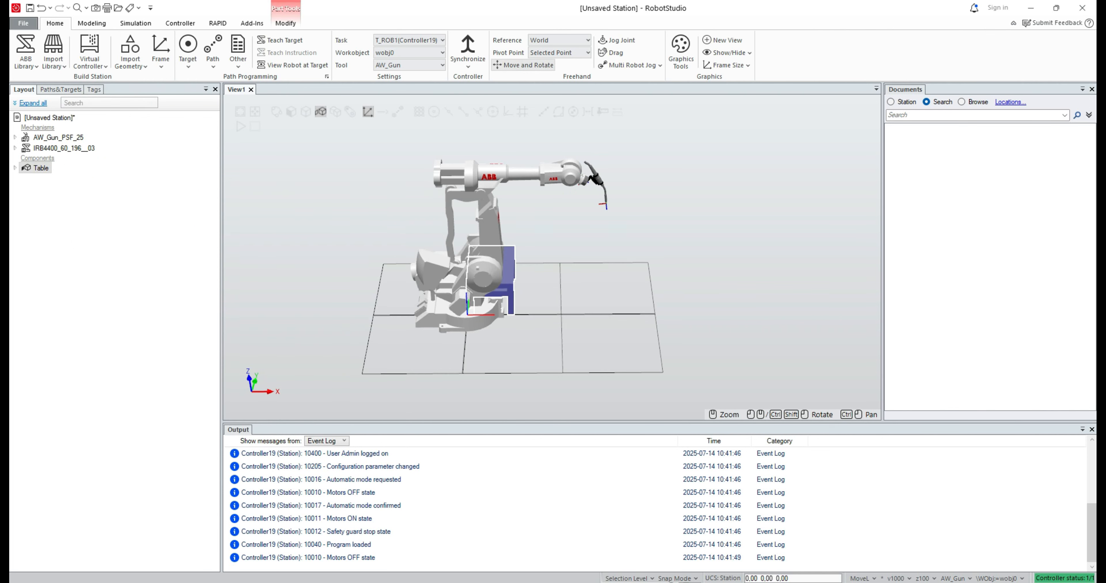
Move the table out from the robot base along the world axes so it stands in front of the robot, near the welding gun
{"action": "left_click", "coordinate": [524, 65]}
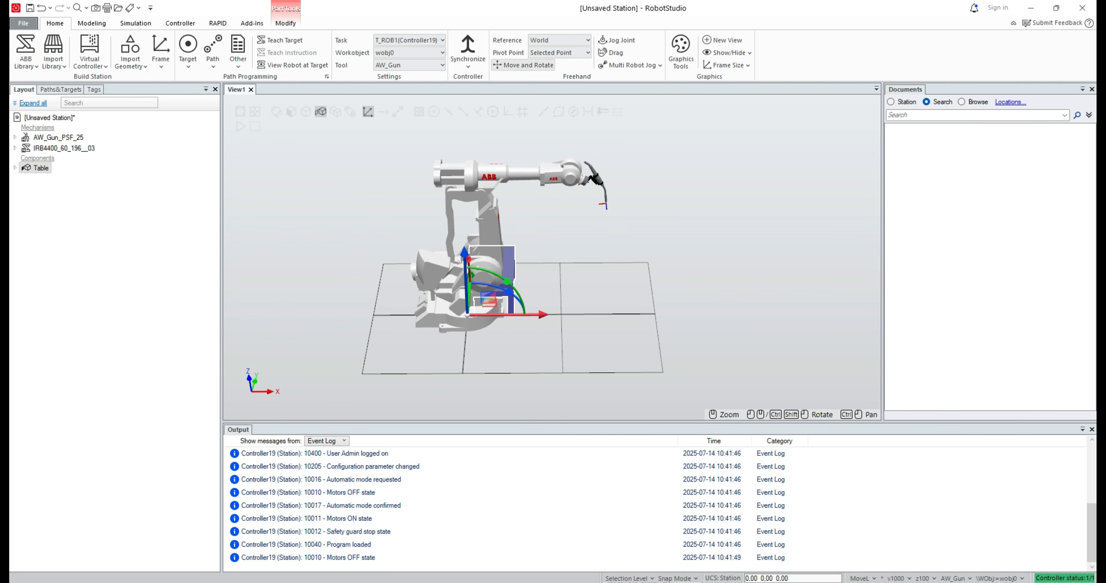
{"action": "left_click_drag", "start_coordinate": [542, 315], "coordinate": [704, 315]}
{"action": "left_click_drag", "start_coordinate": [542, 291], "coordinate": [563, 308]}
{"action": "left_click_drag", "start_coordinate": [635, 317], "coordinate": [599, 324], "text": "ctrl+shift"}
{"action": "left_click", "coordinate": [626, 320]}
{"action": "scroll", "coordinate": [621, 311], "scroll_direction": "up", "scroll_amount": 3}
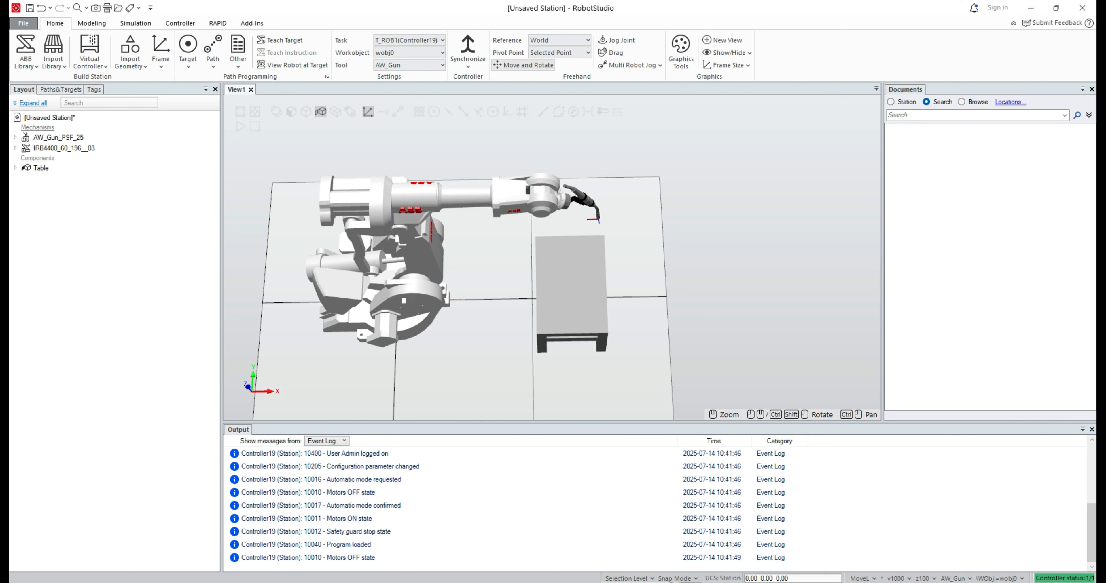
Check the table's placement against the robot wrist's work envelope with its 2D outline and 3D volume, and hide the envelope
{"action": "right_click", "coordinate": [71, 148]}
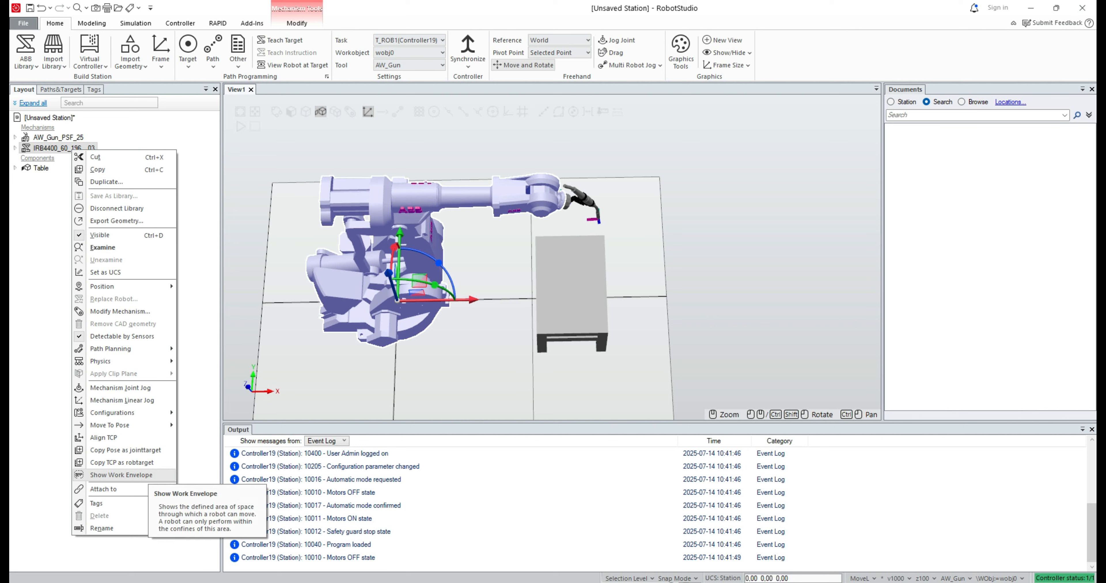
{"action": "left_click", "coordinate": [129, 474]}
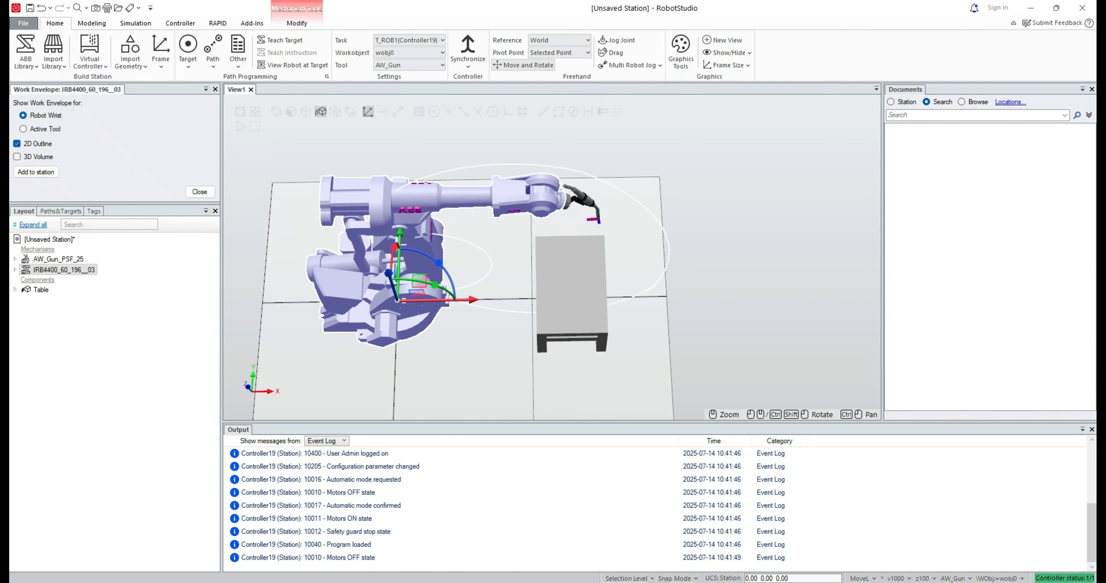
{"action": "left_click", "coordinate": [16, 157]}
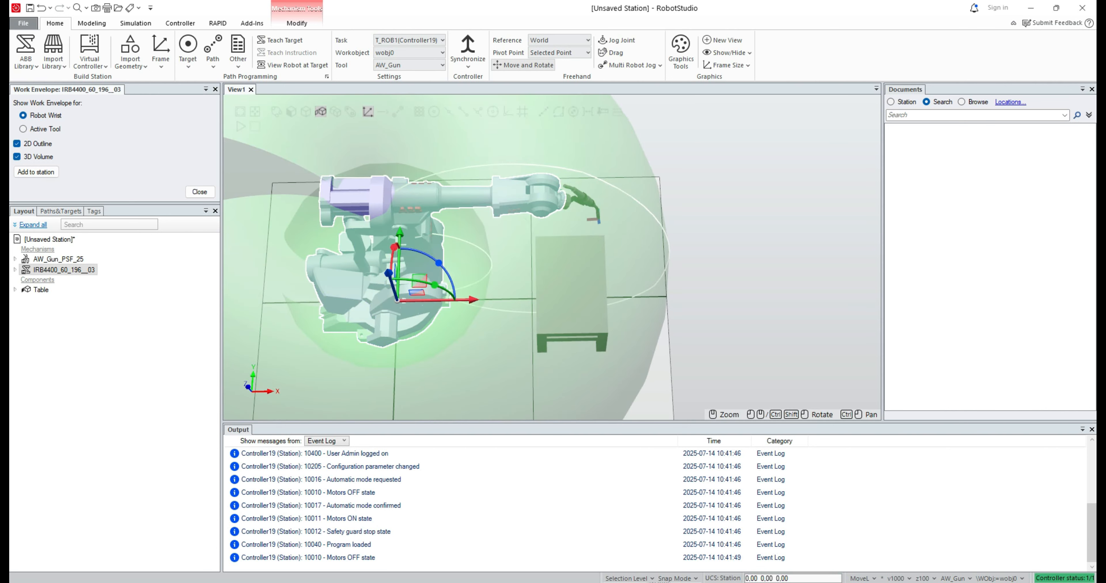
{"action": "left_click", "coordinate": [569, 297]}
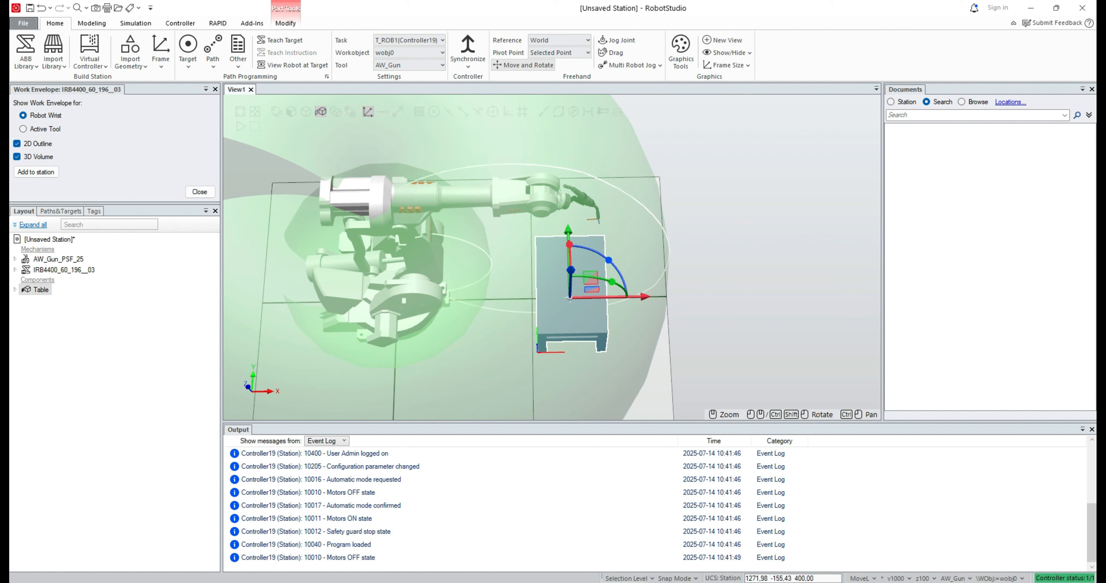
{"action": "left_click", "coordinate": [199, 192]}
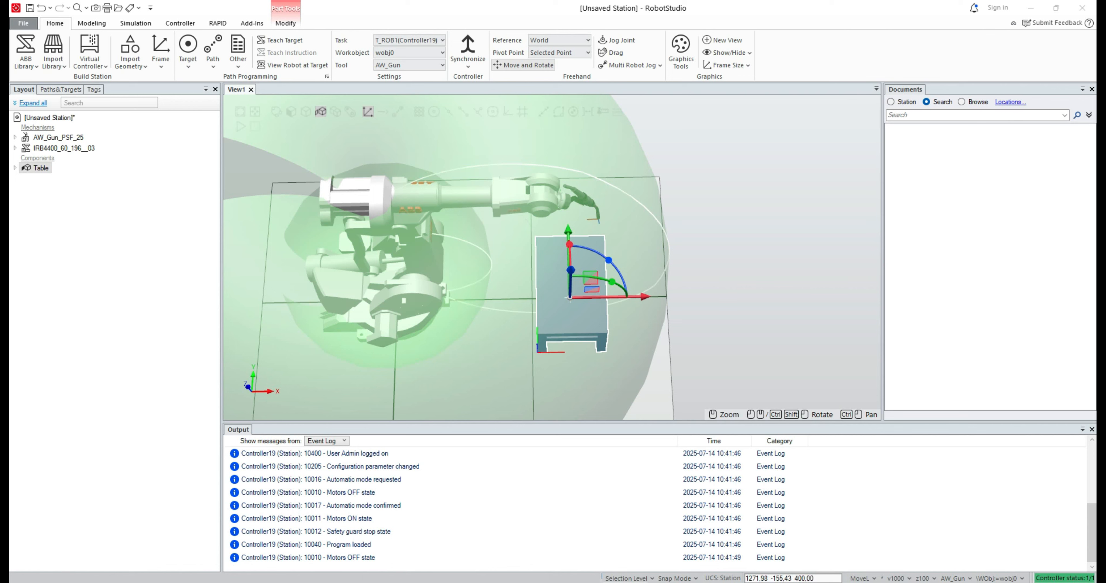
{"action": "right_click", "coordinate": [42, 148]}
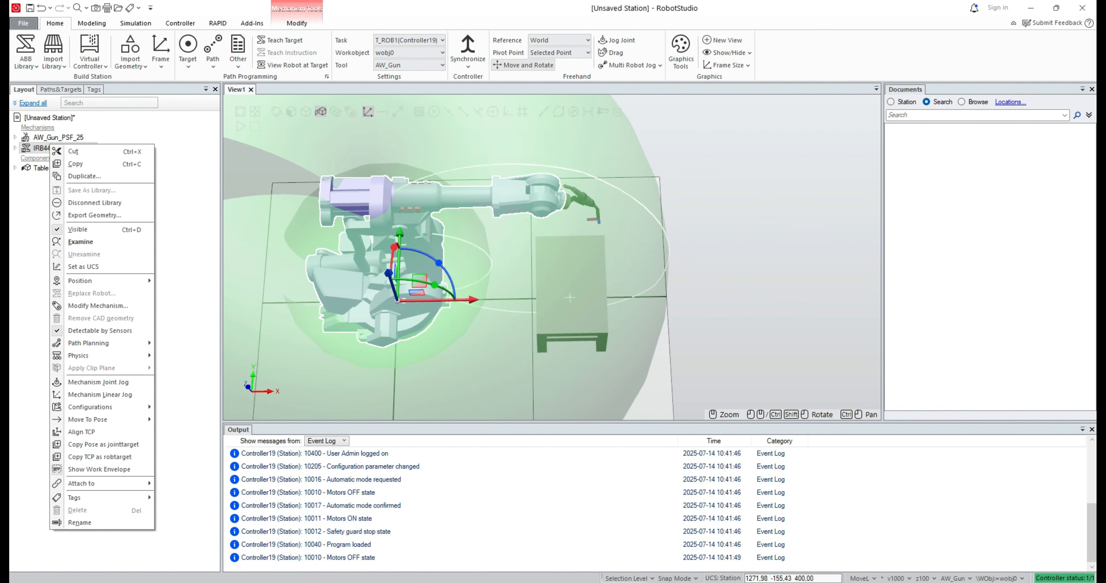
{"action": "left_click", "coordinate": [99, 469]}
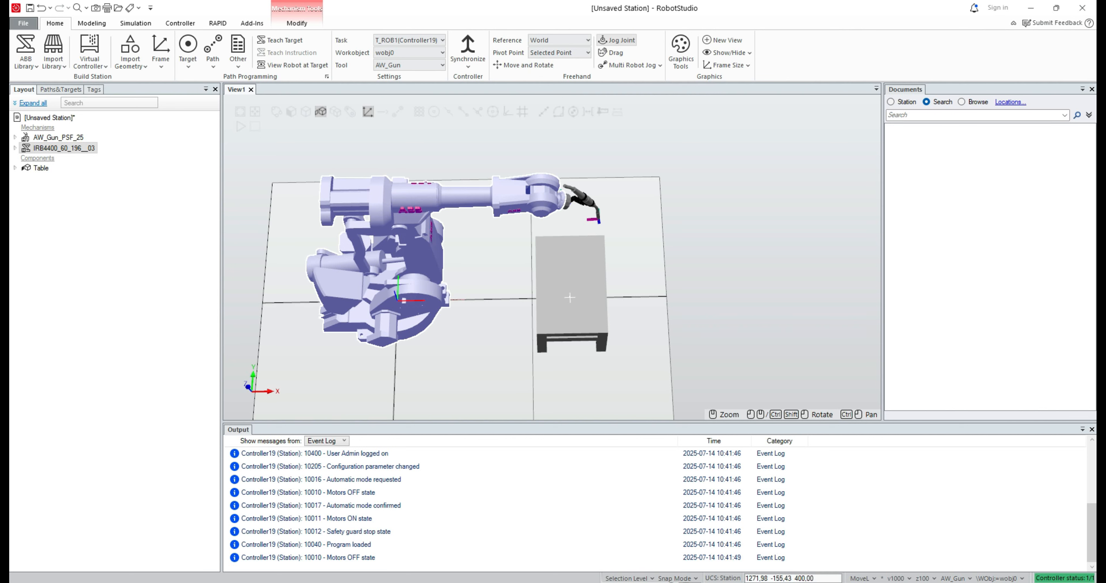
Move the robot's welding gun about 41 mm in the negative X direction with Move and Rotate
{"action": "left_click", "coordinate": [586, 202]}
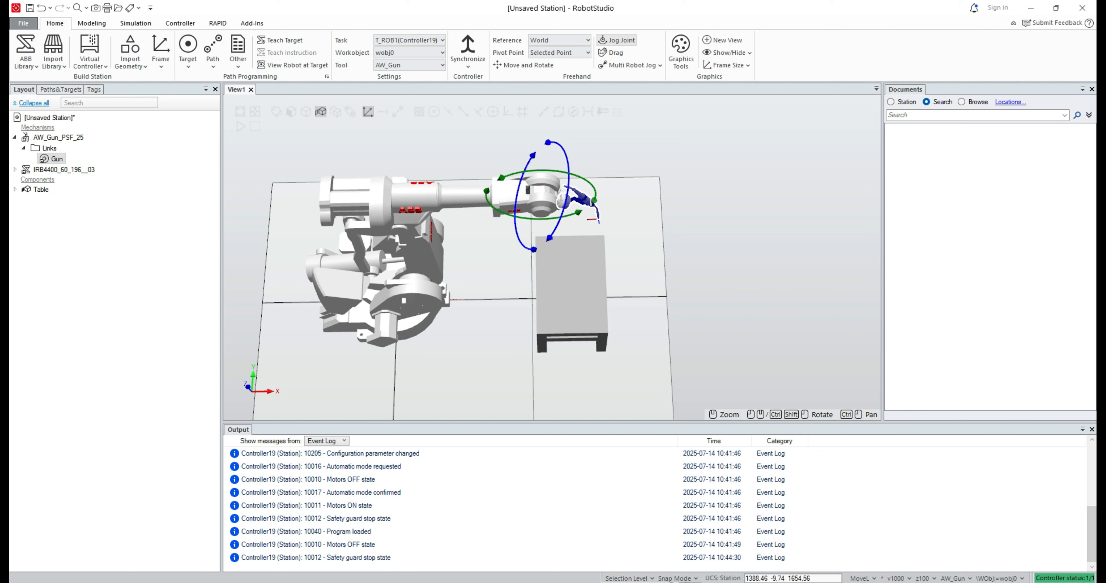
{"action": "left_click", "coordinate": [522, 65]}
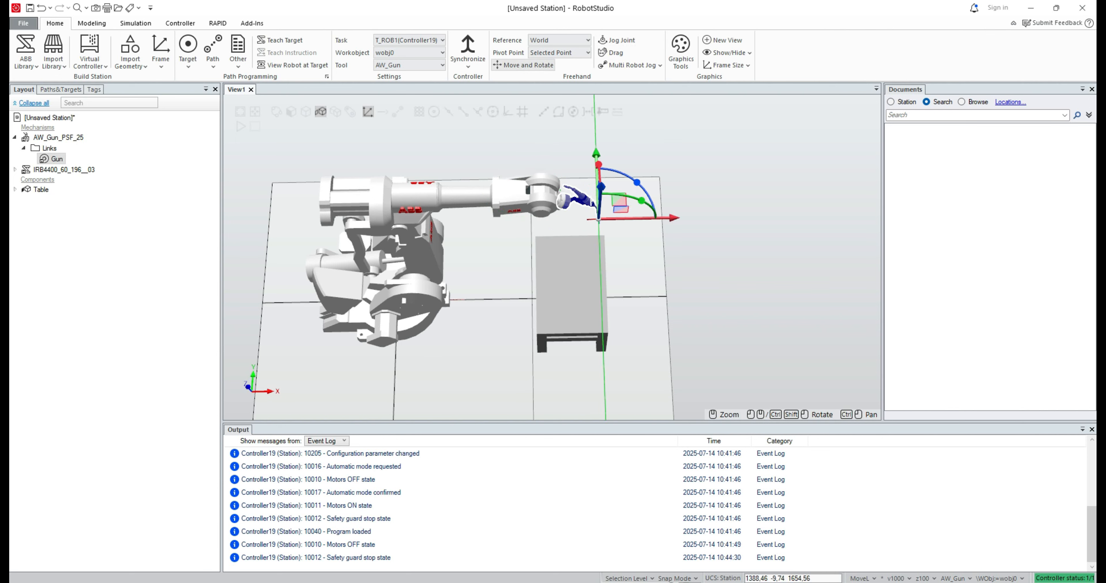
{"action": "mouse_move", "coordinate": [670, 218]}
{"action": "left_mouse_down"}
{"action": "mouse_move", "coordinate": [538, 220]}
{"action": "mouse_move", "coordinate": [683, 218]}
{"action": "mouse_move", "coordinate": [657, 218]}
{"action": "left_mouse_up"}
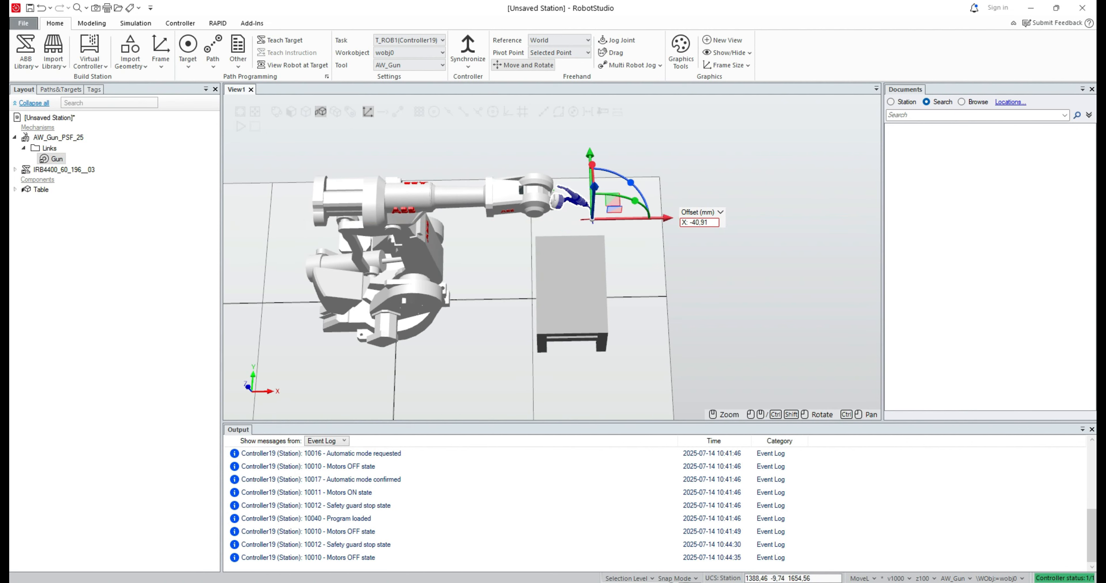
Move the welding gun about 104 mm in the negative Y direction, and return the IRB 4400 to its home pose
{"action": "mouse_move", "coordinate": [589, 157]}
{"action": "left_mouse_down"}
{"action": "mouse_move", "coordinate": [591, 181]}
{"action": "mouse_move", "coordinate": [591, 137]}
{"action": "mouse_move", "coordinate": [591, 189]}
{"action": "mouse_move", "coordinate": [590, 168]}
{"action": "left_mouse_up"}
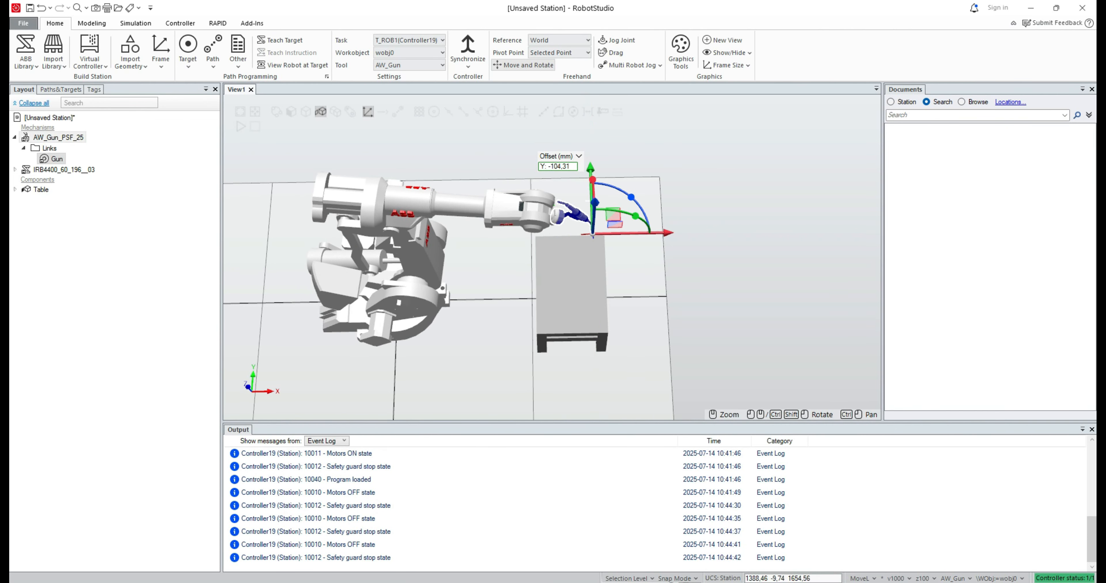
{"action": "right_click", "coordinate": [60, 169]}
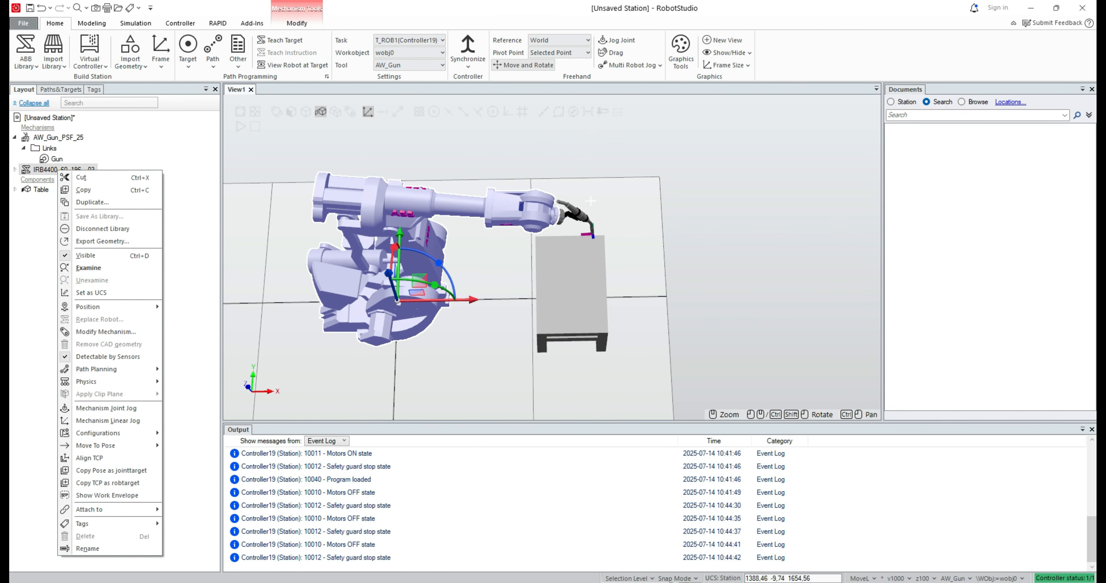
{"action": "mouse_move", "coordinate": [108, 446]}
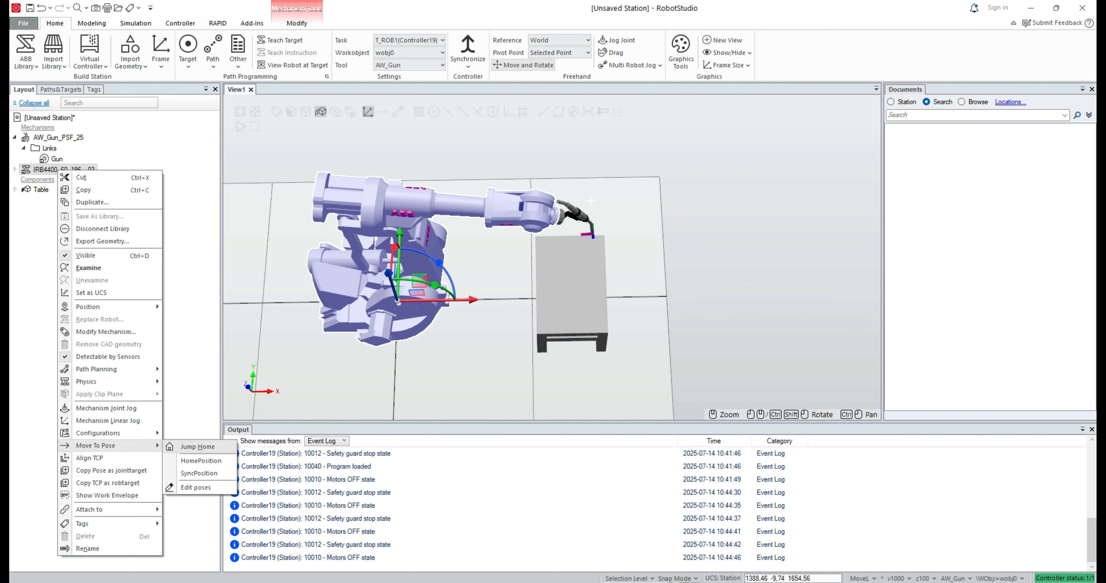
{"action": "left_click", "coordinate": [193, 447]}
{"action": "left_click", "coordinate": [614, 321]}
{"action": "scroll", "coordinate": [615, 321], "scroll_direction": "down", "scroll_amount": 1}
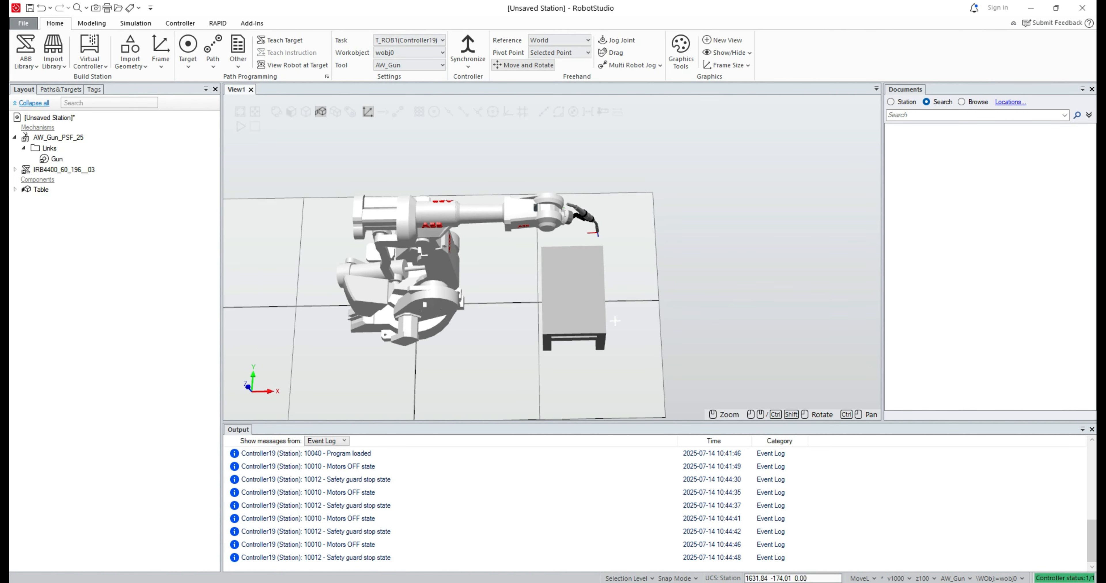
{"action": "scroll", "coordinate": [615, 321], "scroll_direction": "up", "scroll_amount": 2}
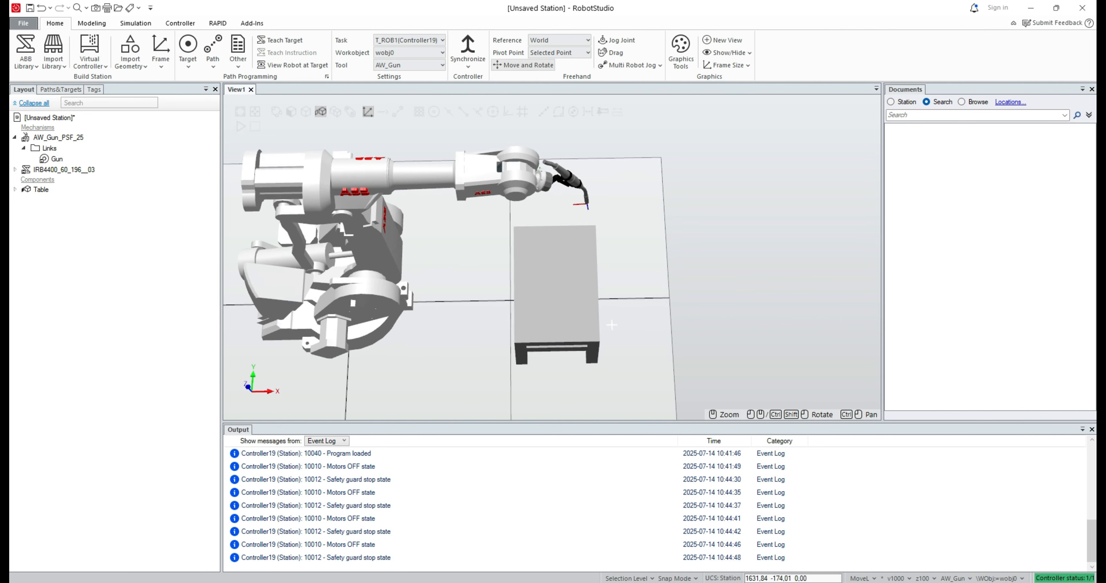
{"action": "scroll", "coordinate": [612, 326], "scroll_direction": "up", "scroll_amount": 1}
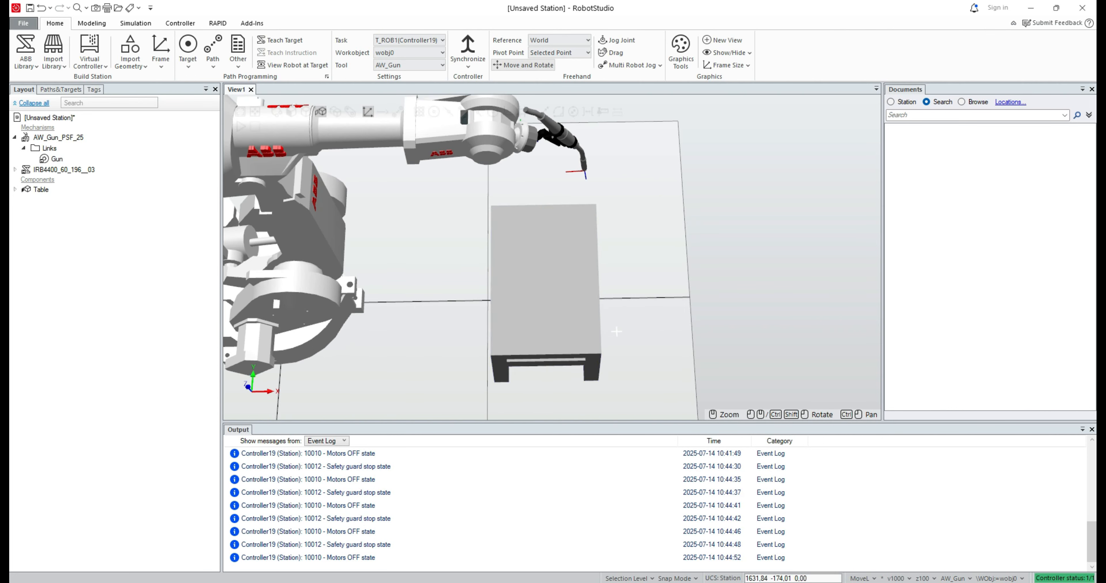
{"action": "scroll", "coordinate": [617, 333], "scroll_direction": "up", "scroll_amount": 1}
{"action": "scroll", "coordinate": [617, 334], "scroll_direction": "down", "scroll_amount": 2}
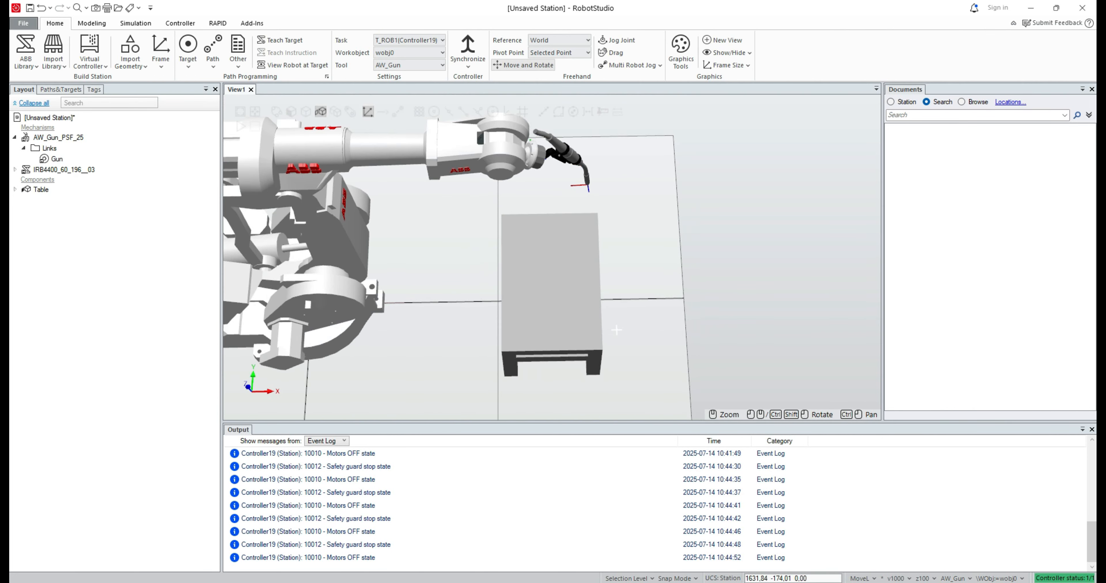
{"action": "scroll", "coordinate": [617, 329], "scroll_direction": "down", "scroll_amount": 1}
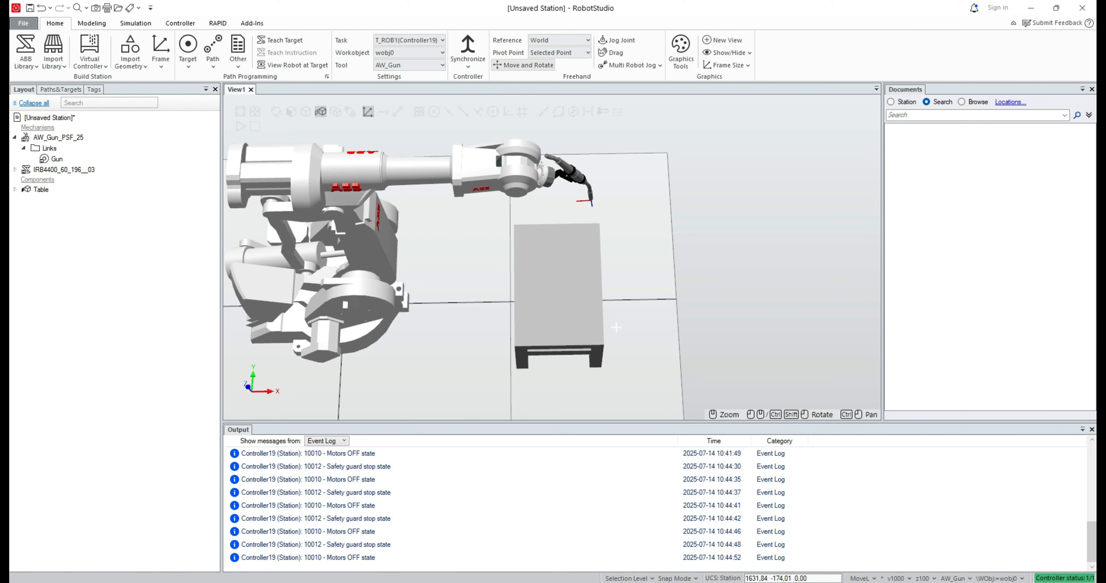
Create a new empty path under Paths & Procedures of task T_ROB1
{"action": "left_click", "coordinate": [60, 89]}
{"action": "left_click", "coordinate": [15, 139]}
{"action": "left_click", "coordinate": [24, 150]}
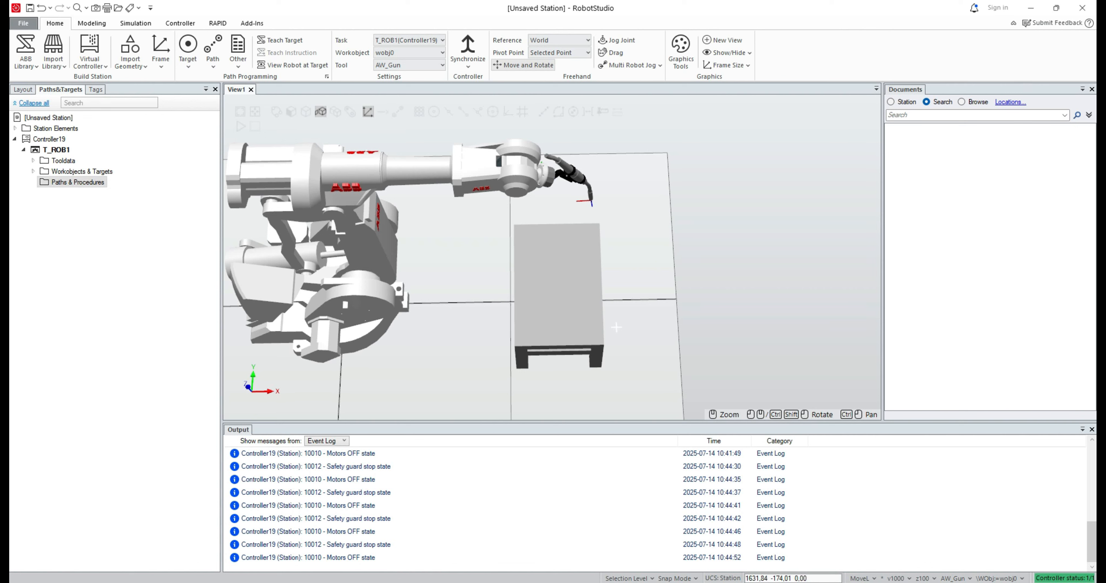
{"action": "right_click", "coordinate": [68, 183]}
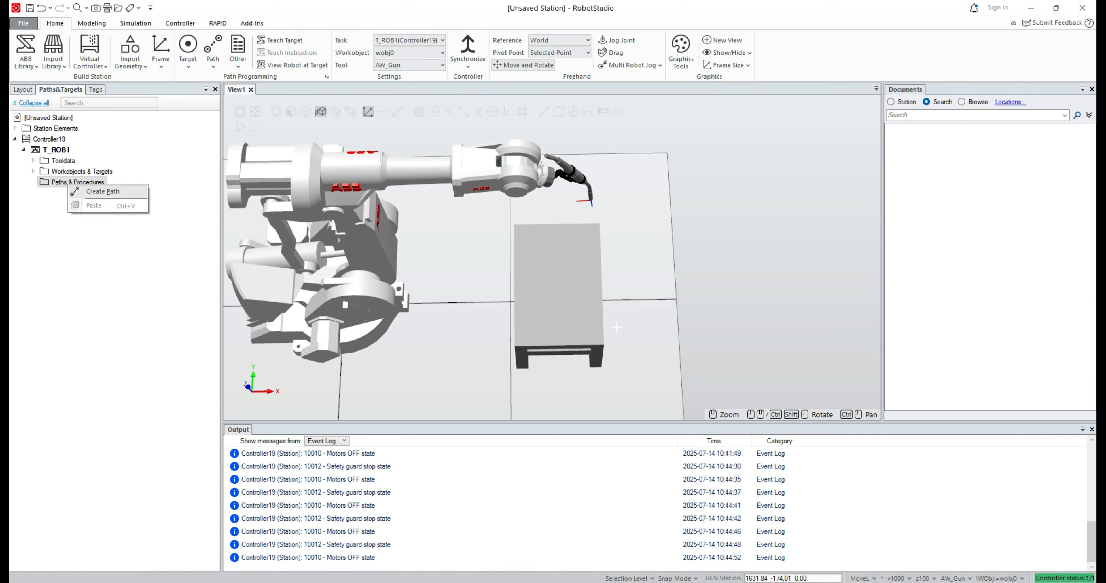
{"action": "left_click", "coordinate": [103, 192]}
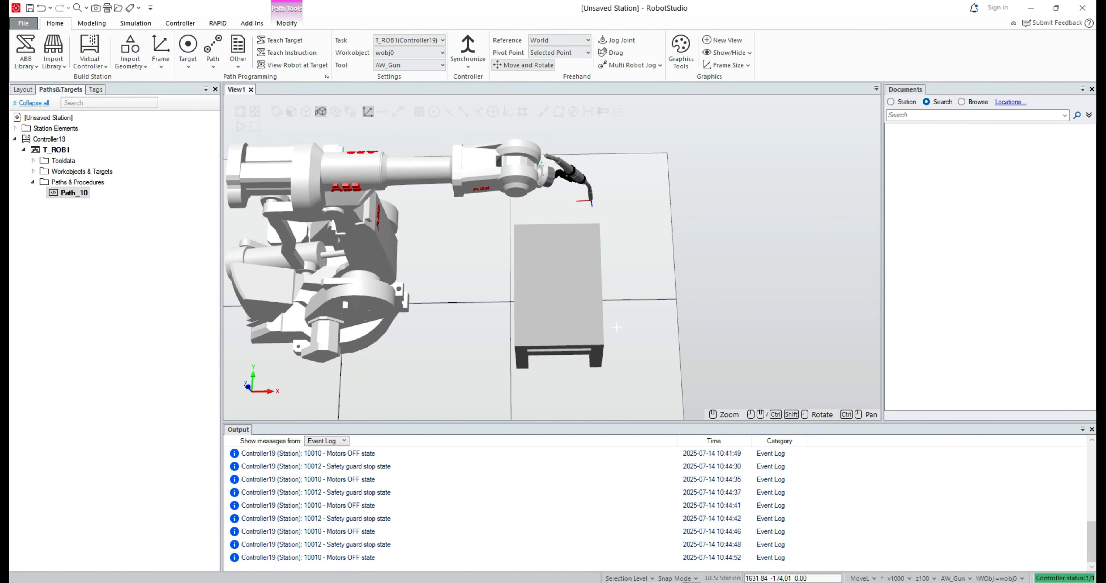
Teach a move instruction at the robot's current home position in Path_10, and select that instruction under the path
{"action": "scroll", "coordinate": [616, 327], "scroll_direction": "up", "scroll_amount": 5}
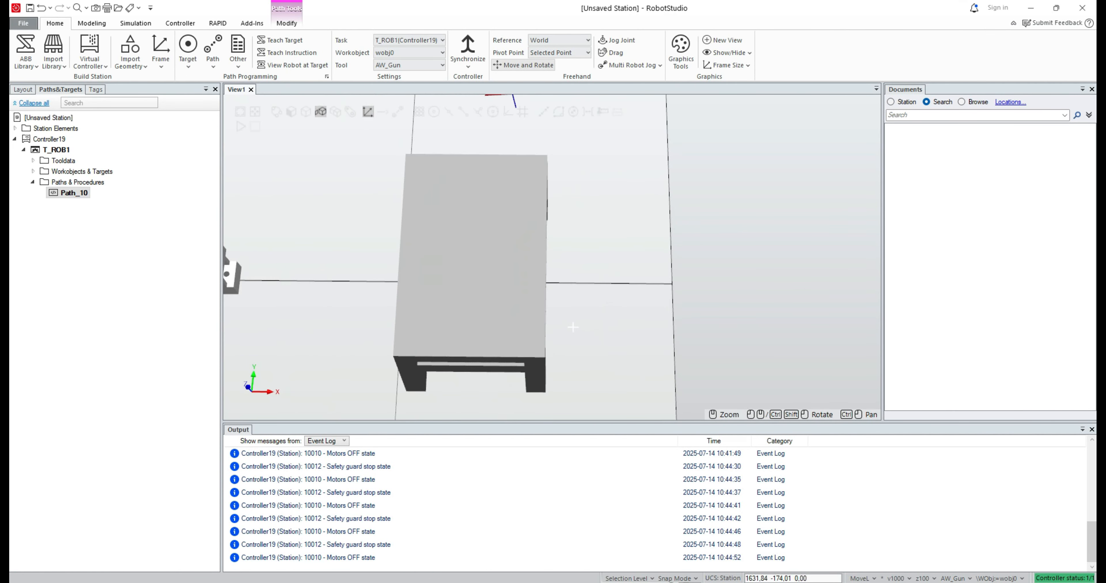
{"action": "left_click_drag", "start_coordinate": [573, 327], "coordinate": [663, 336], "text": "ctrl"}
{"action": "scroll", "coordinate": [662, 337], "scroll_direction": "down", "scroll_amount": 2}
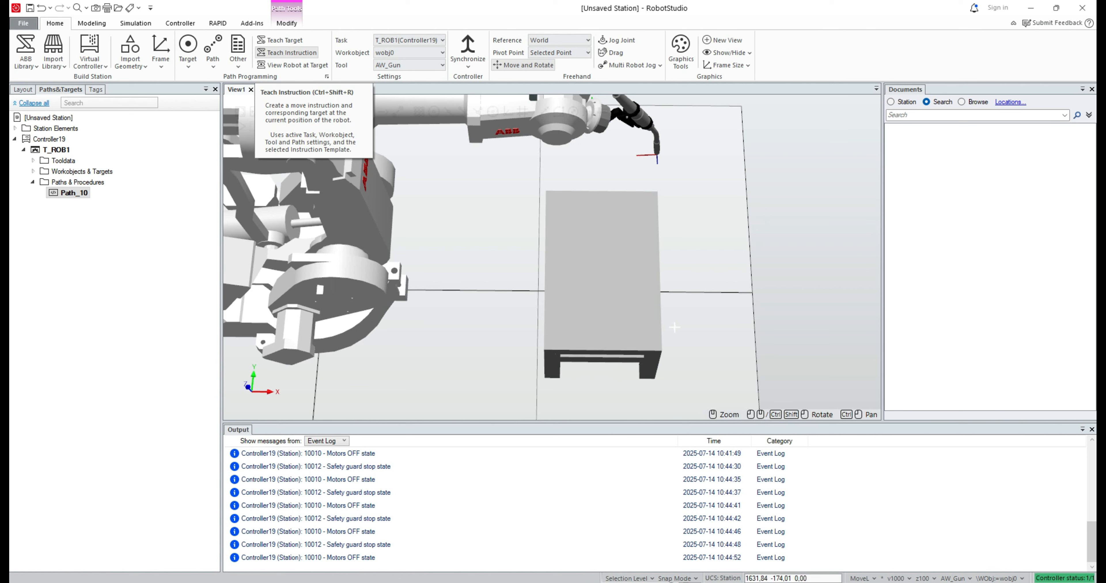
{"action": "left_click", "coordinate": [287, 52]}
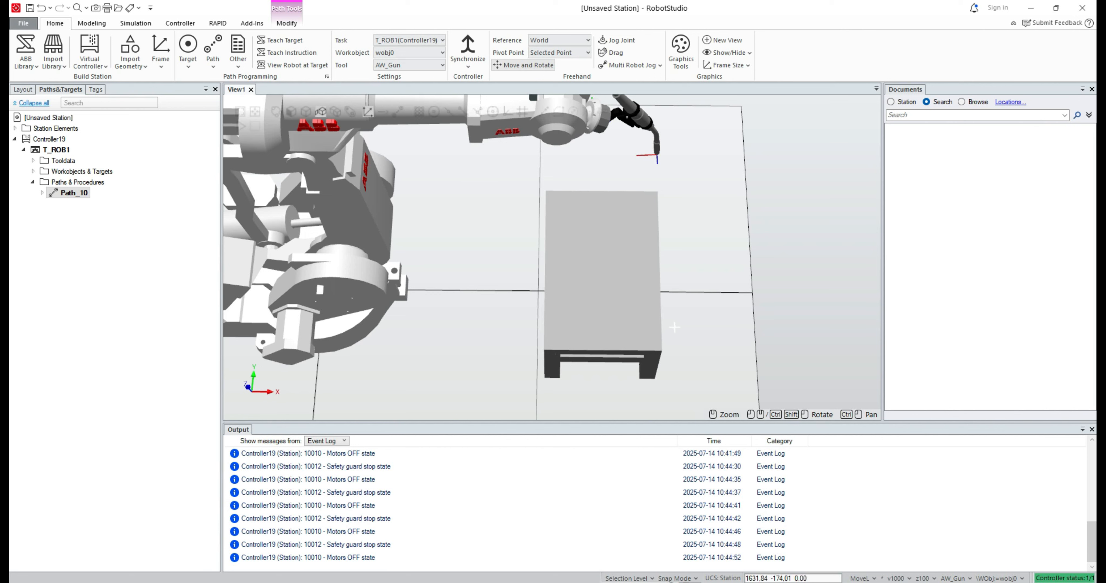
{"action": "left_click", "coordinate": [42, 193]}
{"action": "left_click", "coordinate": [93, 204]}
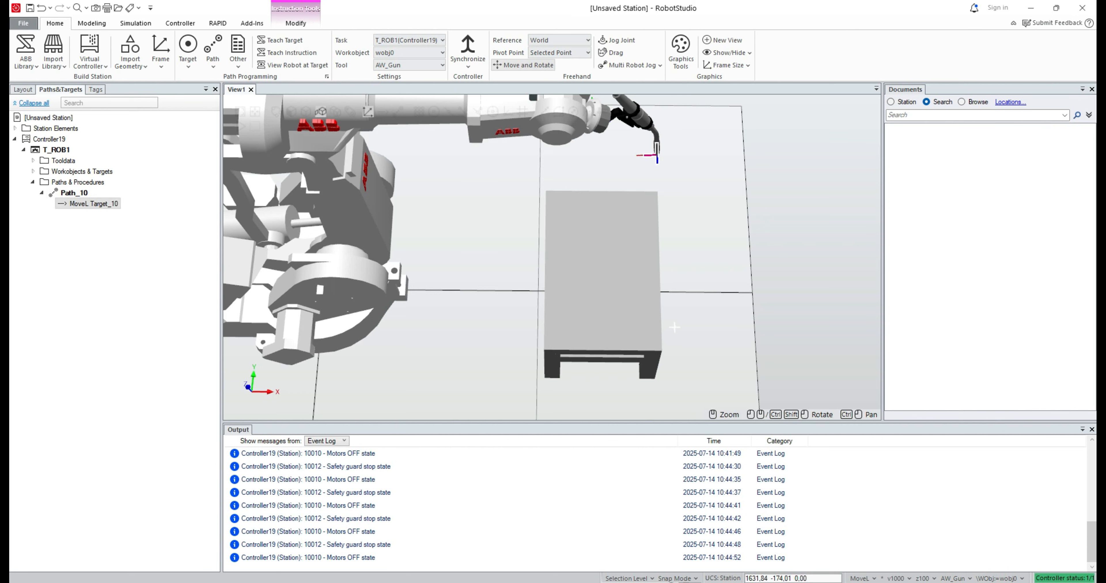
Rename the taught target under wobj0 as Target_home
{"action": "left_click", "coordinate": [33, 171]}
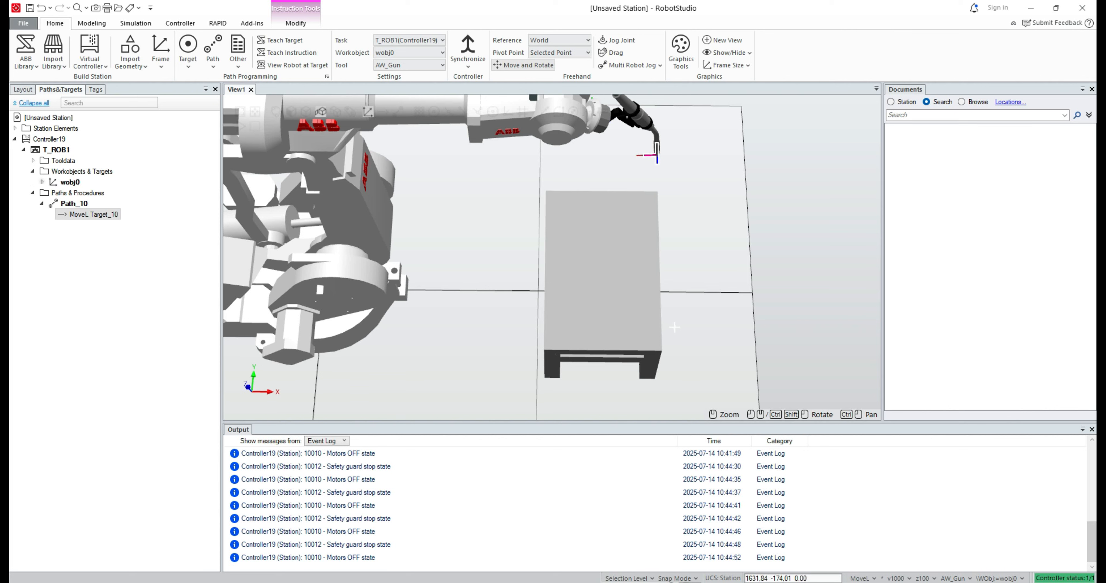
{"action": "left_click", "coordinate": [42, 182]}
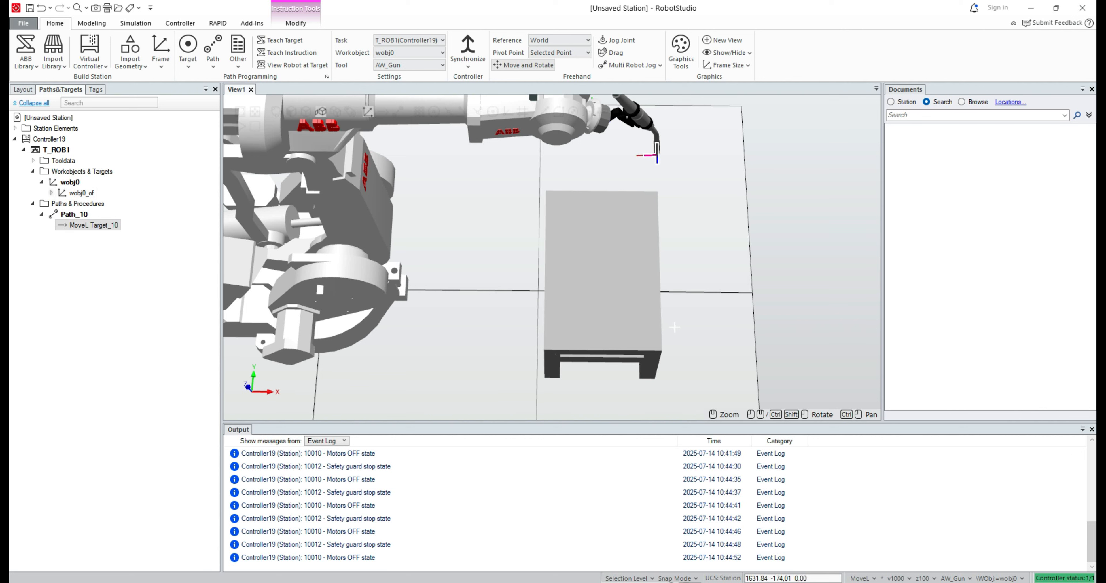
{"action": "left_click", "coordinate": [51, 193]}
{"action": "left_click", "coordinate": [91, 204]}
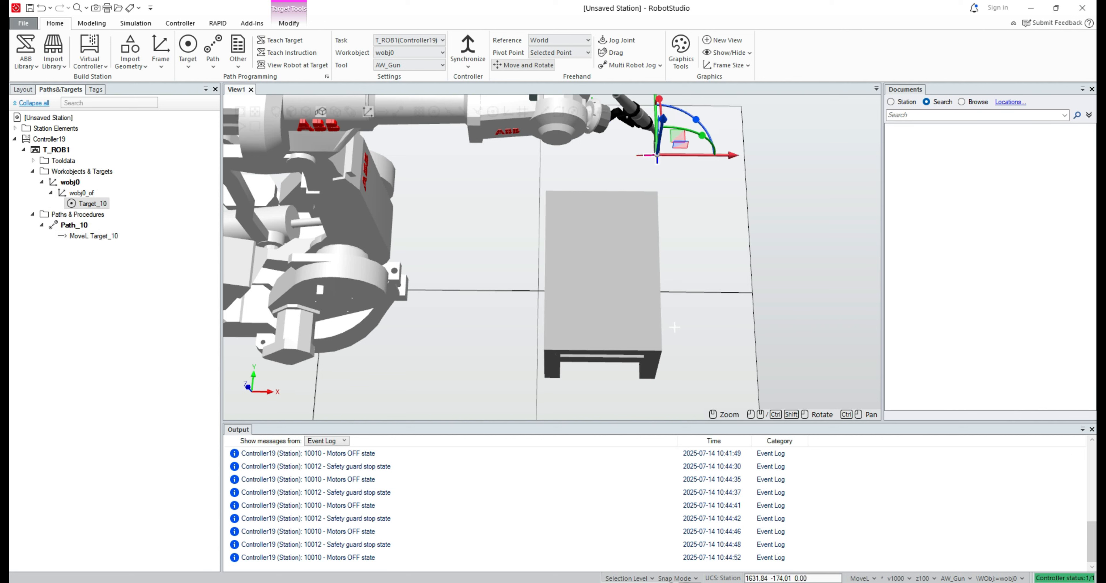
{"action": "right_click", "coordinate": [96, 206]}
{"action": "left_click", "coordinate": [129, 475]}
{"action": "key", "text": "Home"}
{"action": "key", "text": "BackSpace"}
{"action": "key", "text": "BackSpace"}
{"action": "type", "text": "home"}
{"action": "key", "text": "Return"}
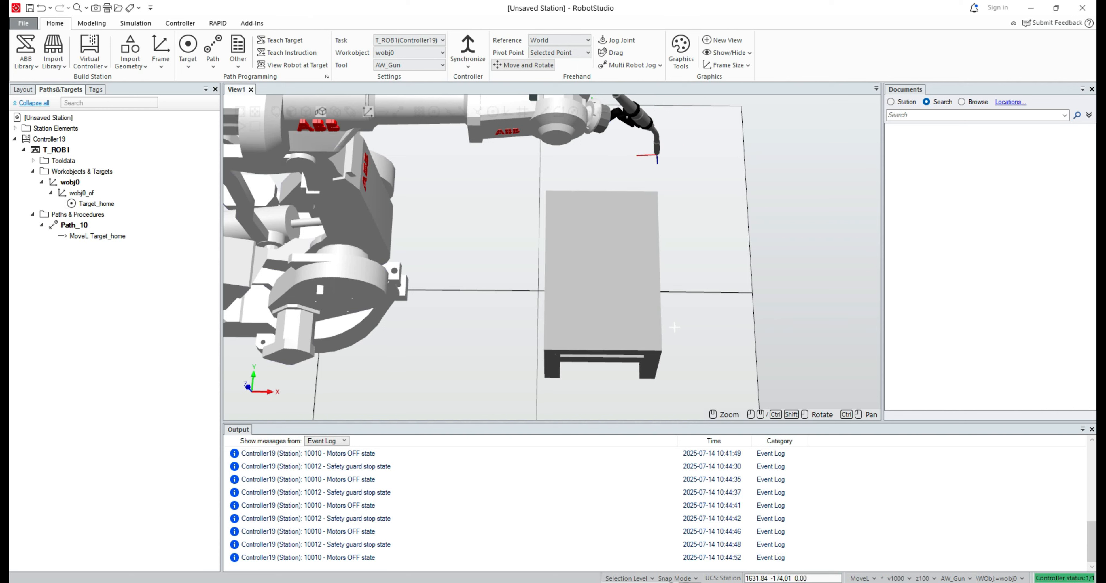
Insert move instructions in Path_10 at the tabletop's four corners, clockwise from the positive-Y corner nearest the robot, snapping the points to the corners
{"action": "right_click", "coordinate": [79, 226]}
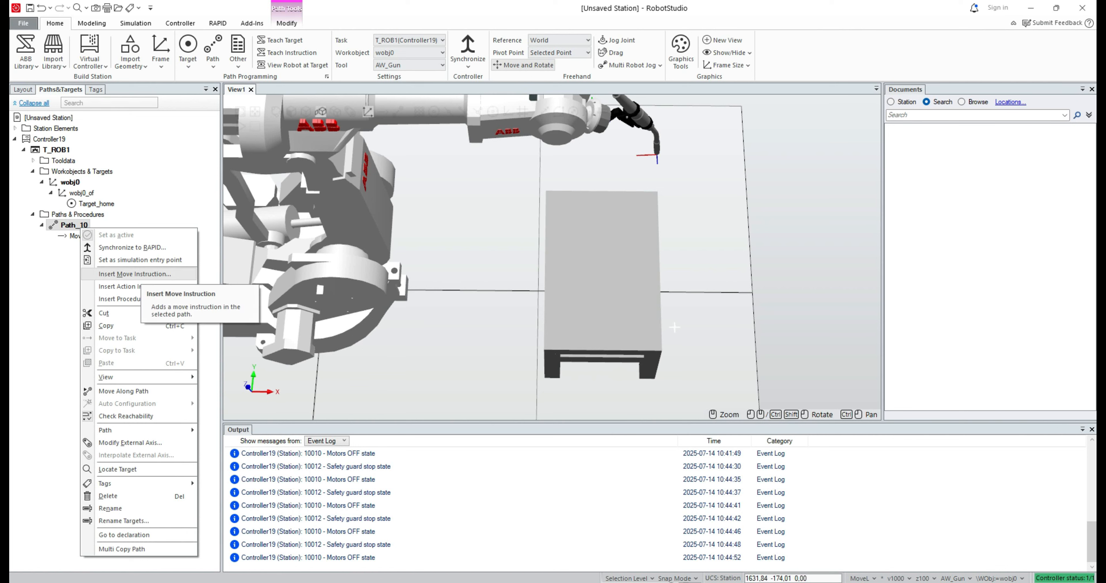
{"action": "left_click", "coordinate": [134, 274]}
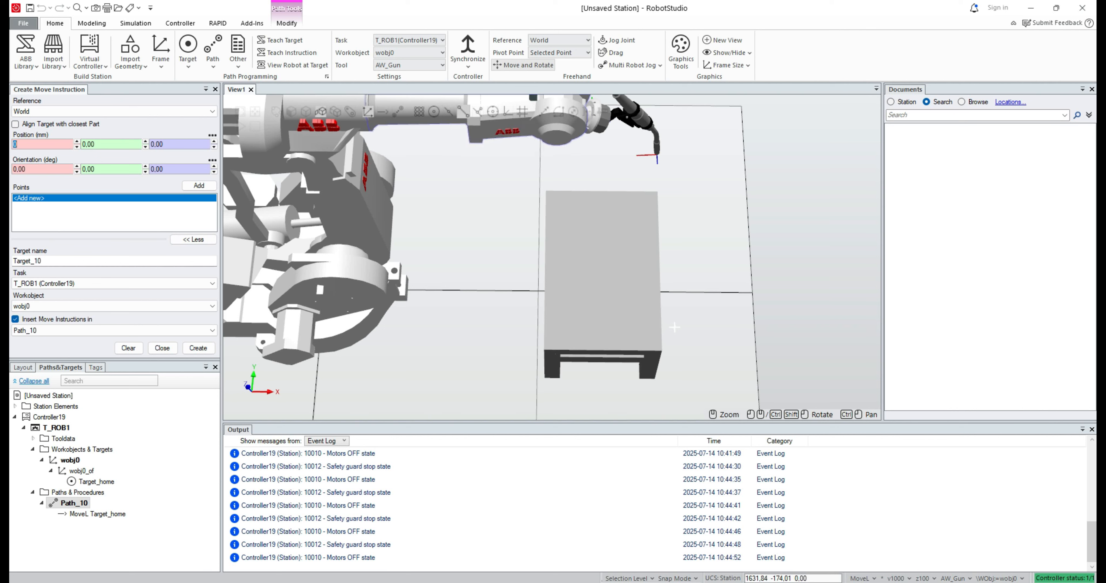
{"action": "left_click", "coordinate": [463, 112]}
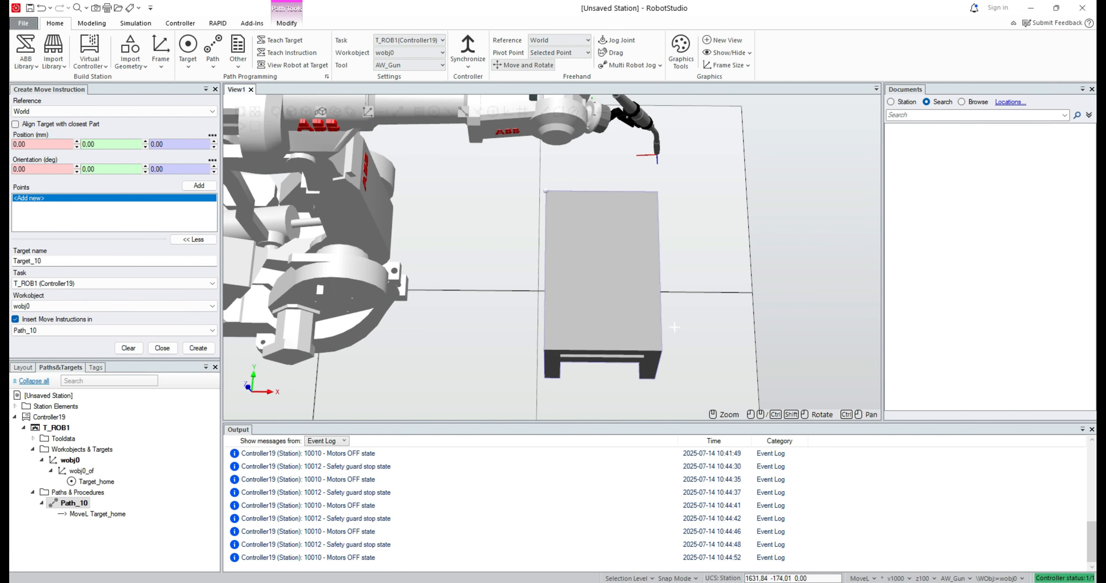
{"action": "left_click_drag", "start_coordinate": [675, 327], "coordinate": [587, 313], "text": "ctrl+shift"}
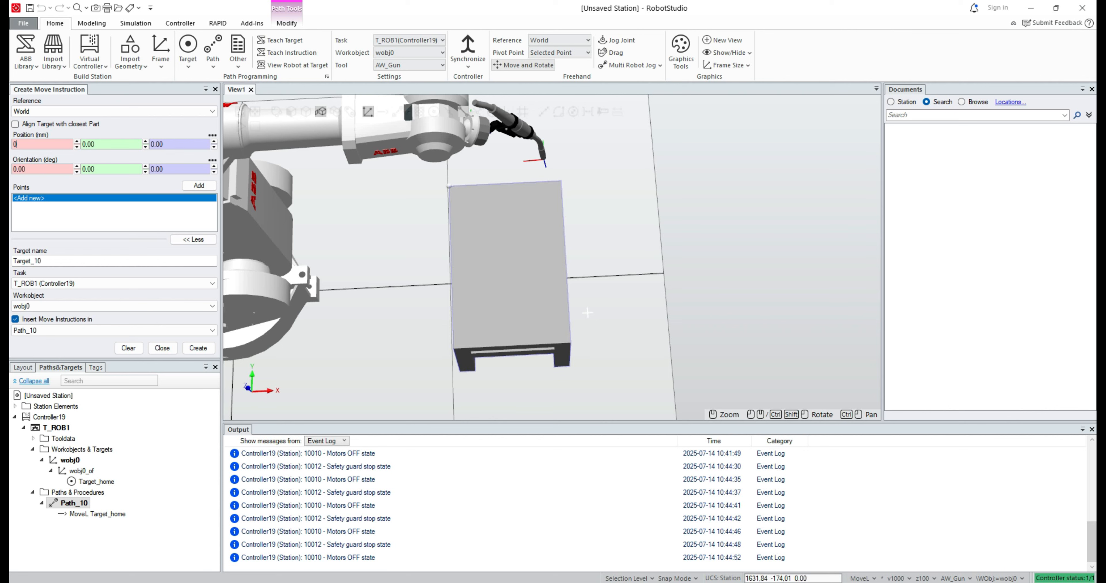
{"action": "left_click", "coordinate": [448, 187]}
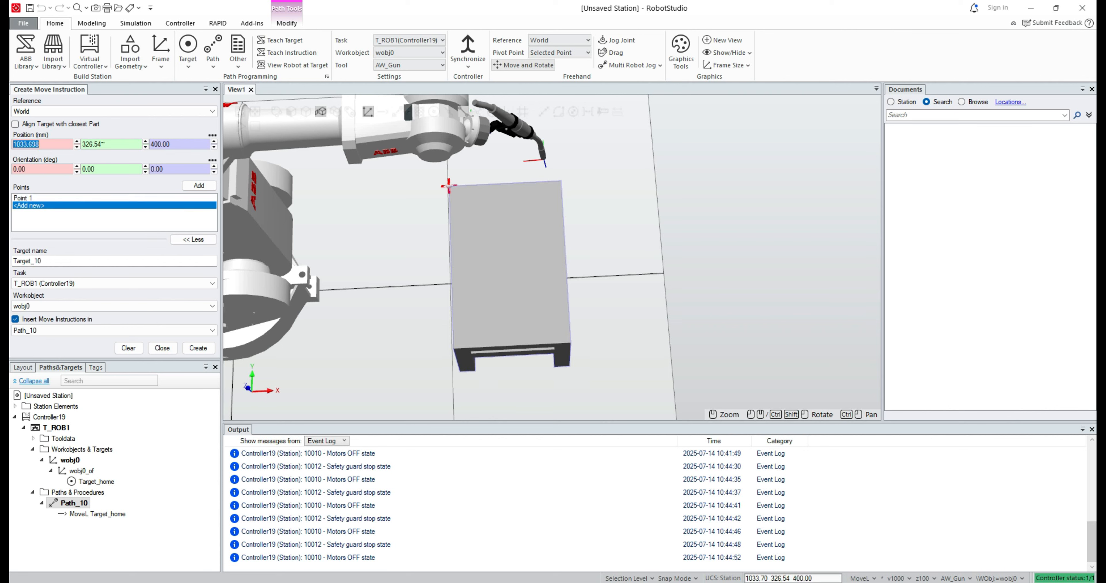
{"action": "left_click", "coordinate": [561, 181]}
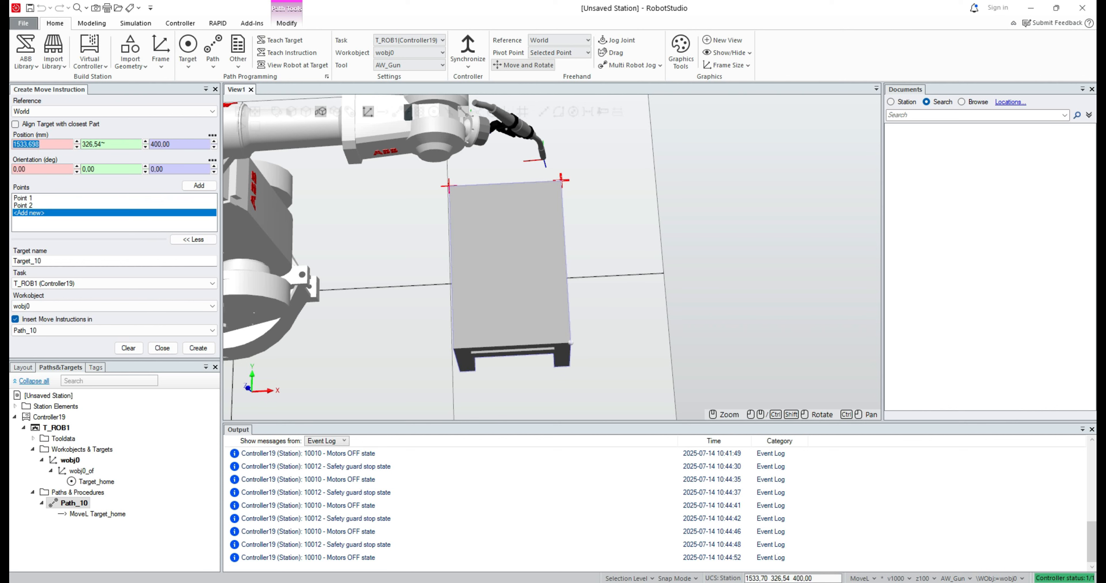
{"action": "left_click", "coordinate": [570, 342]}
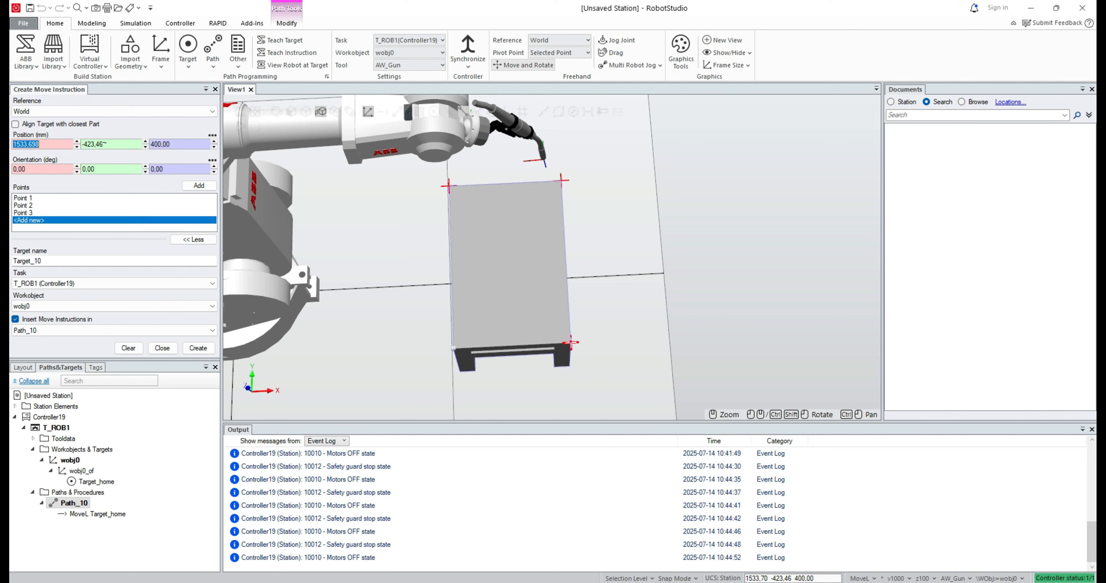
{"action": "left_click", "coordinate": [452, 347]}
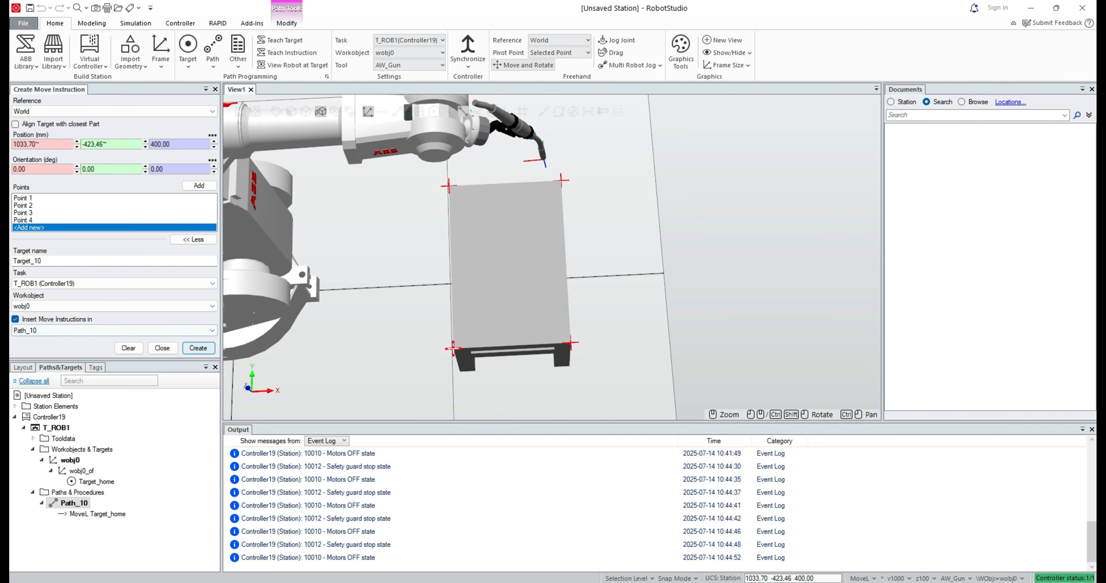
{"action": "left_click", "coordinate": [197, 348]}
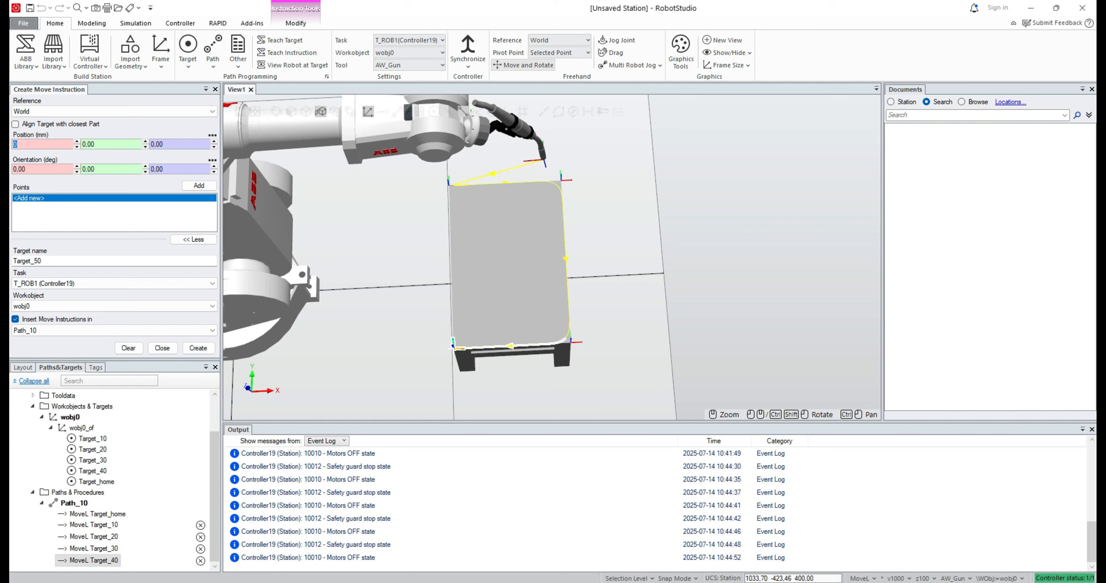
{"action": "mouse_move", "coordinate": [215, 478]}
{"action": "left_mouse_down"}
{"action": "mouse_move", "coordinate": [214, 456]}
{"action": "mouse_move", "coordinate": [214, 480]}
{"action": "left_mouse_up"}
{"action": "left_click", "coordinate": [215, 89]}
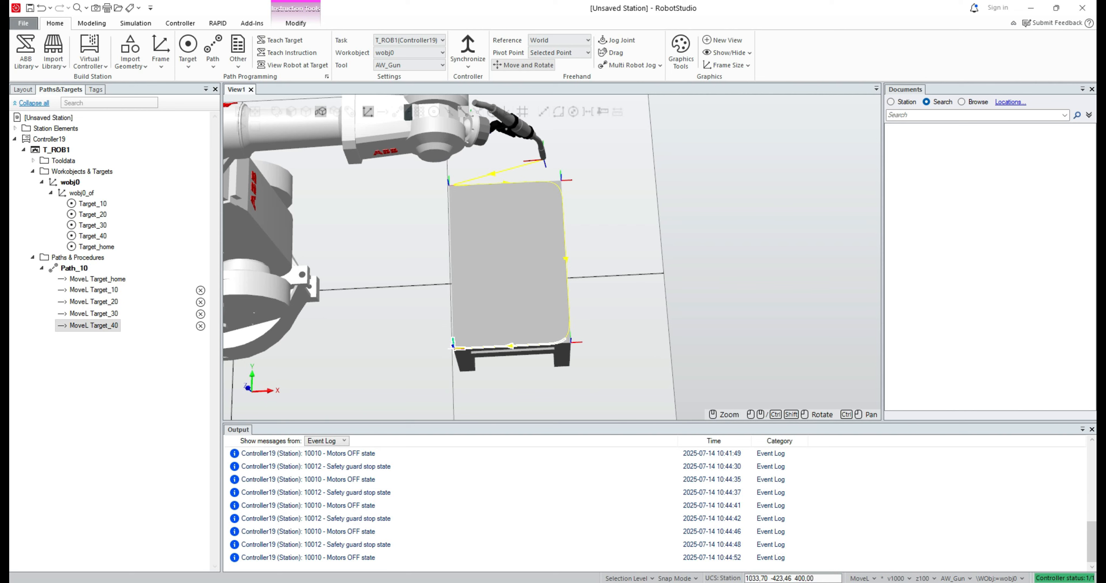
Copy the MoveL Target_10 instruction and paste it after MoveL Target_40 in Path_10 without creating new targets
{"action": "scroll", "coordinate": [530, 184], "scroll_direction": "down", "scroll_amount": 1}
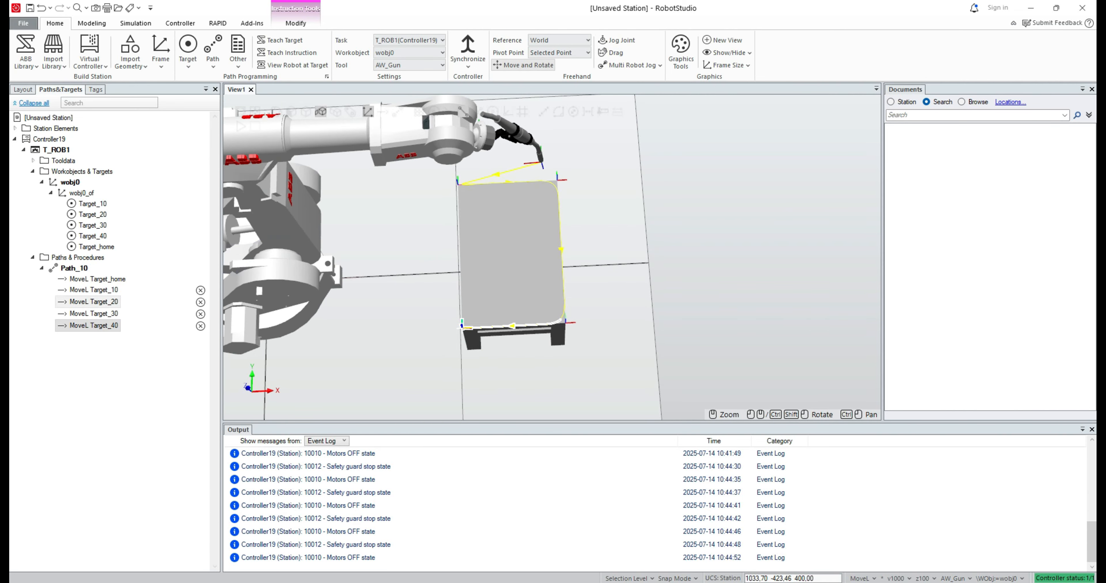
{"action": "left_click", "coordinate": [94, 291]}
{"action": "right_click", "coordinate": [91, 291]}
{"action": "mouse_move", "coordinate": [142, 516]}
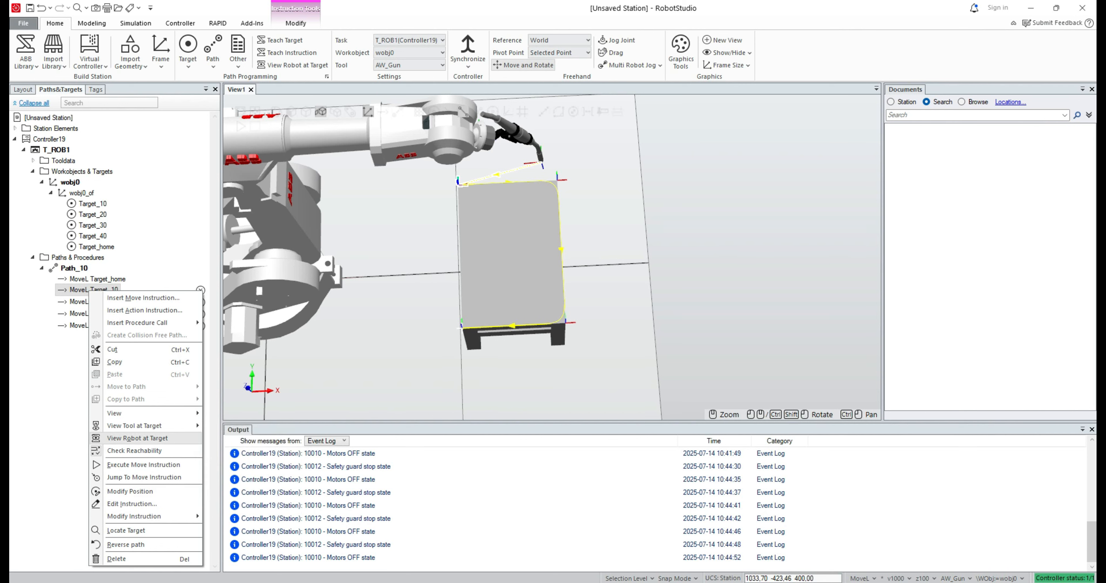
{"action": "left_click", "coordinate": [115, 362]}
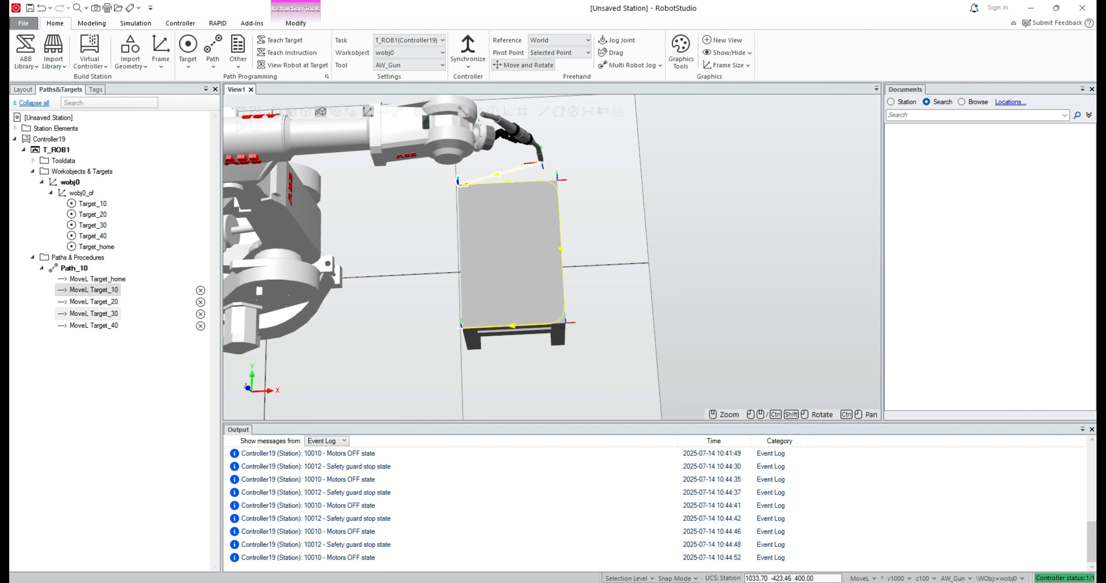
{"action": "left_click", "coordinate": [93, 326]}
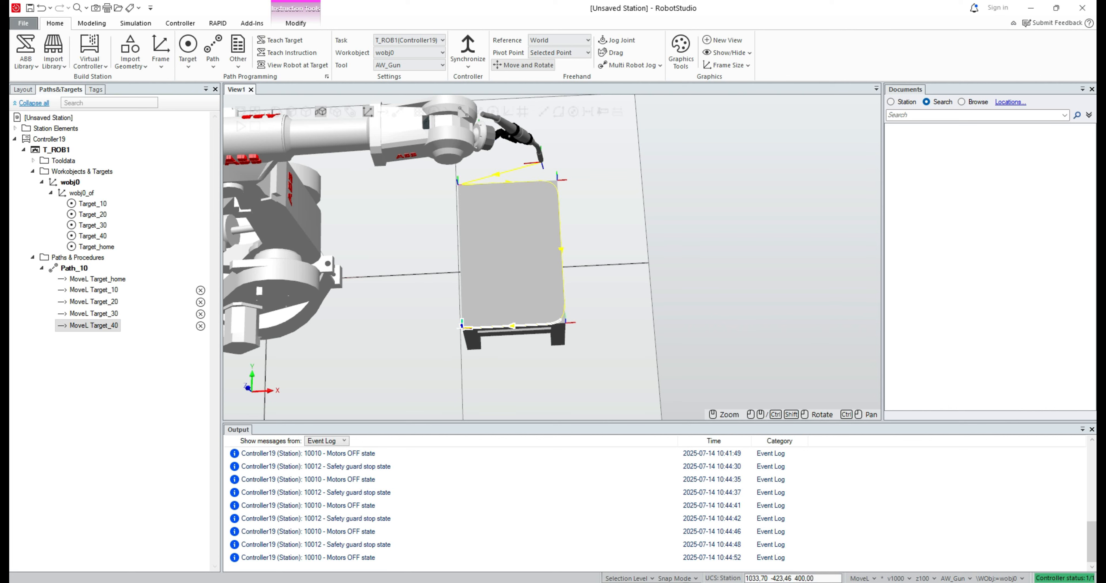
{"action": "right_click", "coordinate": [95, 326]}
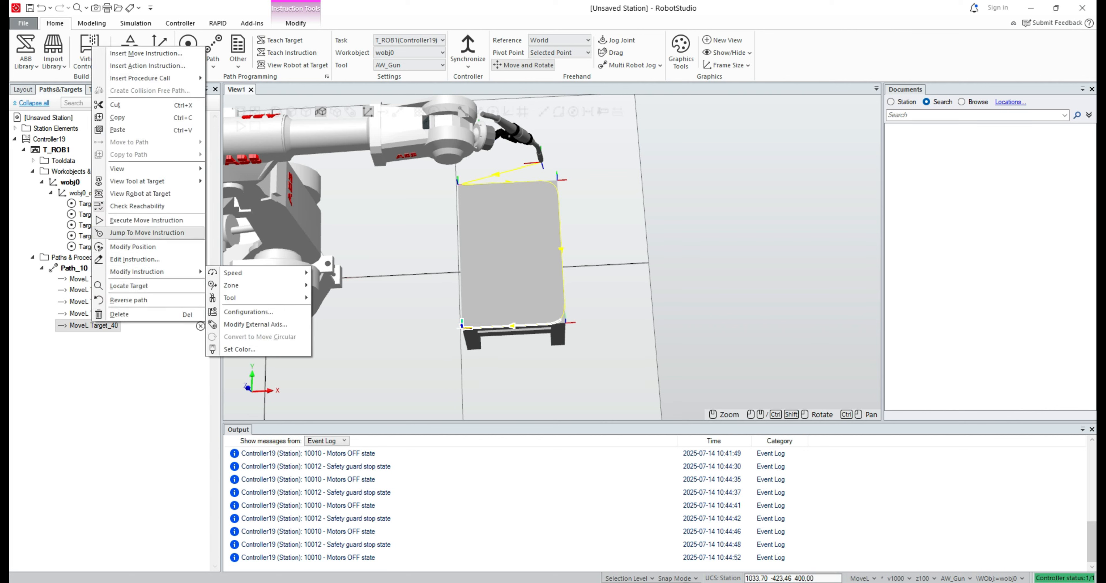
{"action": "left_click", "coordinate": [117, 130]}
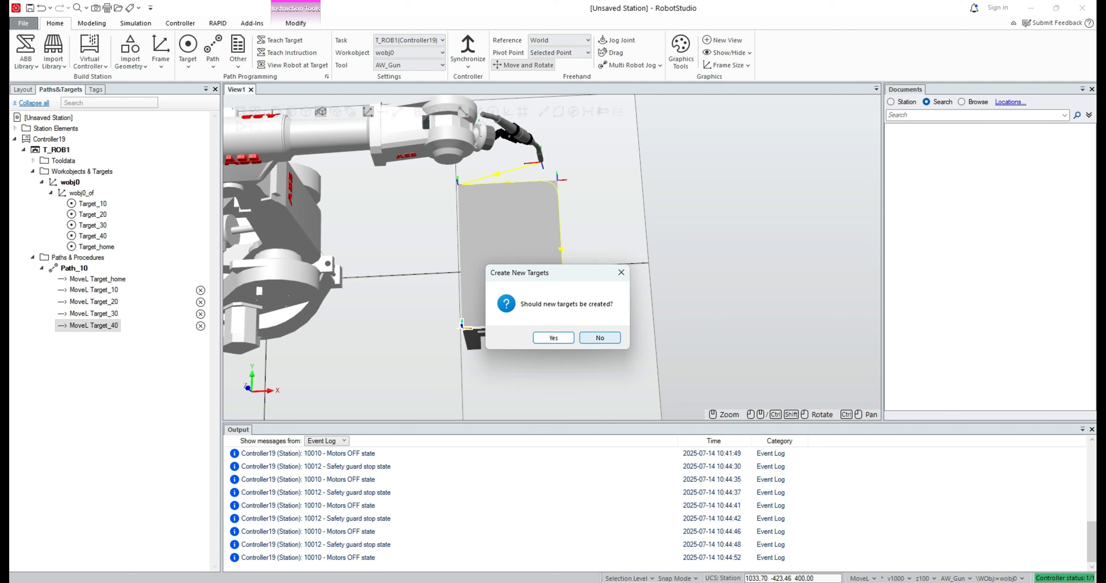
{"action": "left_click", "coordinate": [599, 338]}
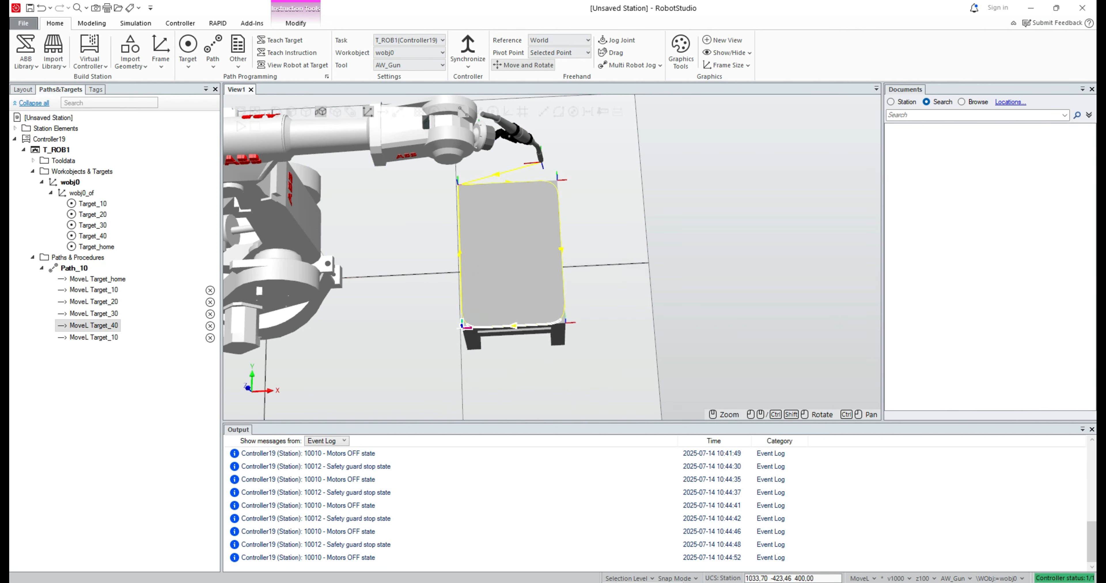
Copy the MoveL Target_home instruction and paste it at the end of Path_10 without creating new targets
{"action": "right_click", "coordinate": [120, 278]}
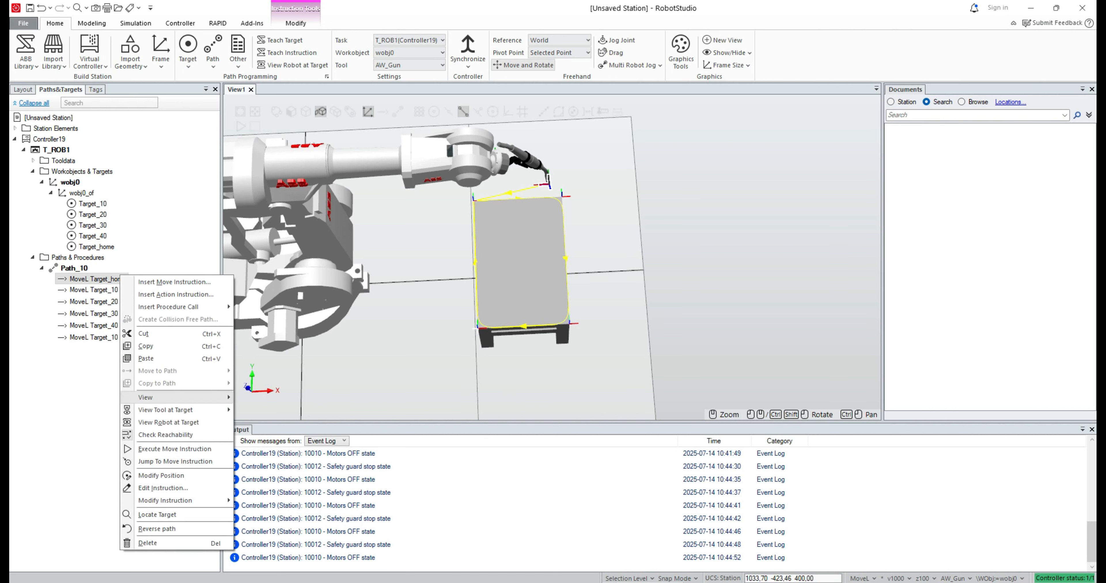
{"action": "left_click", "coordinate": [146, 346]}
{"action": "left_click", "coordinate": [95, 337]}
{"action": "right_click", "coordinate": [118, 337]}
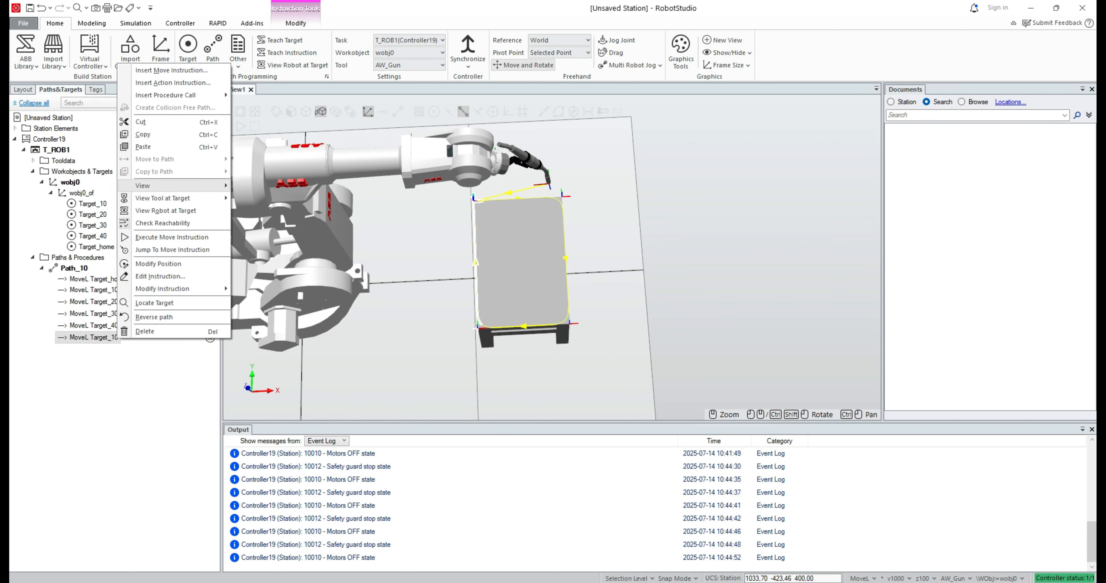
{"action": "left_click", "coordinate": [143, 147]}
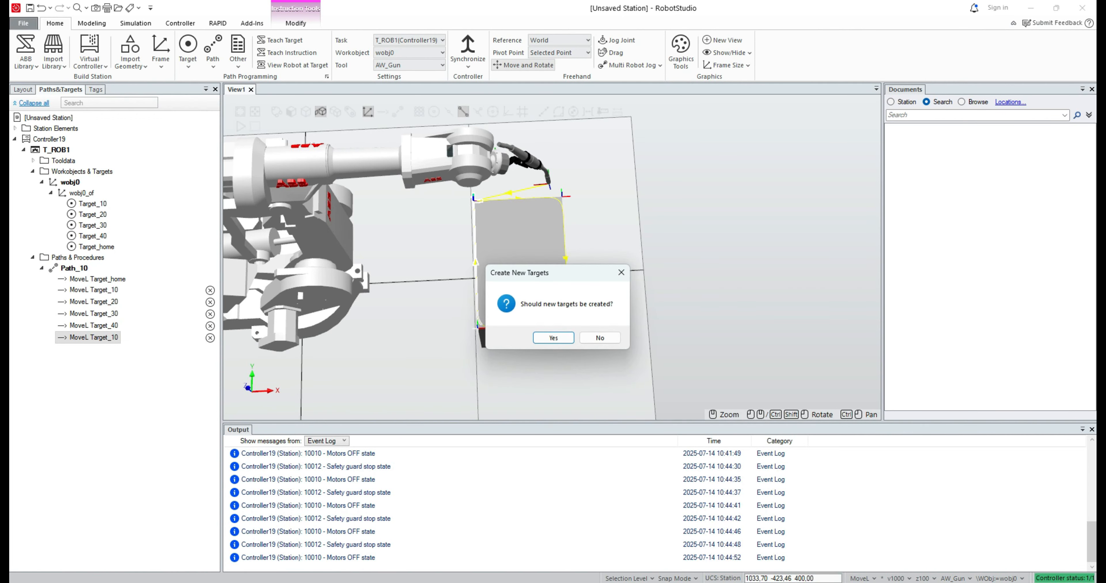
{"action": "left_click", "coordinate": [590, 338]}
{"action": "scroll", "coordinate": [579, 338], "scroll_direction": "down", "scroll_amount": 1}
{"action": "left_click", "coordinate": [601, 338]}
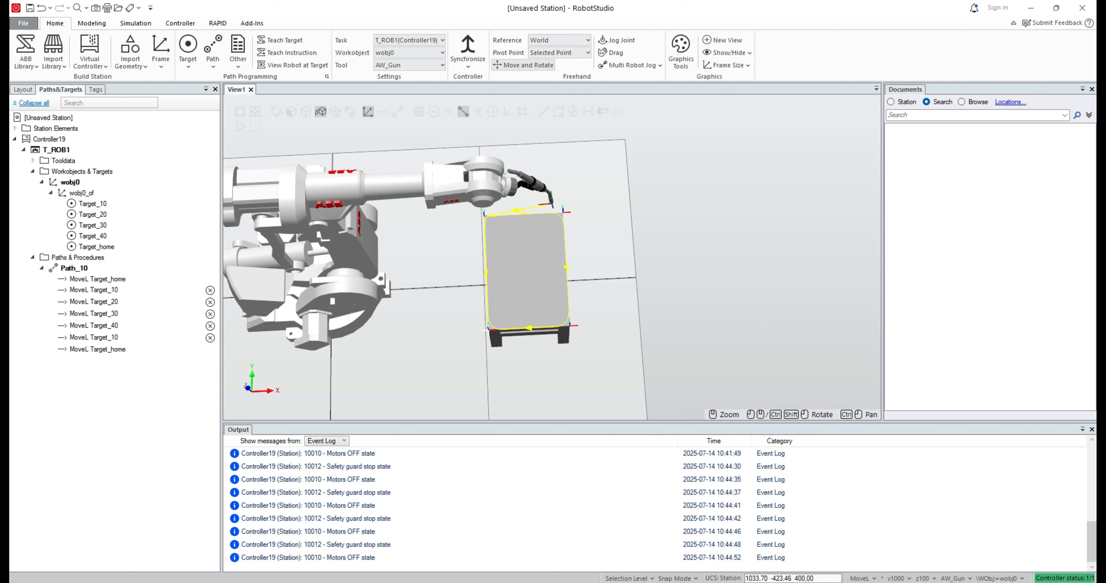
Preview the AW_Gun_PSF_25 tool at Target_10 and inspect its orientation against the tabletop corner
{"action": "scroll", "coordinate": [452, 333], "scroll_direction": "down", "scroll_amount": 1}
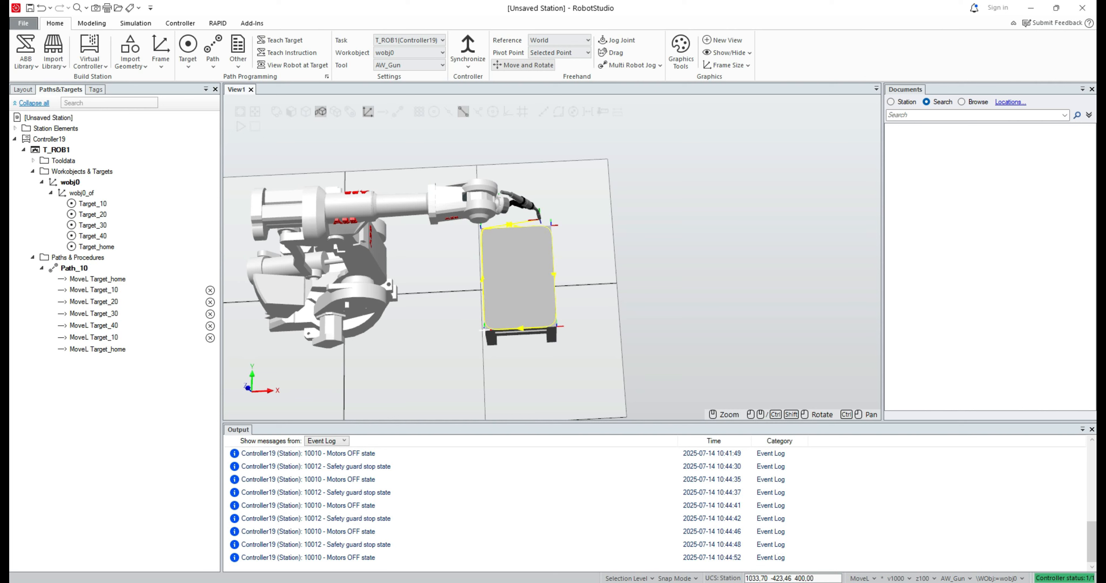
{"action": "left_click_drag", "start_coordinate": [552, 309], "coordinate": [549, 238], "text": "ctrl+shift"}
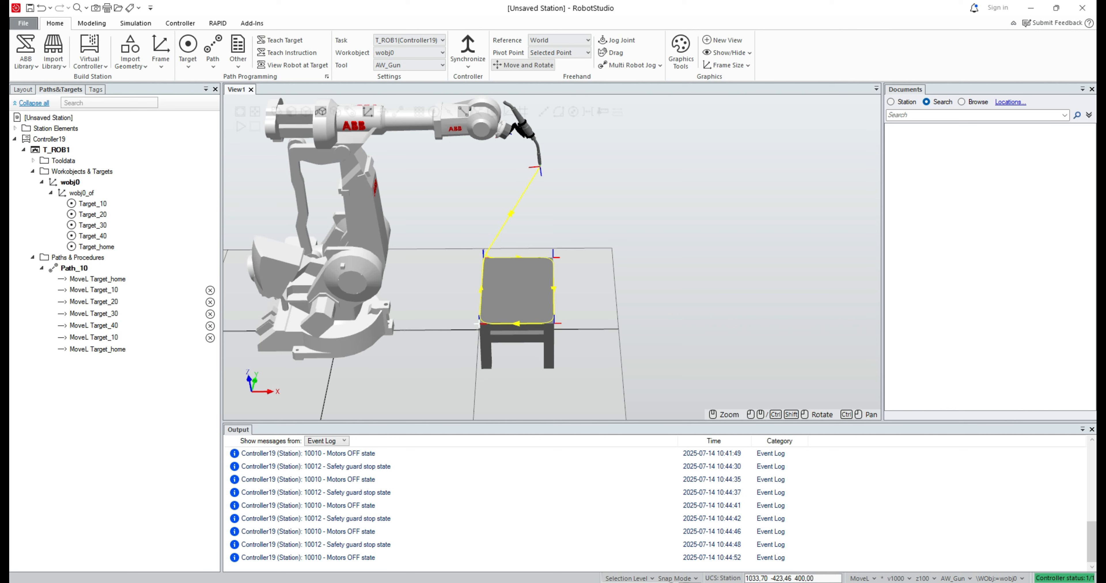
{"action": "left_click", "coordinate": [92, 204]}
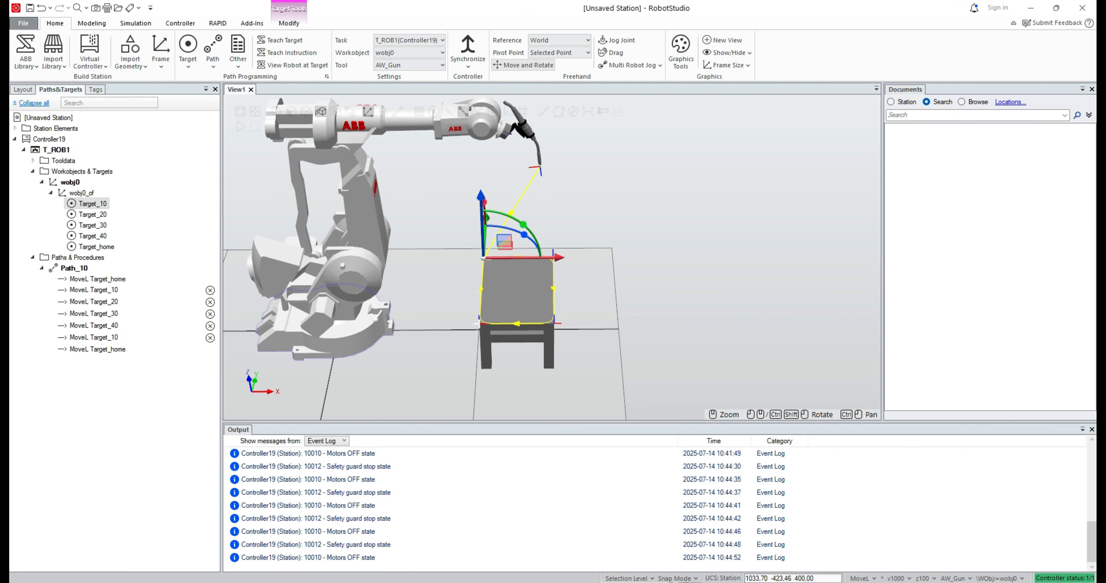
{"action": "right_click", "coordinate": [92, 204]}
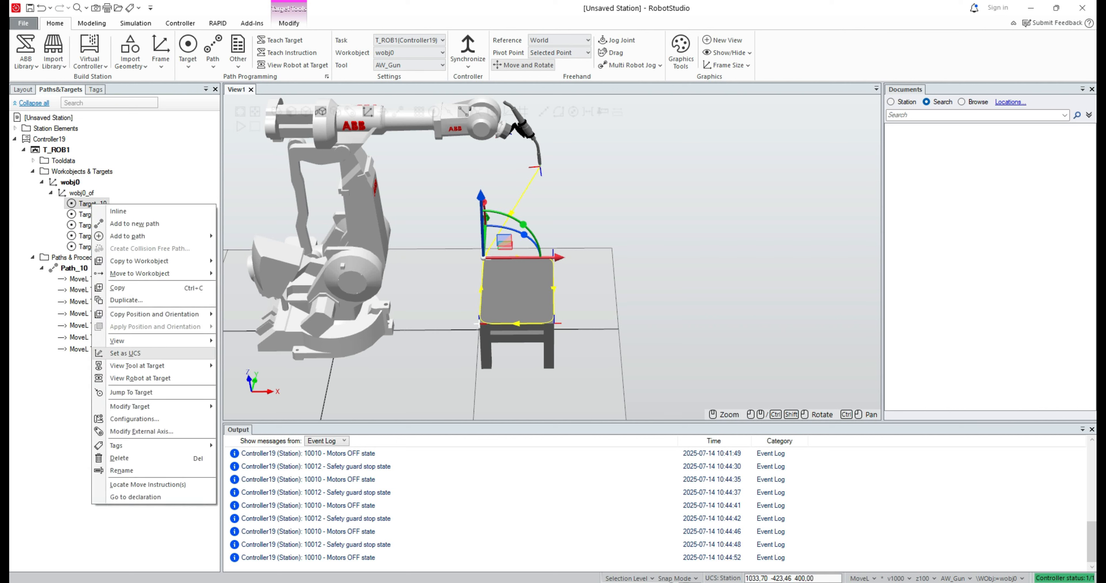
{"action": "mouse_move", "coordinate": [155, 314]}
{"action": "mouse_move", "coordinate": [138, 366]}
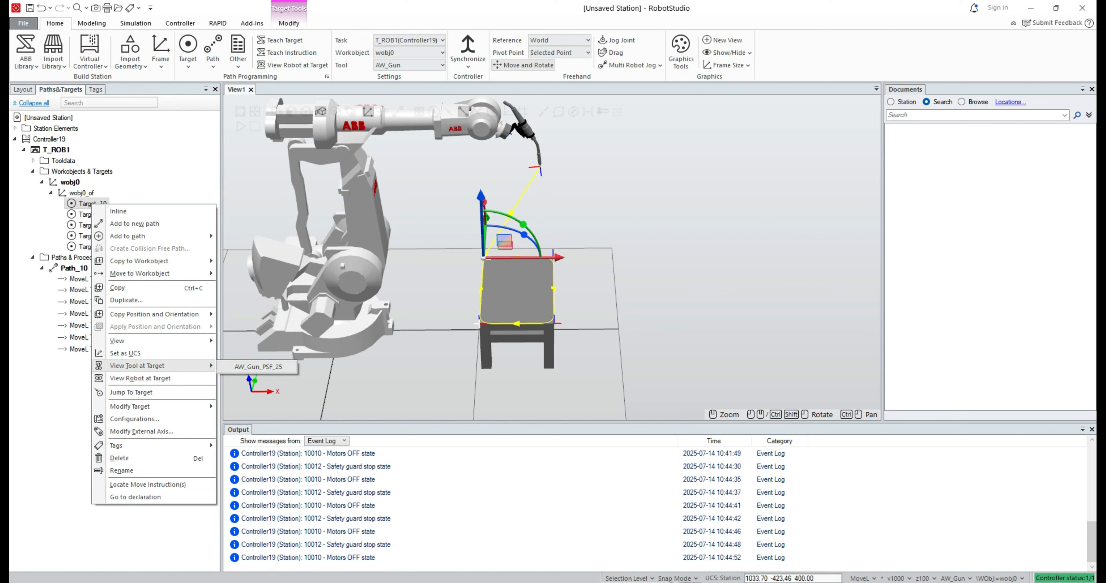
{"action": "left_click", "coordinate": [258, 367]}
{"action": "left_click_drag", "start_coordinate": [622, 266], "coordinate": [305, 234], "text": "ctrl+shift"}
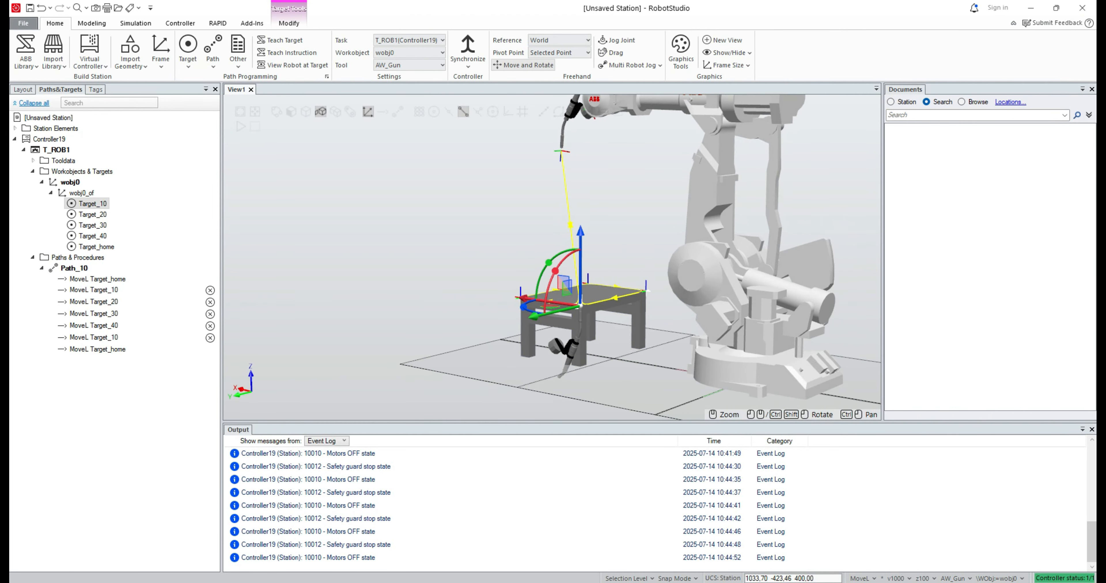
Rotate Target_10 in its local reference in 90° increments, twice about X and twice about Z
{"action": "right_click", "coordinate": [89, 205]}
{"action": "mouse_move", "coordinate": [142, 405]}
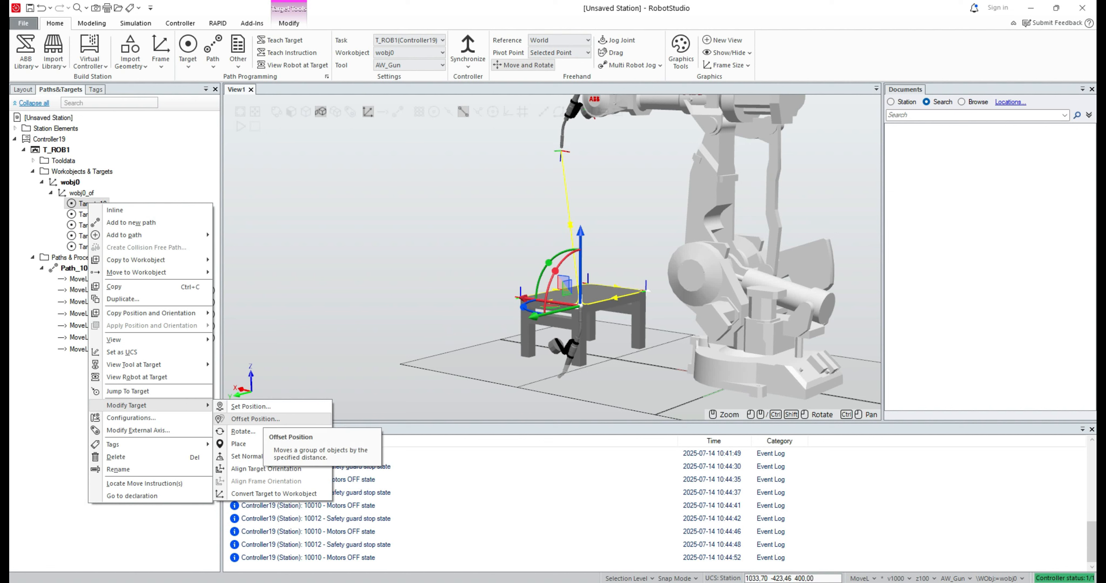
{"action": "left_click", "coordinate": [243, 432]}
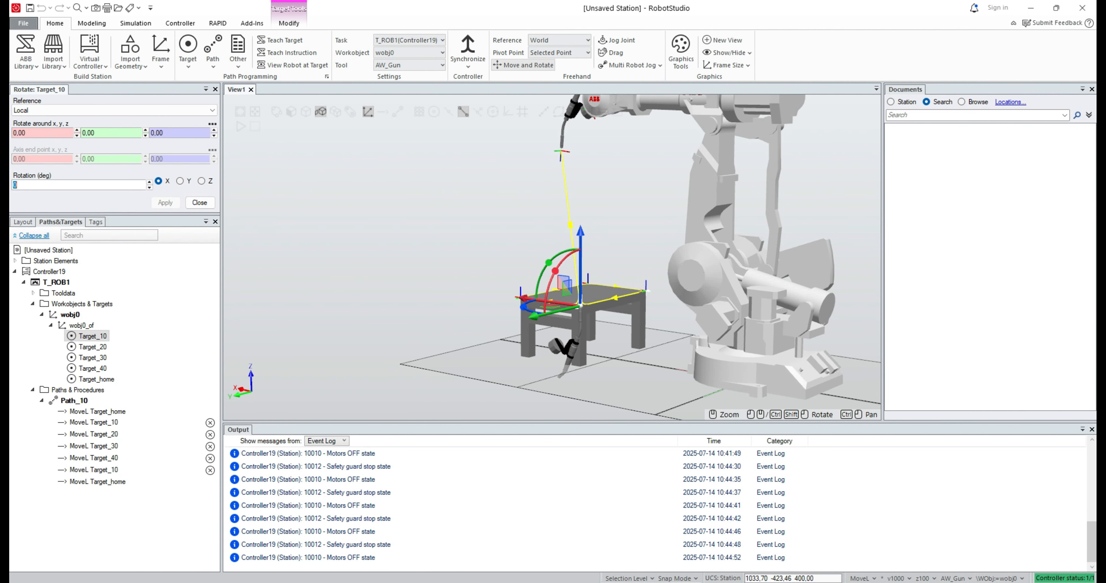
{"action": "type", "text": "90"}
{"action": "left_click", "coordinate": [165, 203]}
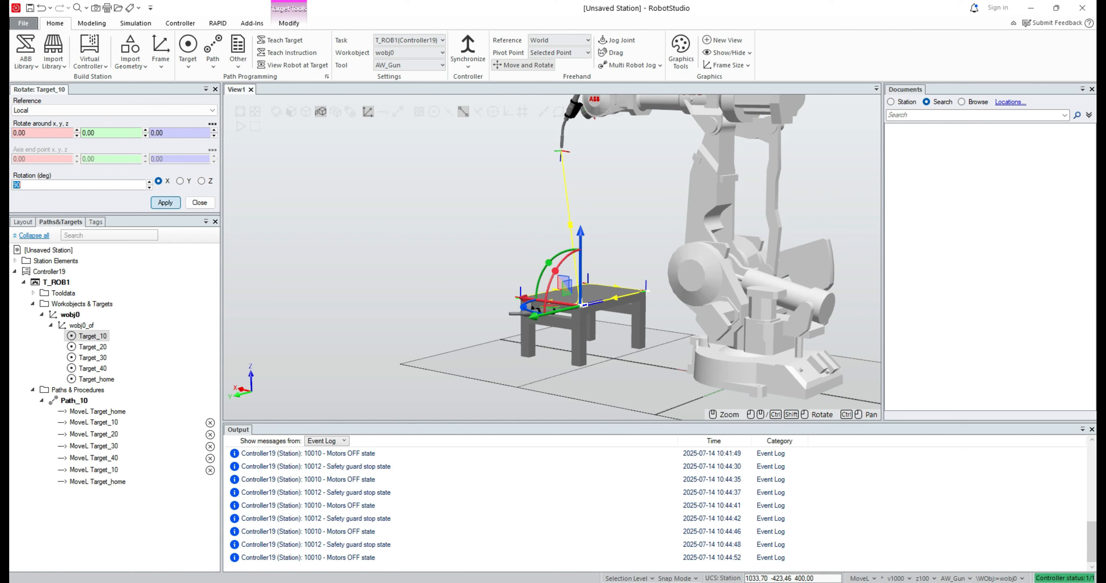
{"action": "left_click", "coordinate": [202, 181]}
{"action": "left_click", "coordinate": [164, 202]}
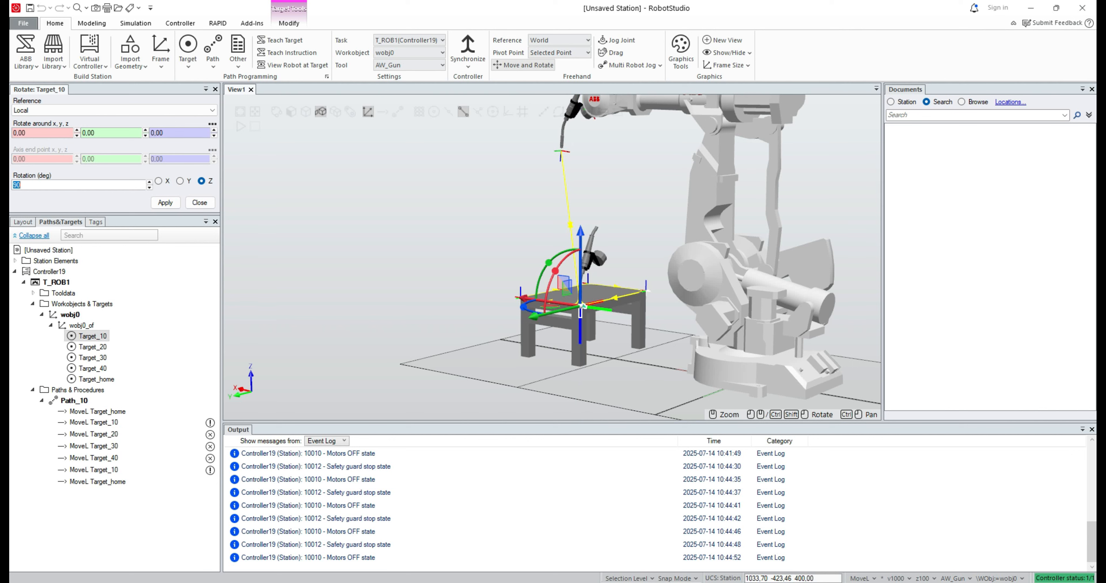
{"action": "left_click", "coordinate": [164, 202]}
{"action": "left_click", "coordinate": [387, 241]}
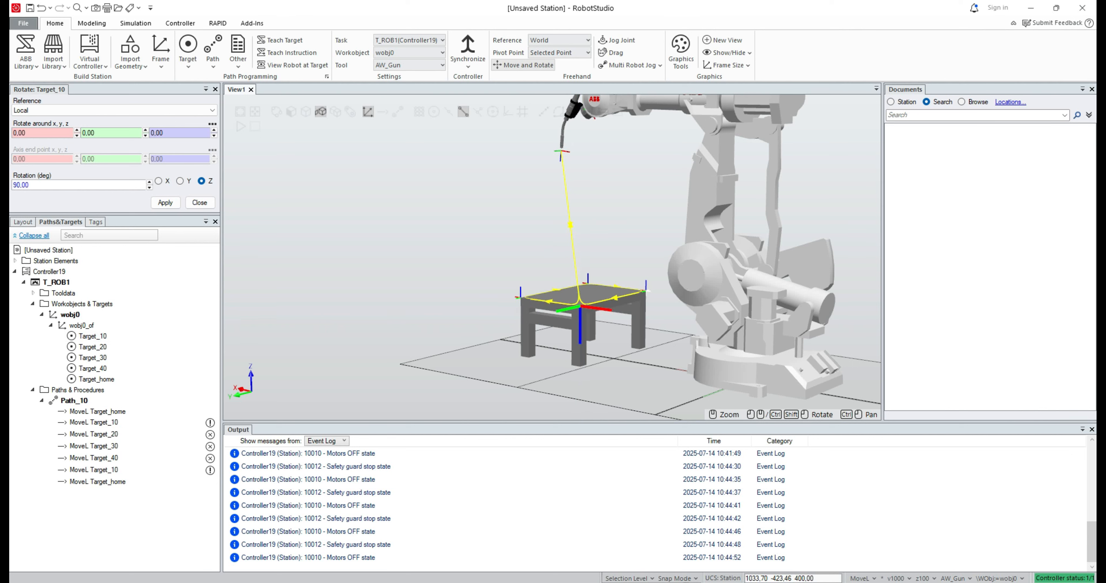
{"action": "left_click", "coordinate": [199, 202]}
Copy Target_10's position and orientation, and apply only the orientation to Target_20, Target_30 and Target_40
{"action": "left_click", "coordinate": [91, 204]}
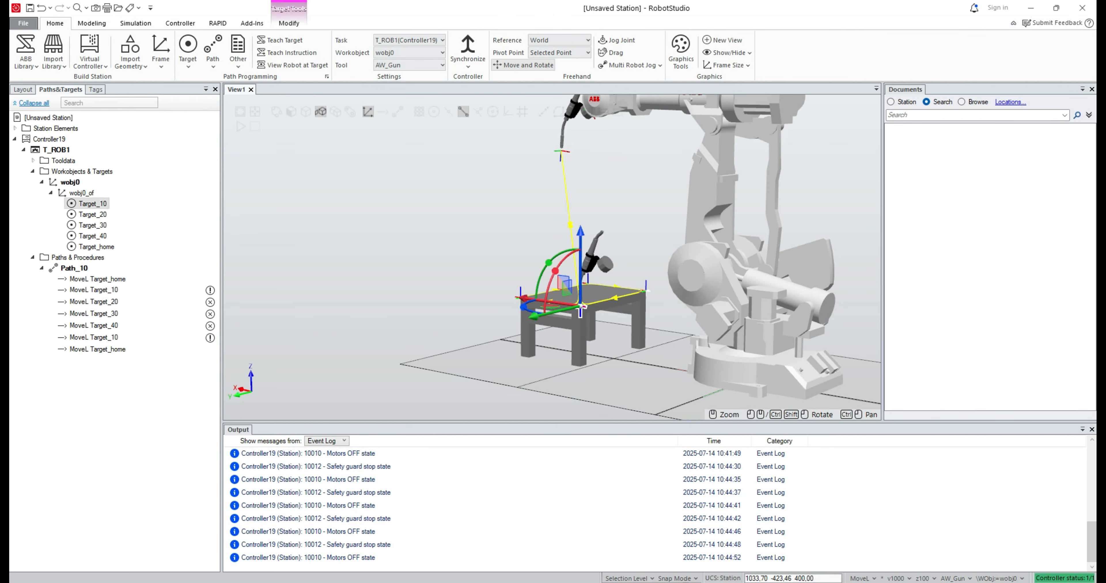
{"action": "right_click", "coordinate": [92, 203]}
{"action": "mouse_move", "coordinate": [163, 311]}
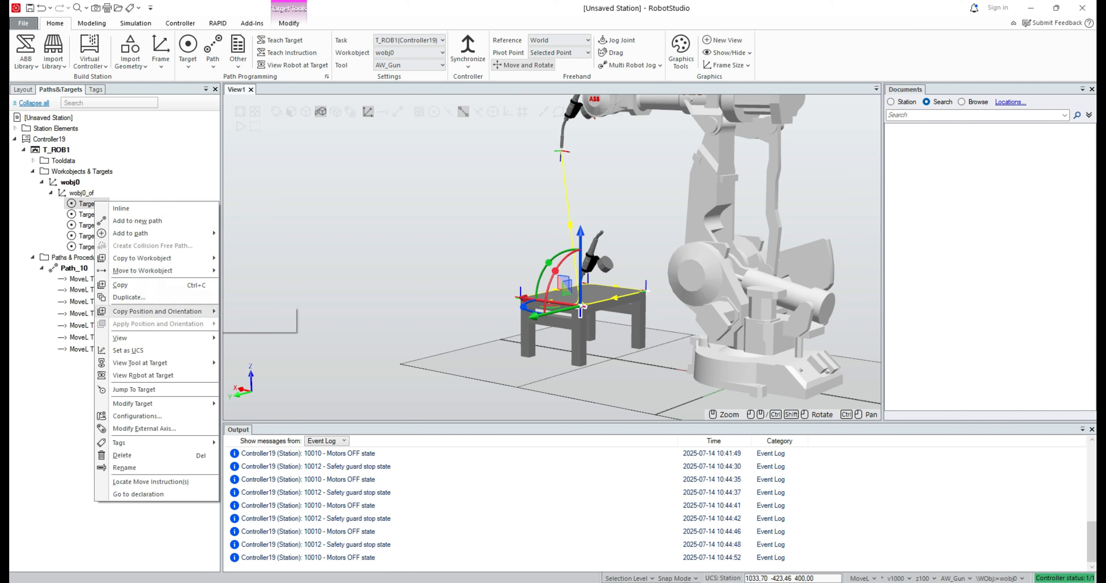
{"action": "left_click", "coordinate": [259, 311]}
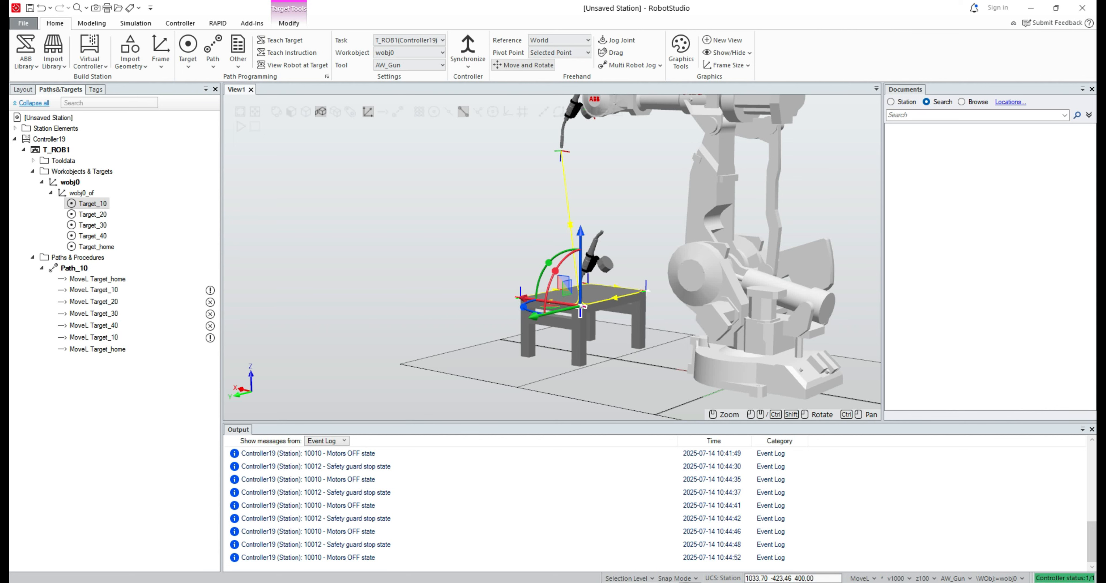
{"action": "left_click", "coordinate": [93, 214]}
{"action": "left_click", "coordinate": [92, 225], "text": "ctrl"}
{"action": "left_click", "coordinate": [92, 236], "text": "ctrl"}
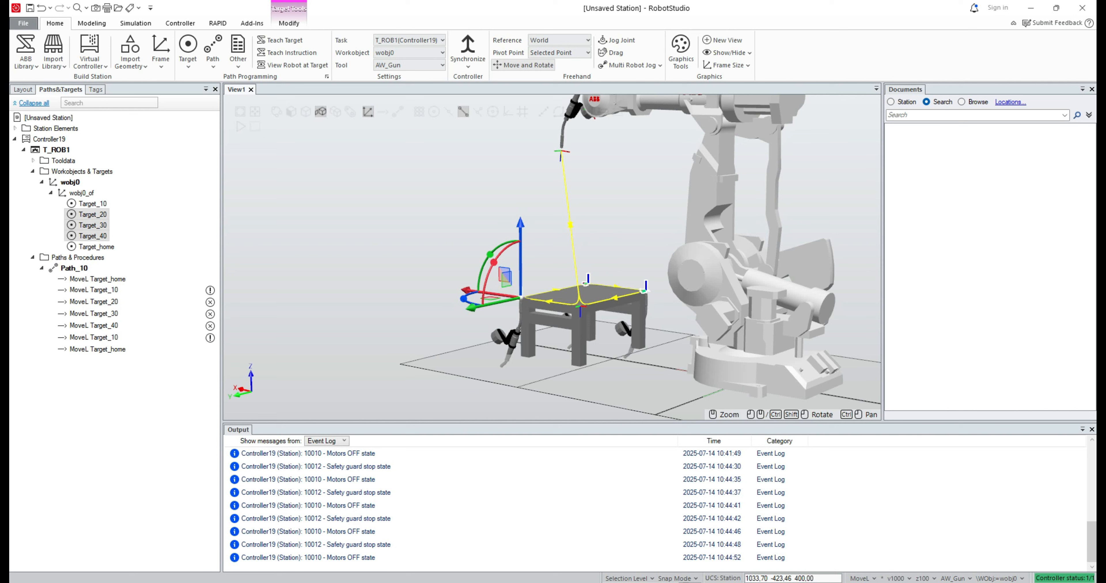
{"action": "right_click", "coordinate": [88, 215]}
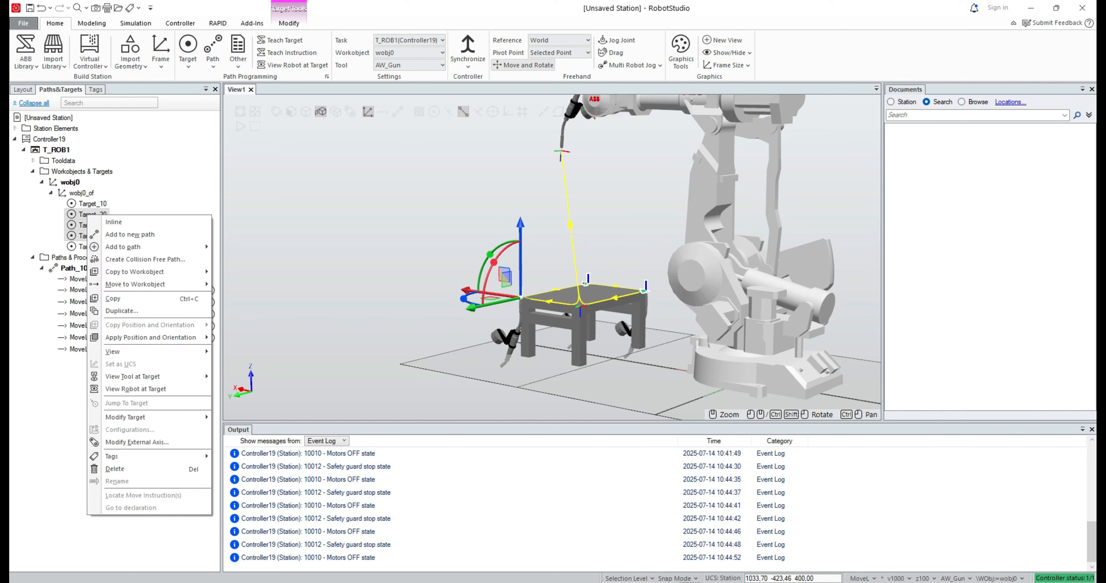
{"action": "mouse_move", "coordinate": [155, 338]}
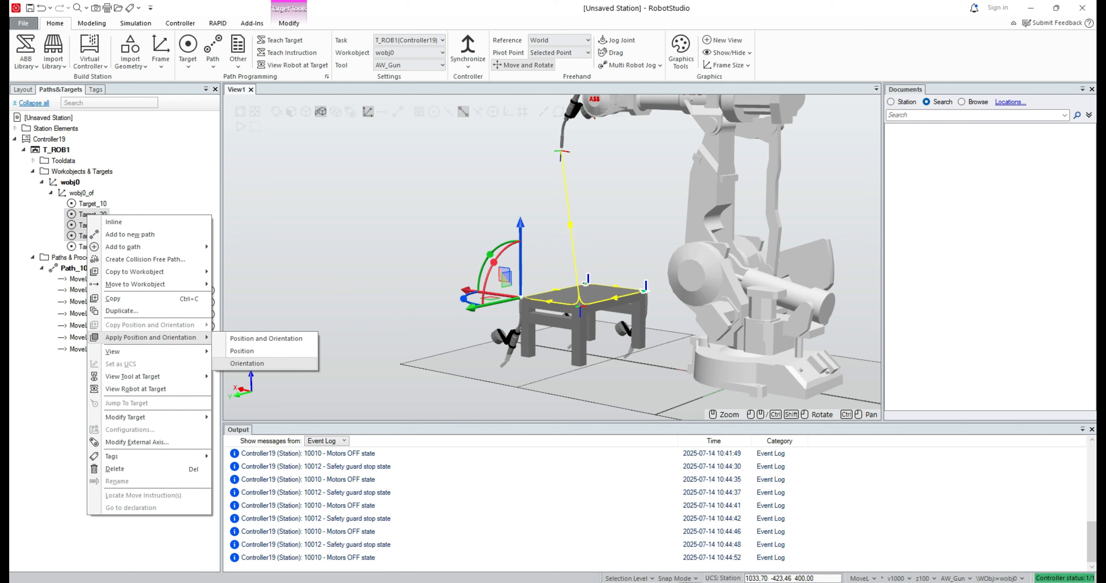
{"action": "left_click", "coordinate": [247, 363]}
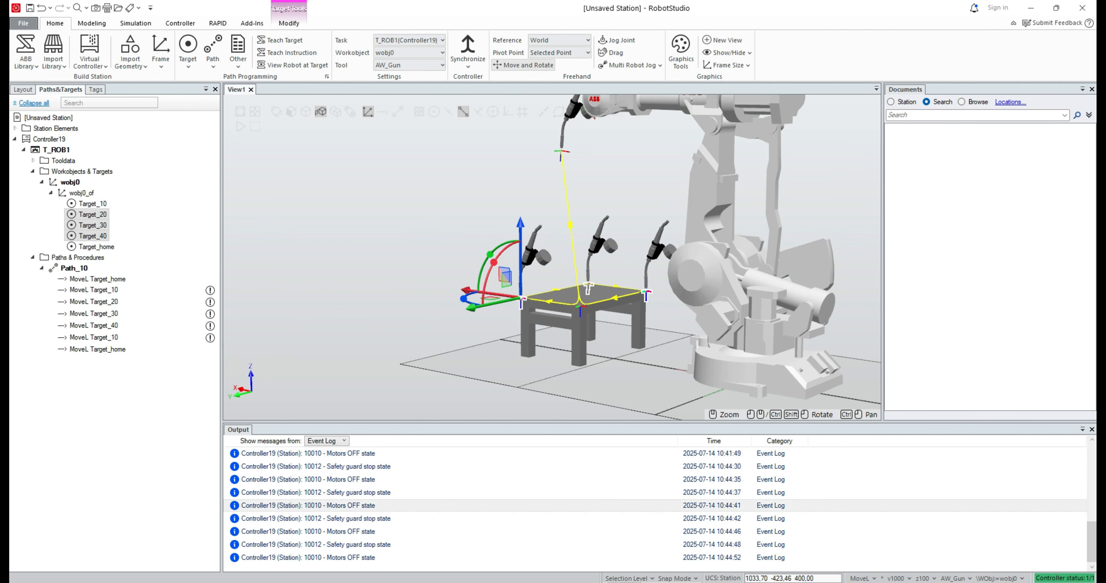
Run Auto Configuration on Path_10 for all move instructions
{"action": "left_click_drag", "start_coordinate": [493, 266], "coordinate": [563, 260], "text": "ctrl+shift"}
{"action": "left_click", "coordinate": [635, 245]}
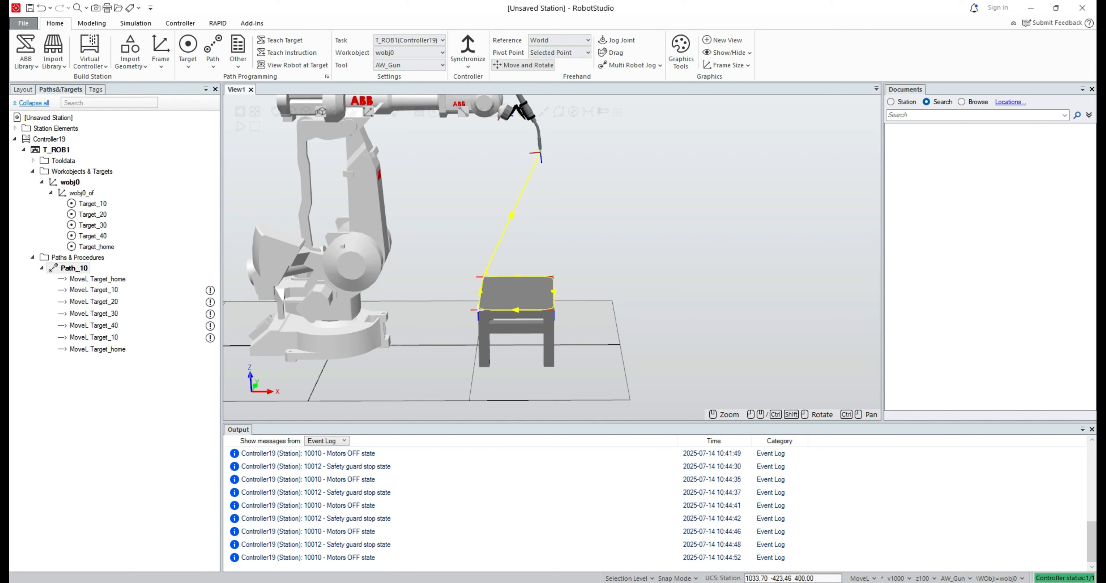
{"action": "right_click", "coordinate": [84, 269]}
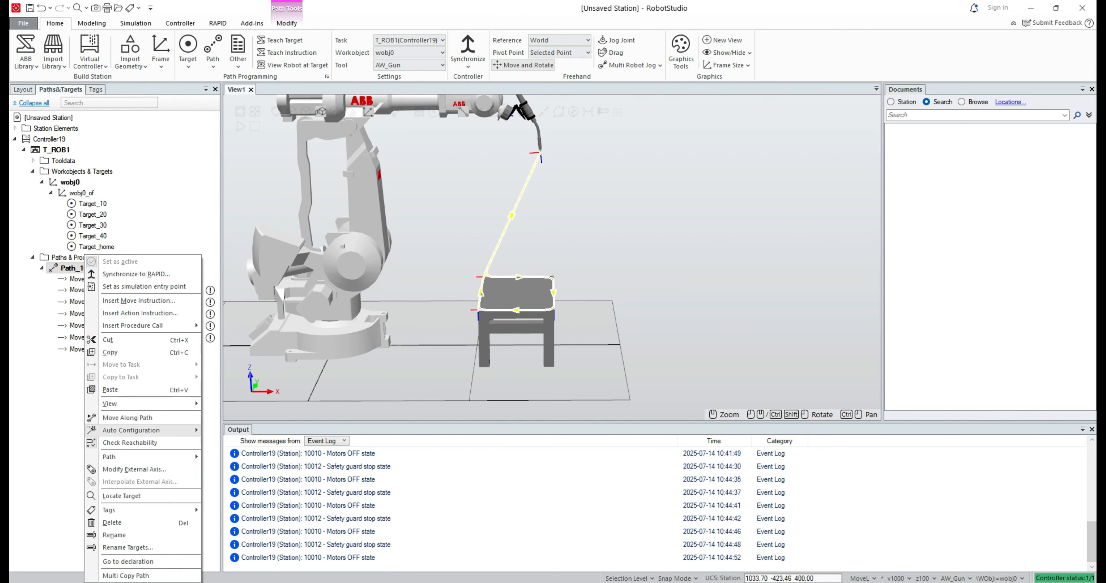
{"action": "mouse_move", "coordinate": [128, 431]}
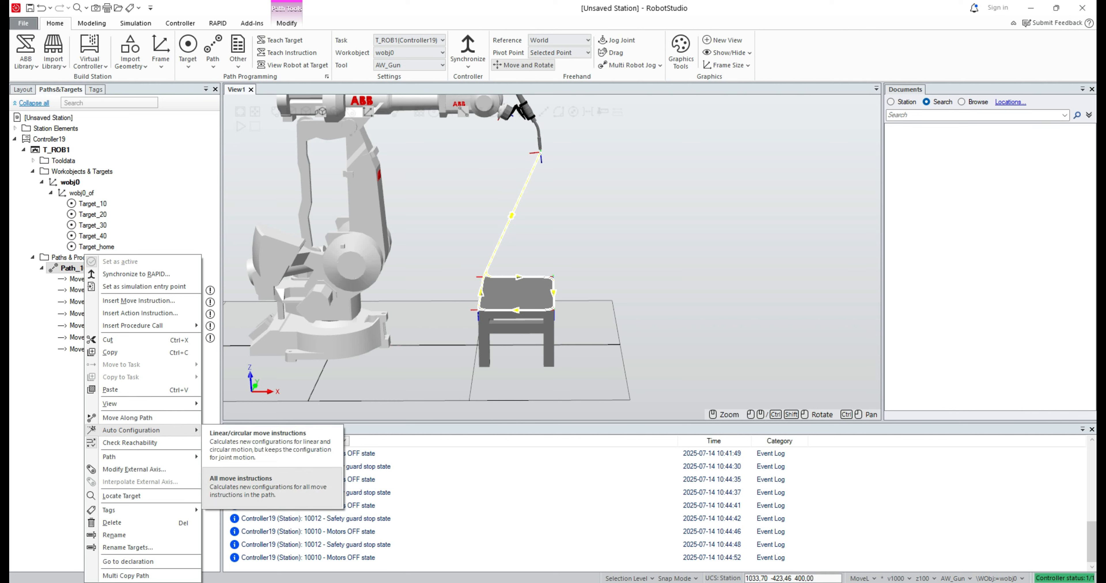
{"action": "left_click", "coordinate": [258, 482]}
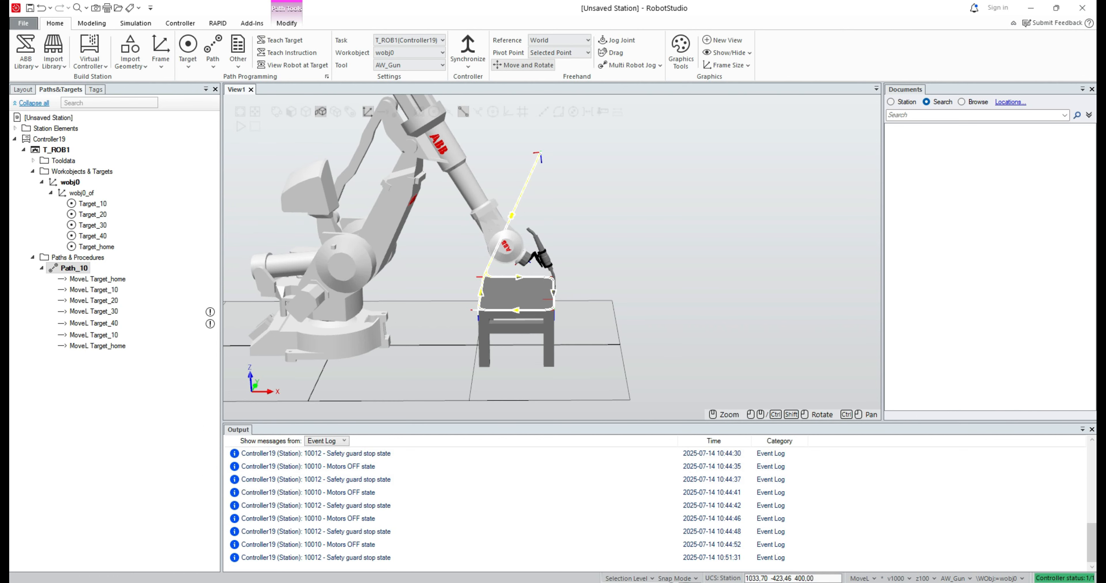
{"action": "mouse_move", "coordinate": [554, 257]}
{"action": "left_mouse_down", "text": "ctrl+shift"}
{"action": "mouse_move", "coordinate": [429, 253]}
{"action": "mouse_move", "coordinate": [485, 268]}
{"action": "mouse_move", "coordinate": [524, 261]}
{"action": "mouse_move", "coordinate": [468, 292]}
{"action": "mouse_move", "coordinate": [503, 300]}
{"action": "mouse_move", "coordinate": [434, 283]}
{"action": "mouse_move", "coordinate": [519, 268]}
{"action": "mouse_move", "coordinate": [553, 245]}
{"action": "left_mouse_up", "text": "ctrl+shift"}
{"action": "left_click_drag", "start_coordinate": [552, 257], "coordinate": [436, 276], "text": "ctrl+shift"}
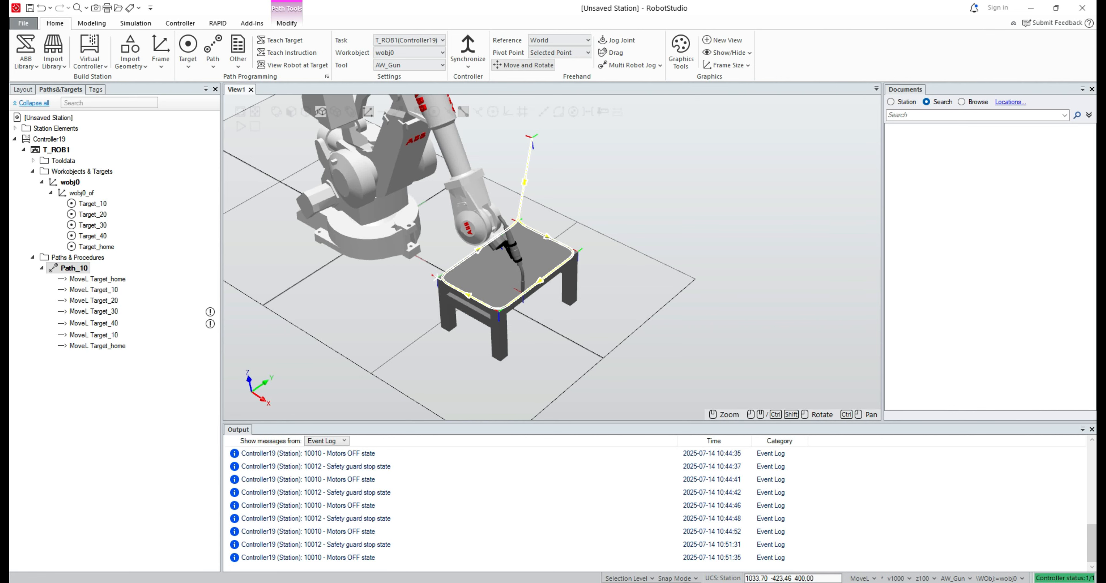
{"action": "mouse_move", "coordinate": [558, 285]}
{"action": "left_mouse_down", "text": "ctrl"}
{"action": "mouse_move", "coordinate": [624, 304]}
{"action": "mouse_move", "coordinate": [704, 366]}
{"action": "left_mouse_up", "text": "ctrl"}
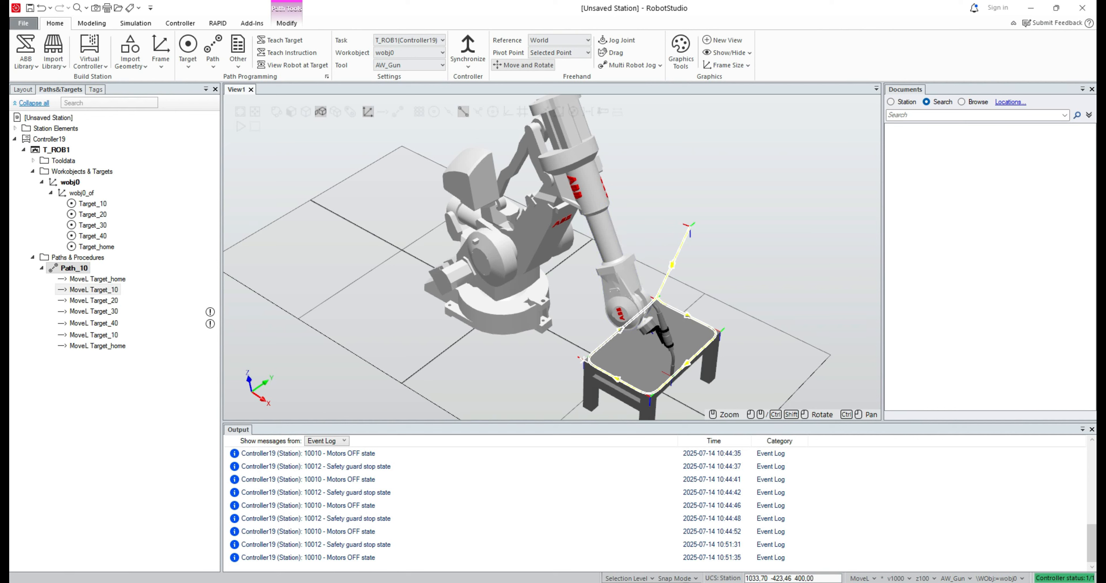
Jump T_ROB1 to its home position and execute the MoveL Target_10 instruction
{"action": "right_click", "coordinate": [69, 268]}
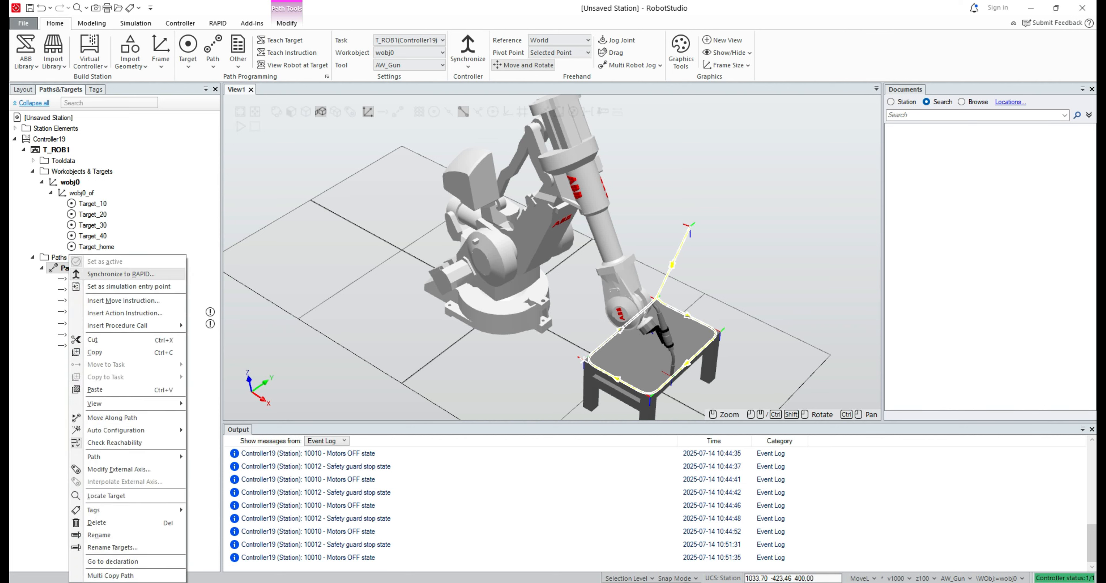
{"action": "right_click", "coordinate": [58, 149]}
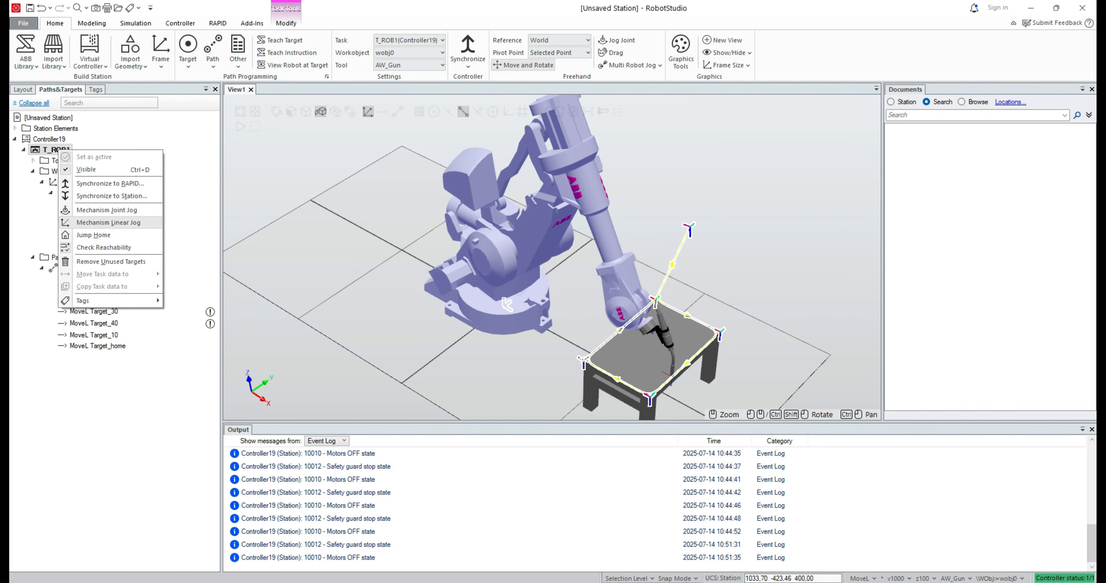
{"action": "left_click", "coordinate": [90, 235]}
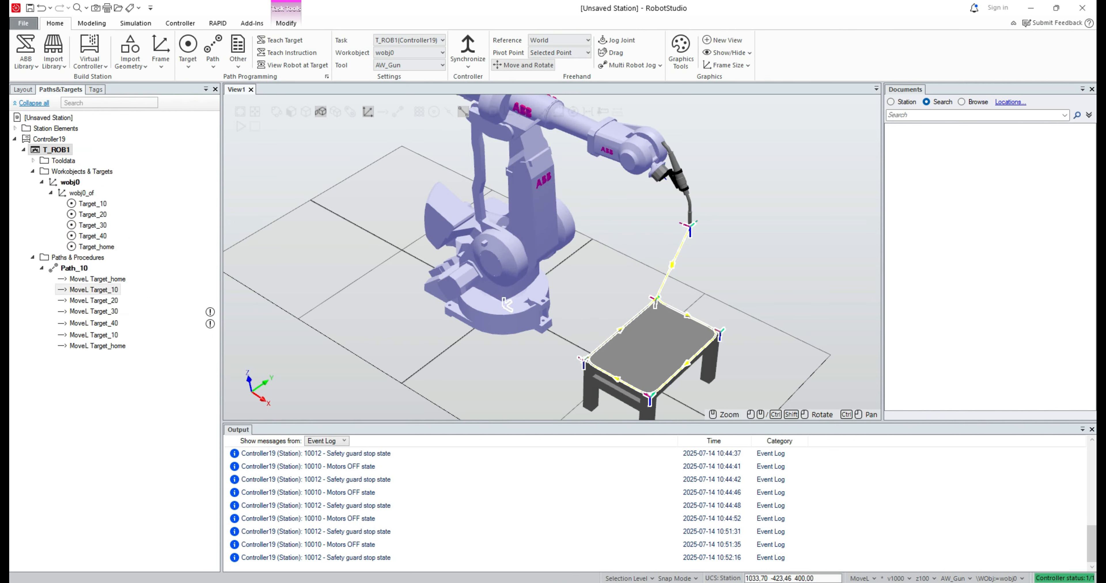
{"action": "right_click", "coordinate": [99, 290]}
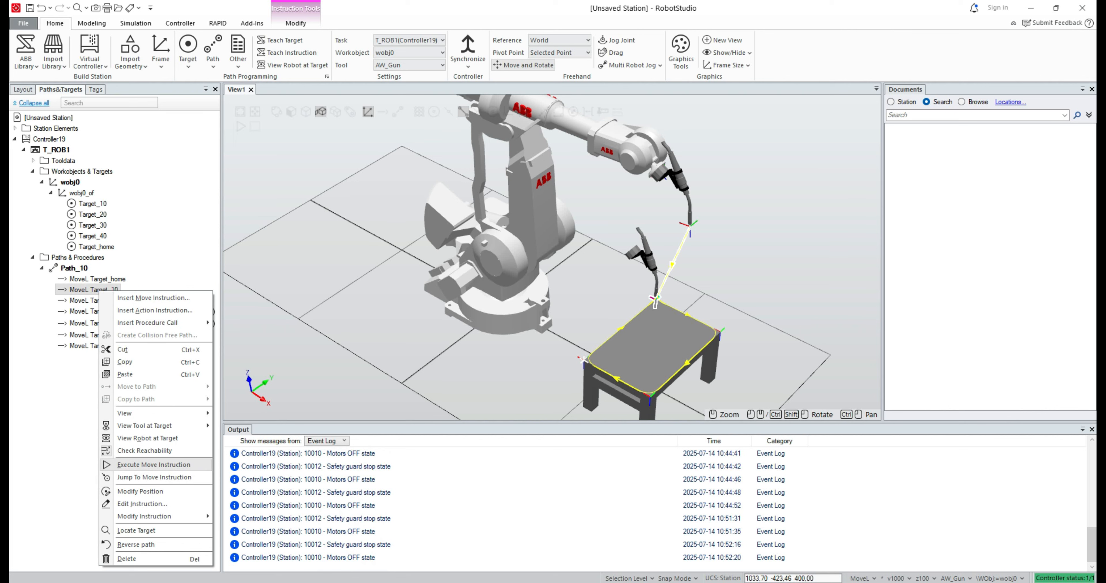
{"action": "left_click", "coordinate": [154, 465]}
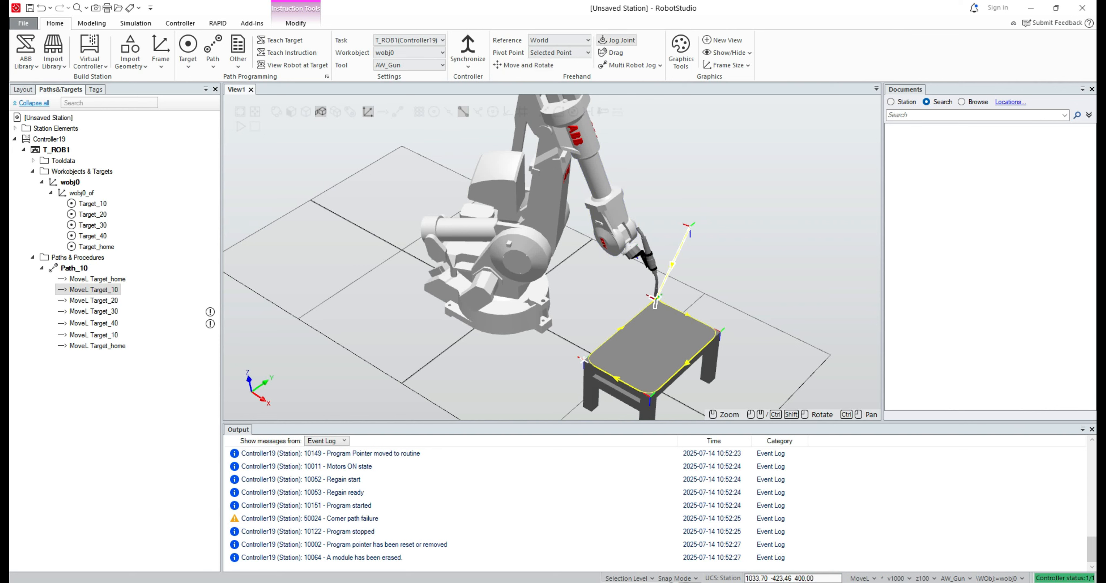
Tilt the welding gun about the world Y axis at Target_10 and modify the MoveL Target_10 position to match
{"action": "left_click", "coordinate": [645, 244]}
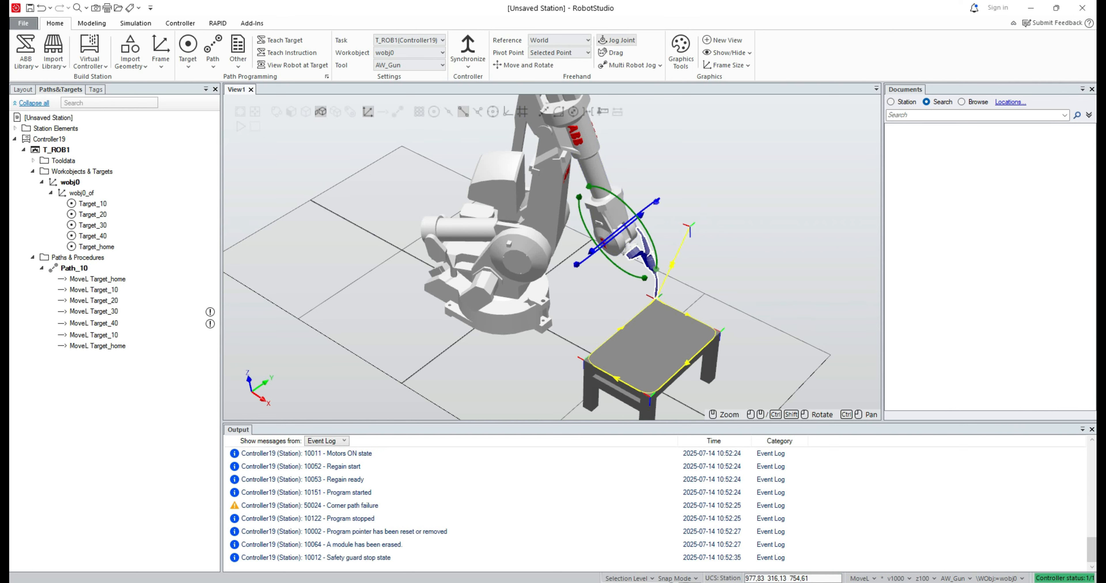
{"action": "left_click", "coordinate": [523, 65]}
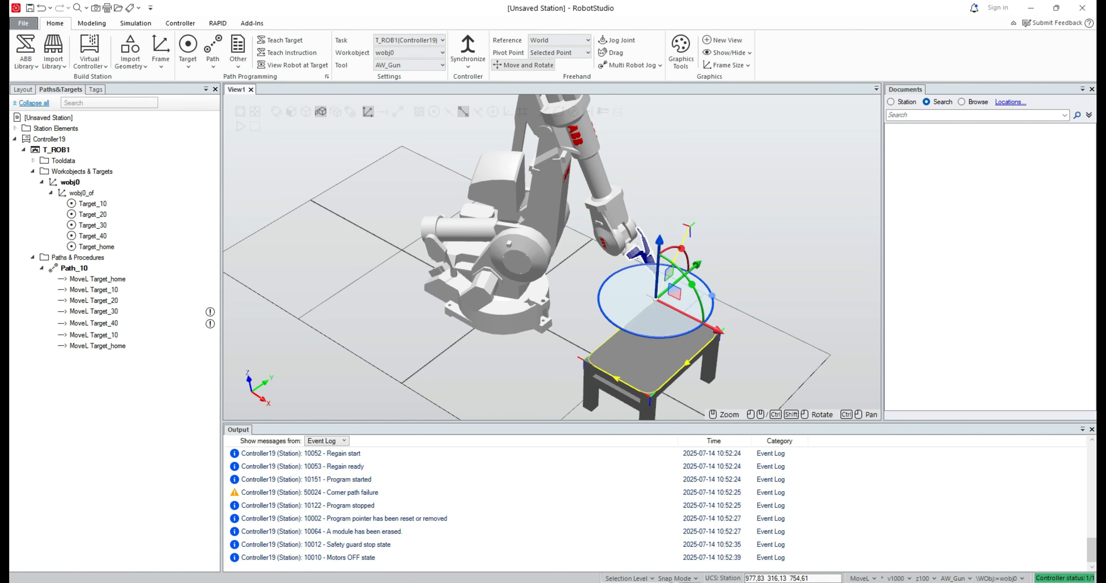
{"action": "left_click_drag", "start_coordinate": [692, 284], "coordinate": [704, 322]}
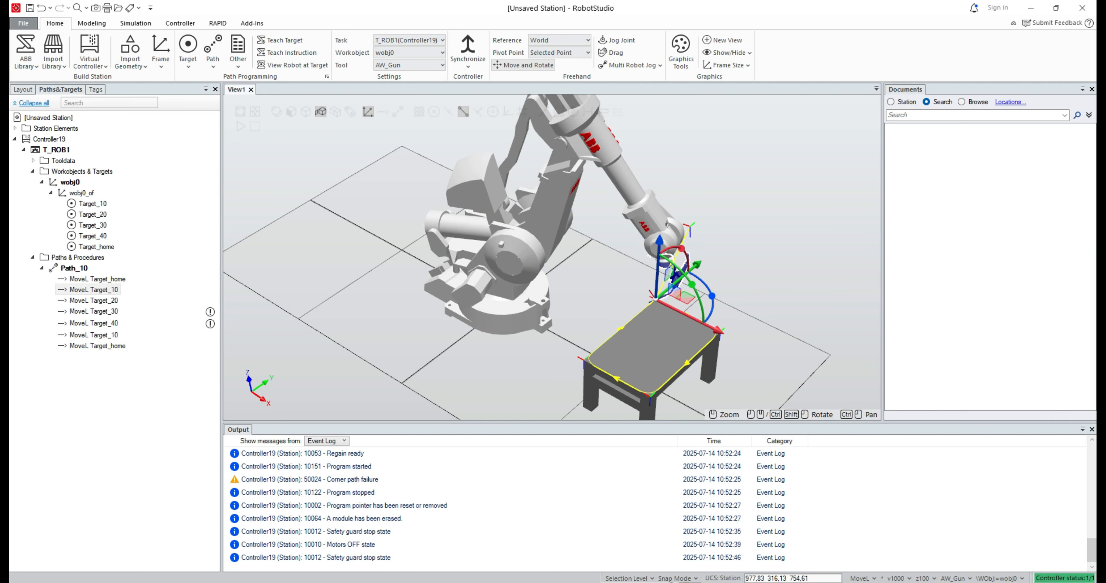
{"action": "right_click", "coordinate": [111, 290]}
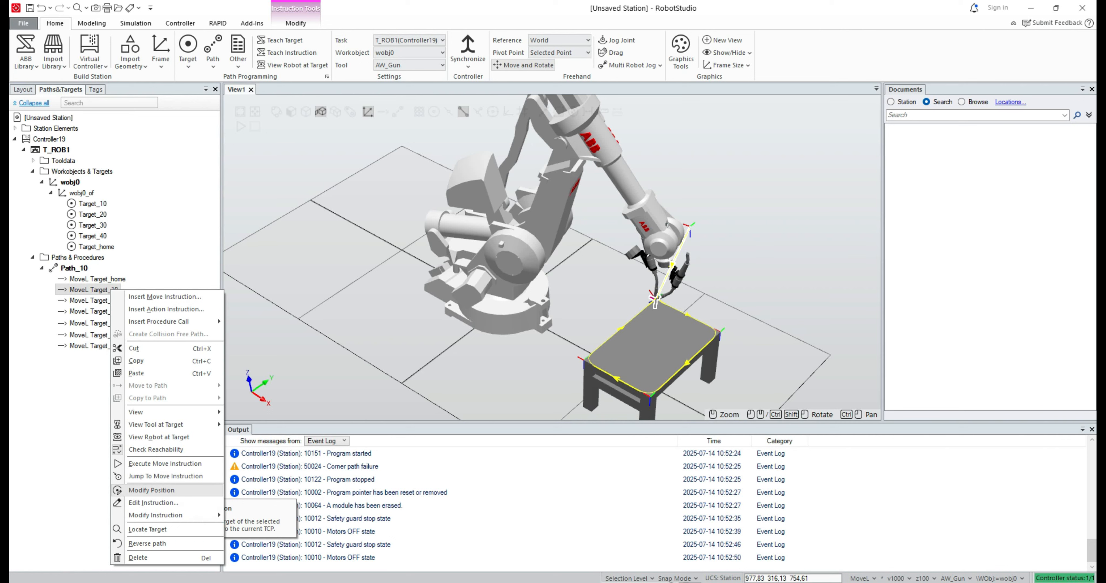
{"action": "left_click", "coordinate": [163, 490]}
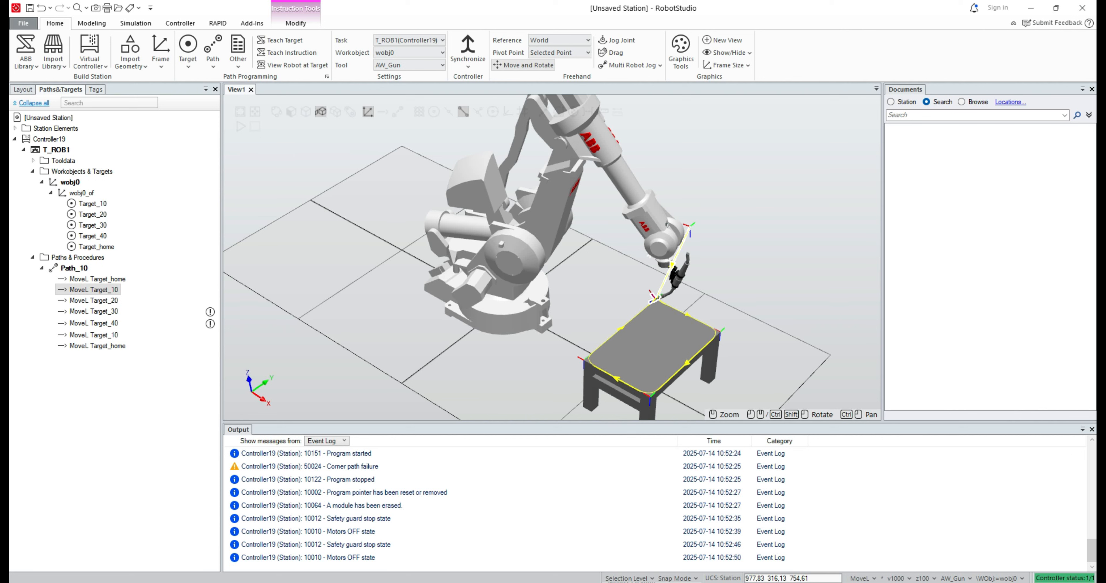
Jump the robot to MoveL Target_20 and rotate the welding gun about 33.82° around the world Y axis
{"action": "left_click", "coordinate": [94, 301]}
{"action": "right_click", "coordinate": [110, 300]}
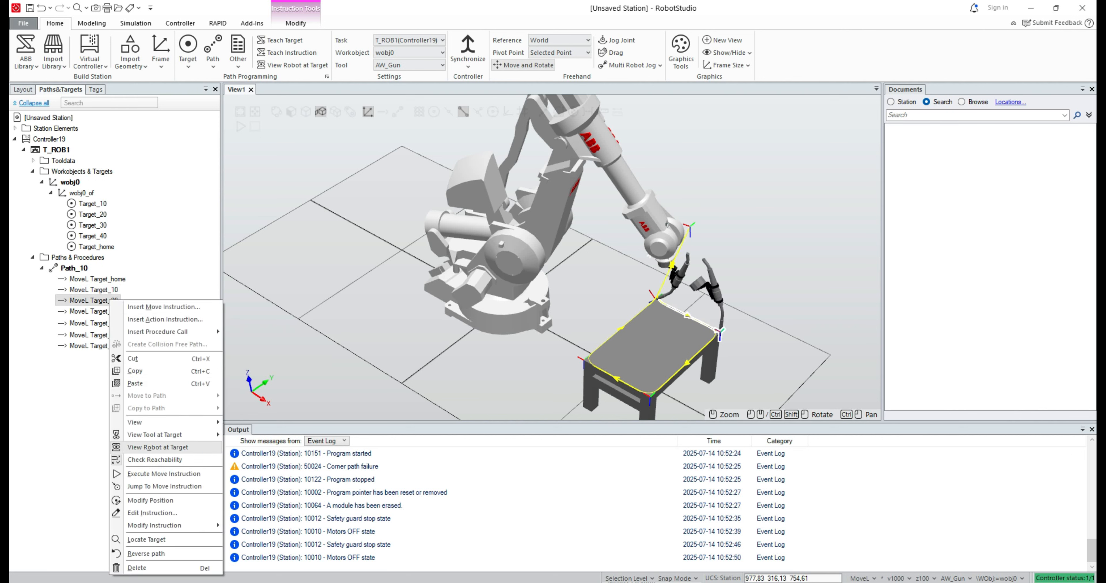
{"action": "left_click", "coordinate": [146, 481]}
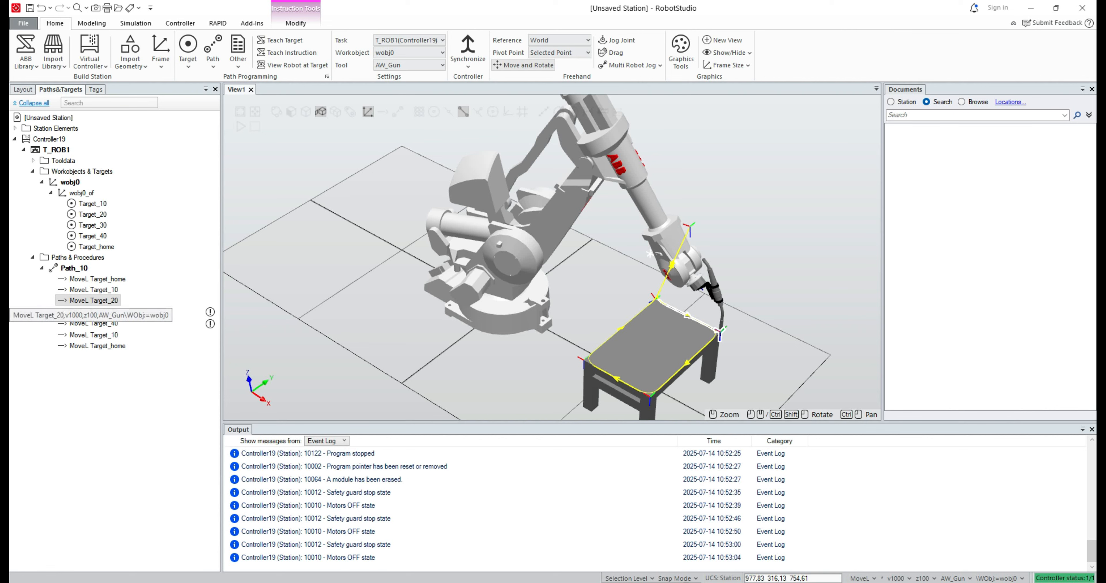
{"action": "left_click", "coordinate": [617, 40]}
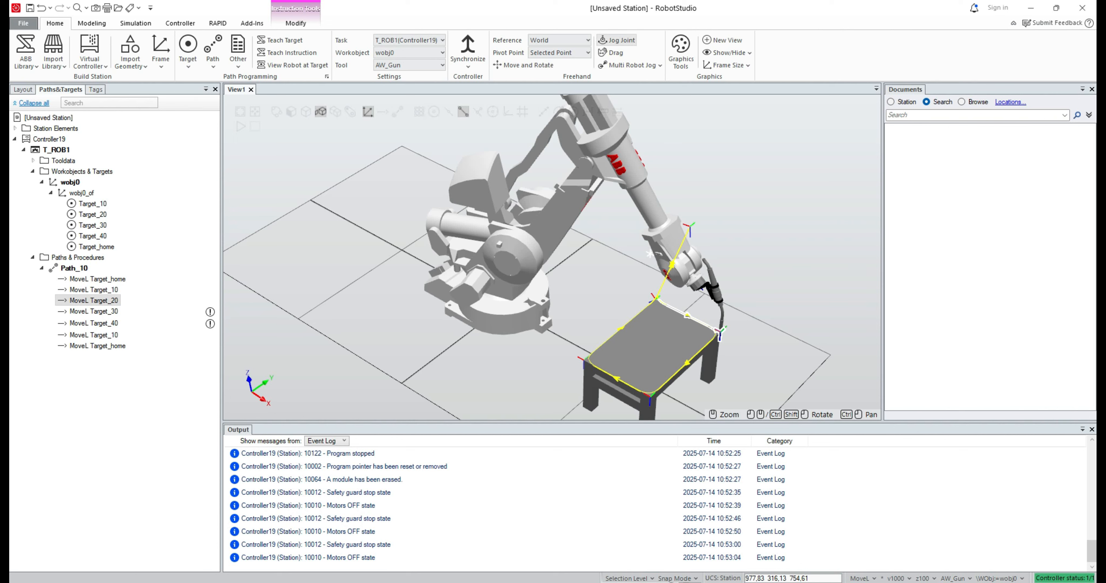
{"action": "left_click", "coordinate": [523, 65]}
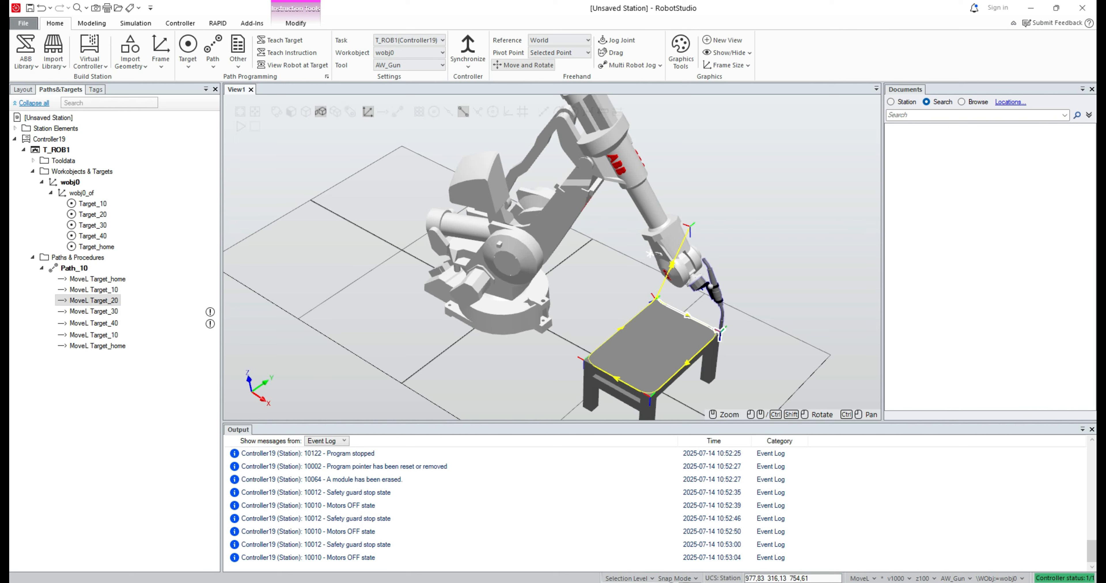
{"action": "left_click", "coordinate": [711, 286]}
{"action": "left_click_drag", "start_coordinate": [759, 318], "coordinate": [770, 347]}
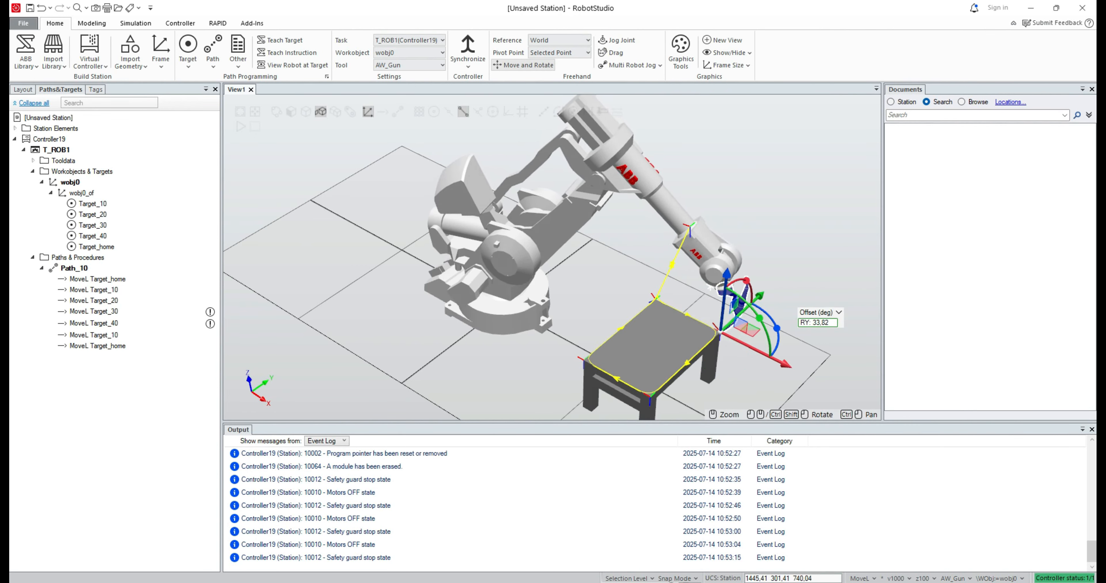
{"action": "left_click", "coordinate": [94, 312]}
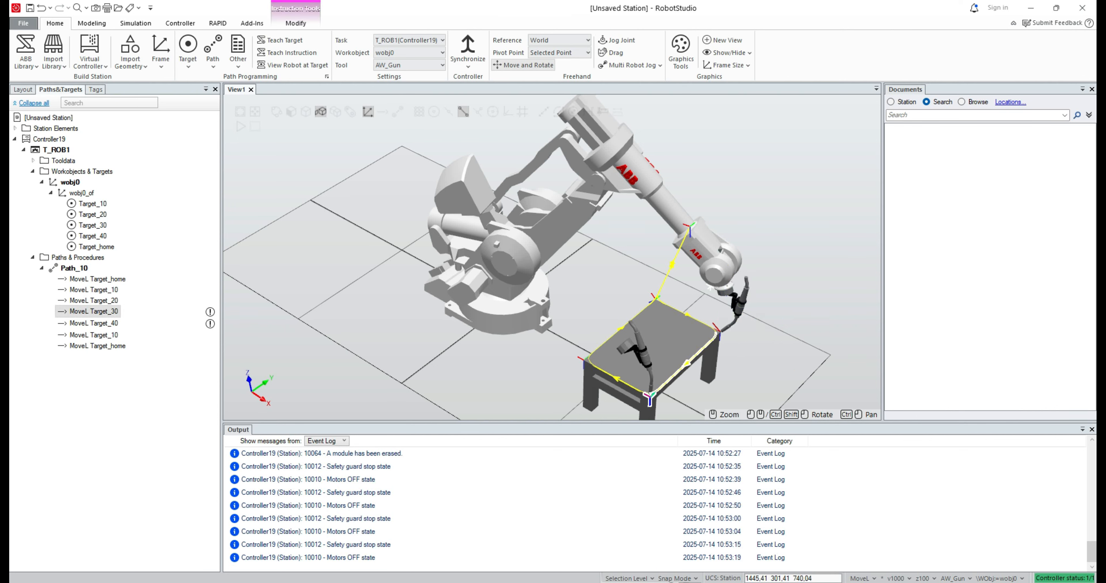
{"action": "right_click", "coordinate": [113, 313]}
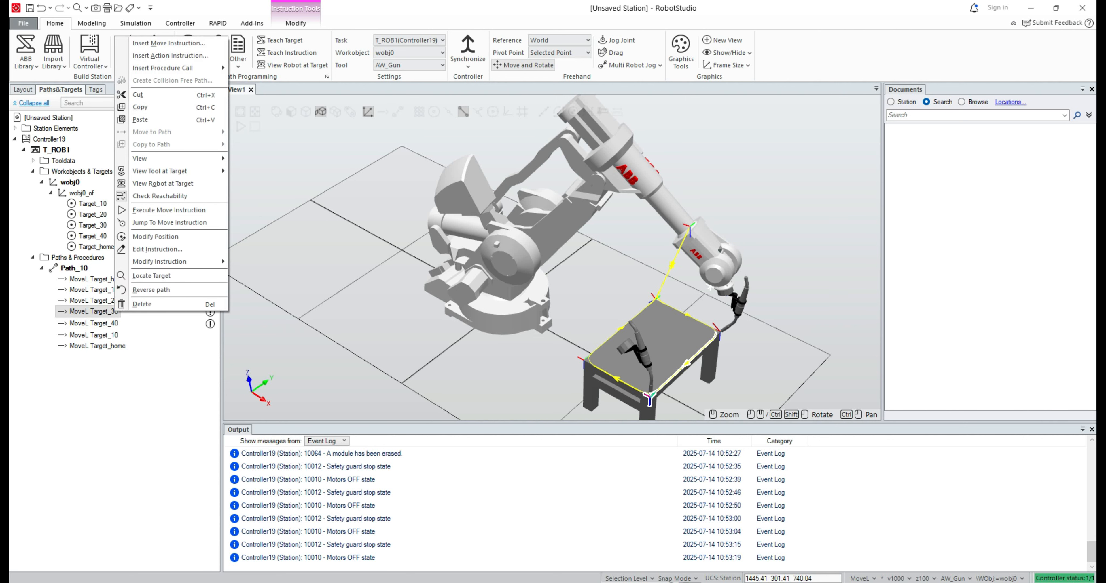
{"action": "left_click", "coordinate": [163, 222]}
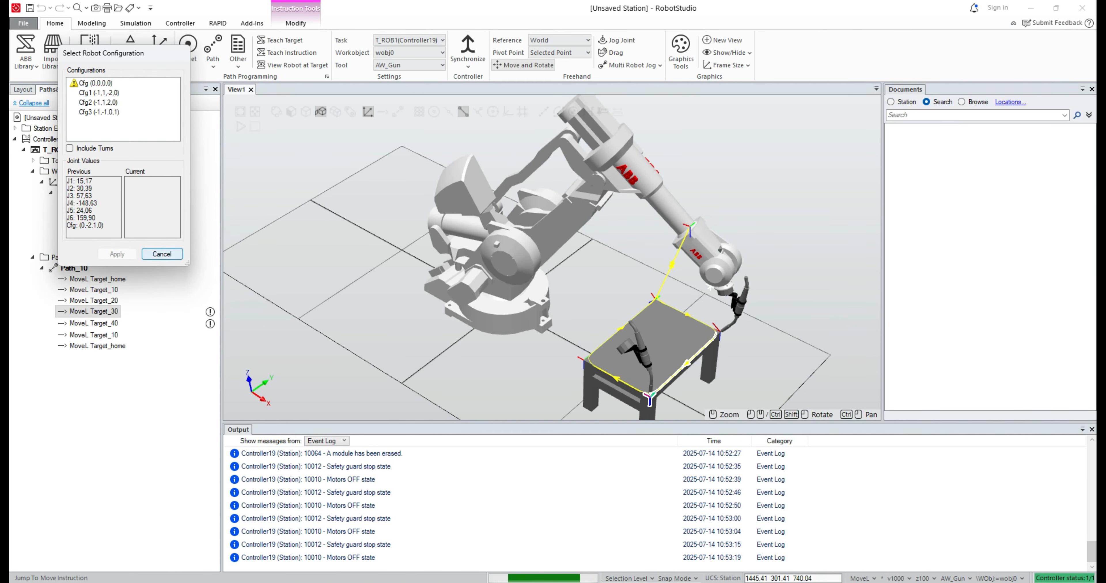
{"action": "left_click", "coordinate": [161, 254]}
Modify the MoveL Target_20 position to match the robot's tilted gun pose
{"action": "left_click", "coordinate": [94, 301]}
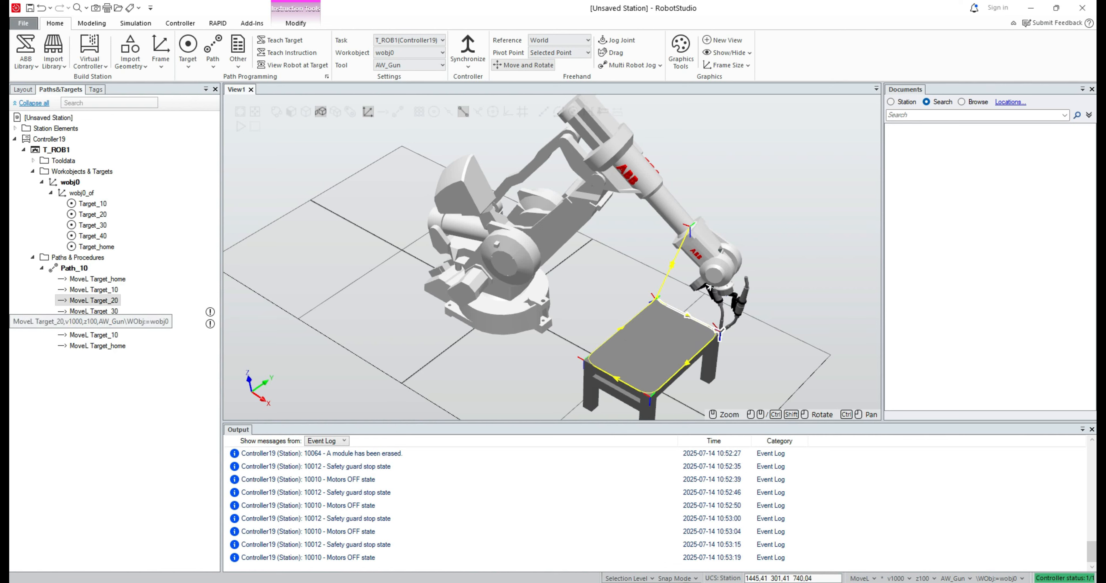
{"action": "right_click", "coordinate": [109, 301]}
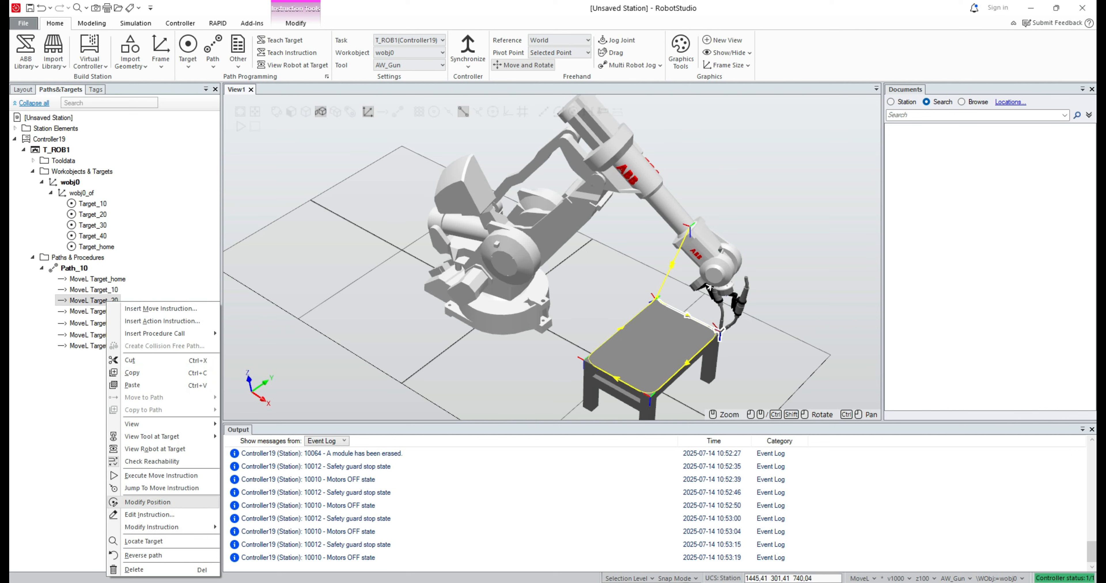
{"action": "left_click", "coordinate": [163, 502]}
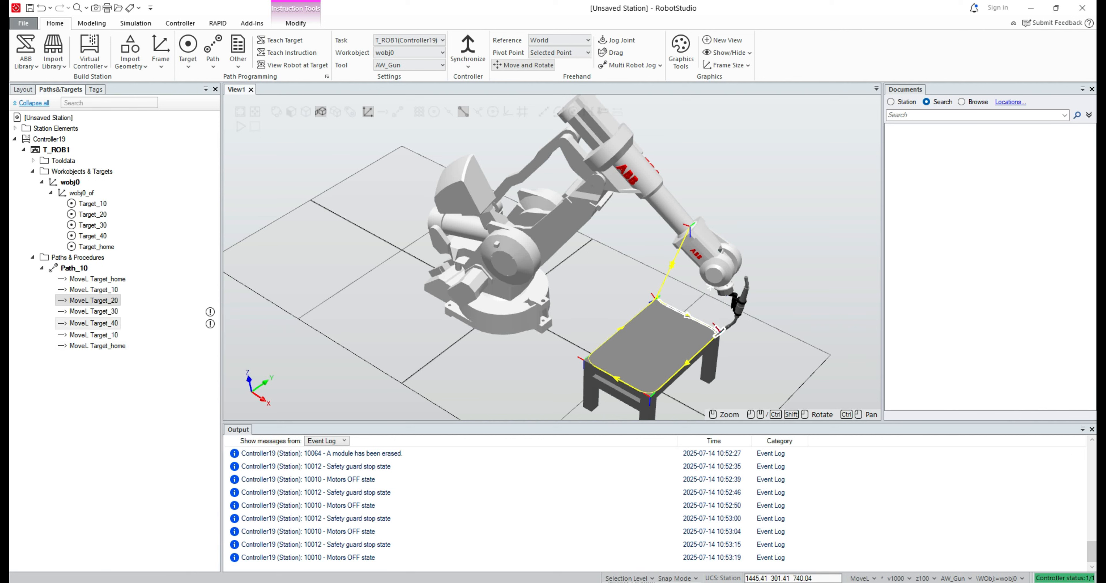
Try to jump the robot to the MoveL Target_30 instruction from the updated Target_20 pose
{"action": "left_click", "coordinate": [108, 311]}
{"action": "right_click", "coordinate": [99, 313]}
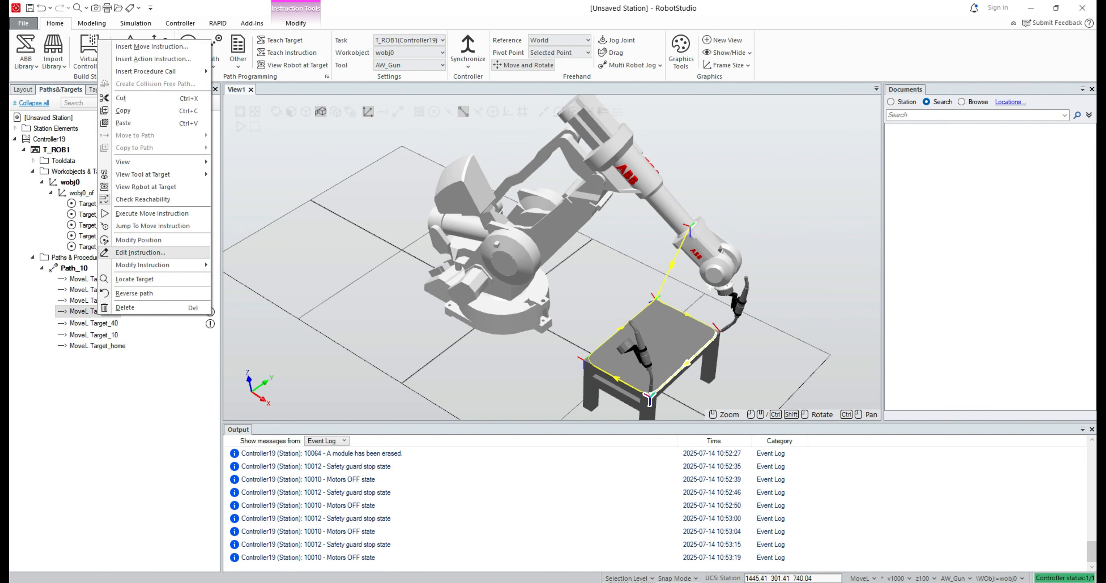
{"action": "left_click", "coordinate": [152, 226]}
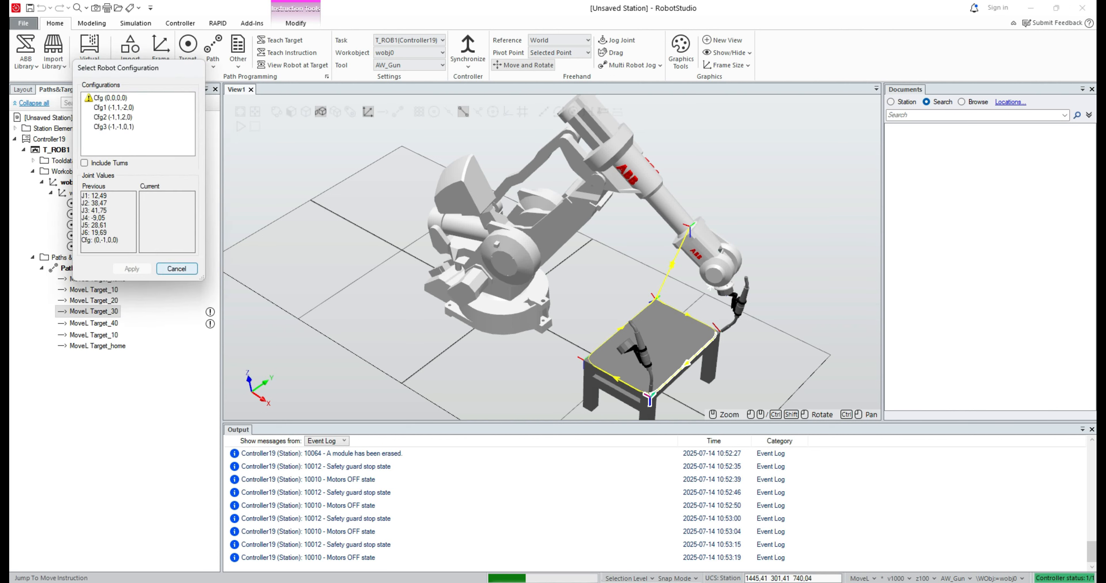
{"action": "left_click", "coordinate": [177, 268]}
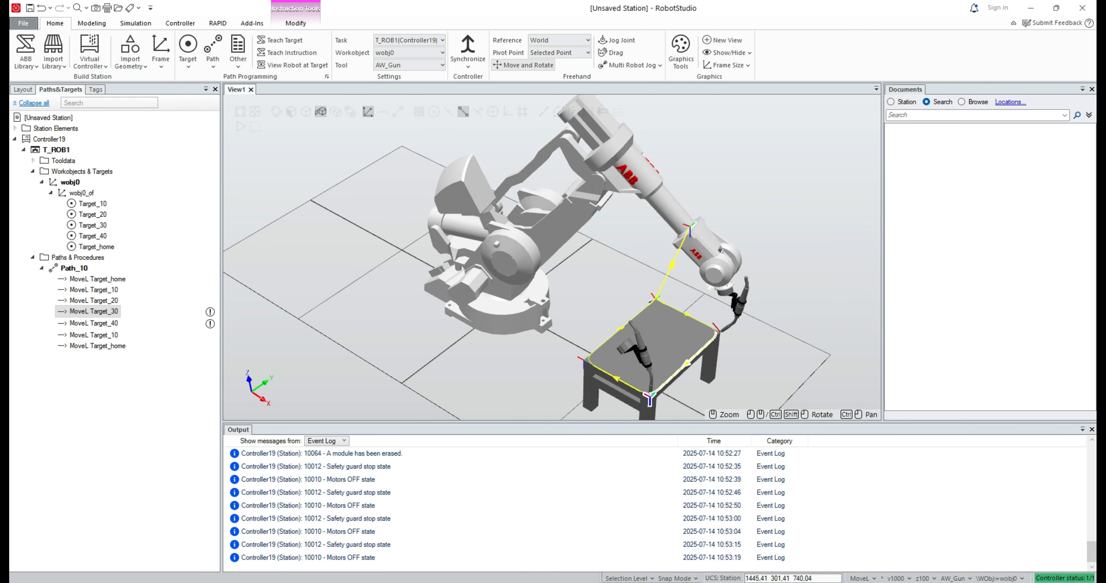
Jump the robot to MoveL Target_10 and on to MoveL Target_20 to check both tilted gun poses at the table
{"action": "left_click_drag", "start_coordinate": [623, 326], "coordinate": [488, 279], "text": "ctrl+shift"}
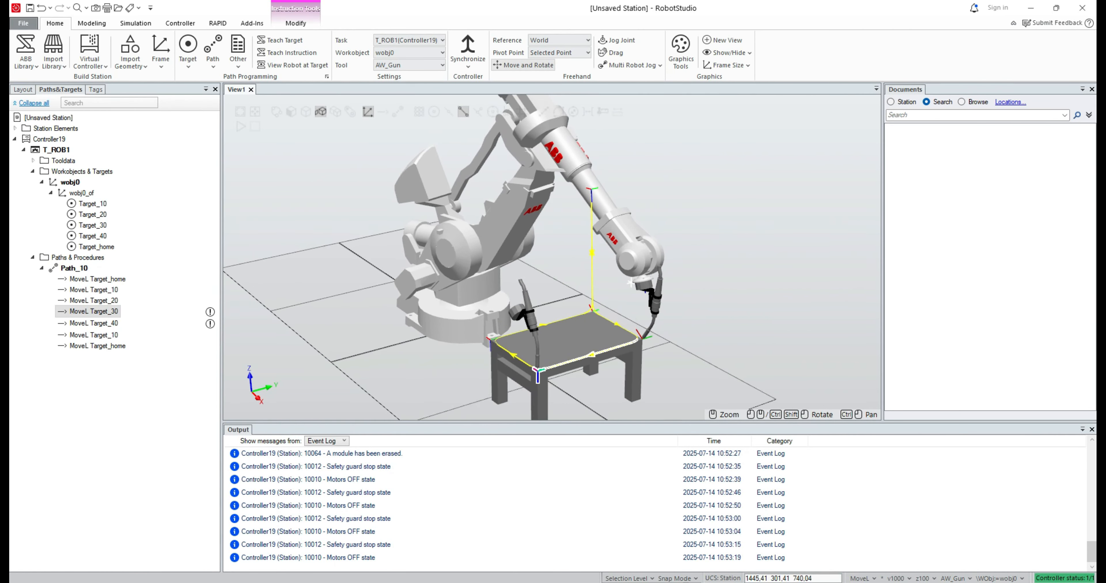
{"action": "scroll", "coordinate": [640, 331], "scroll_direction": "up", "scroll_amount": 1}
{"action": "left_click", "coordinate": [94, 301]}
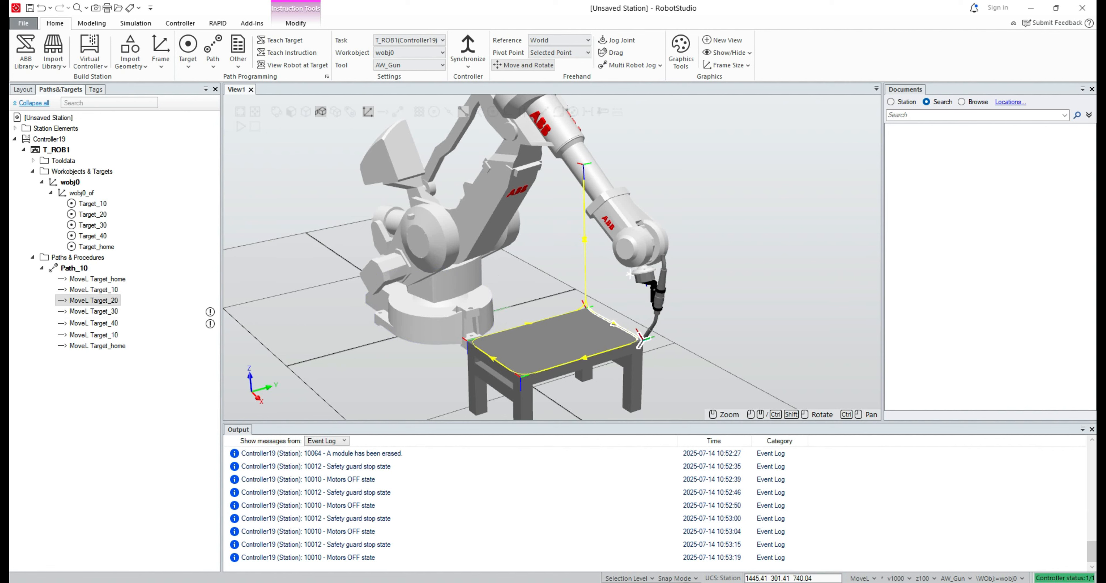
{"action": "right_click", "coordinate": [108, 291]}
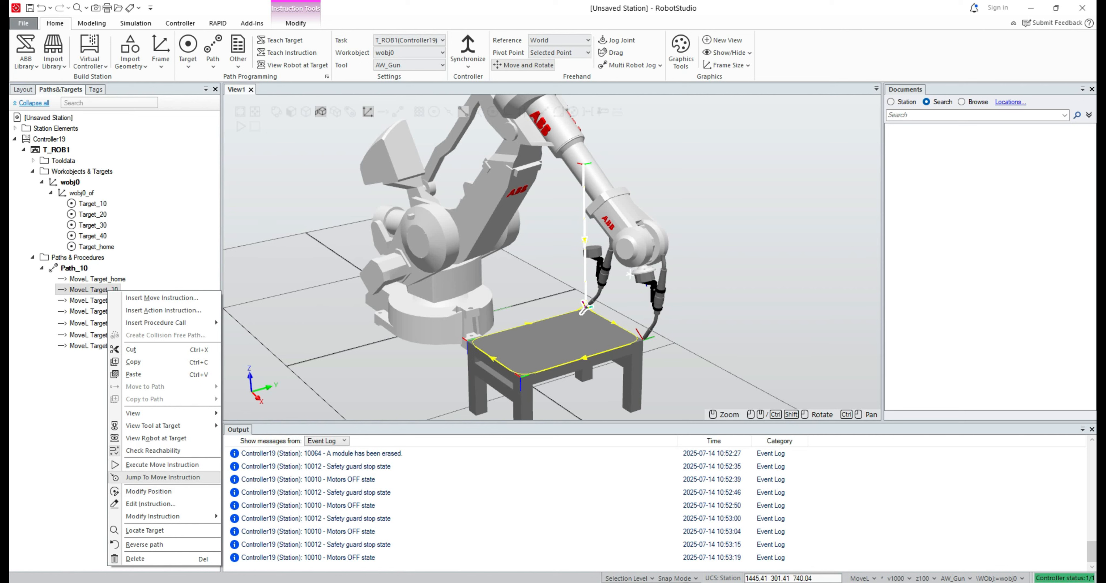
{"action": "left_click", "coordinate": [162, 478]}
{"action": "left_click", "coordinate": [94, 300]}
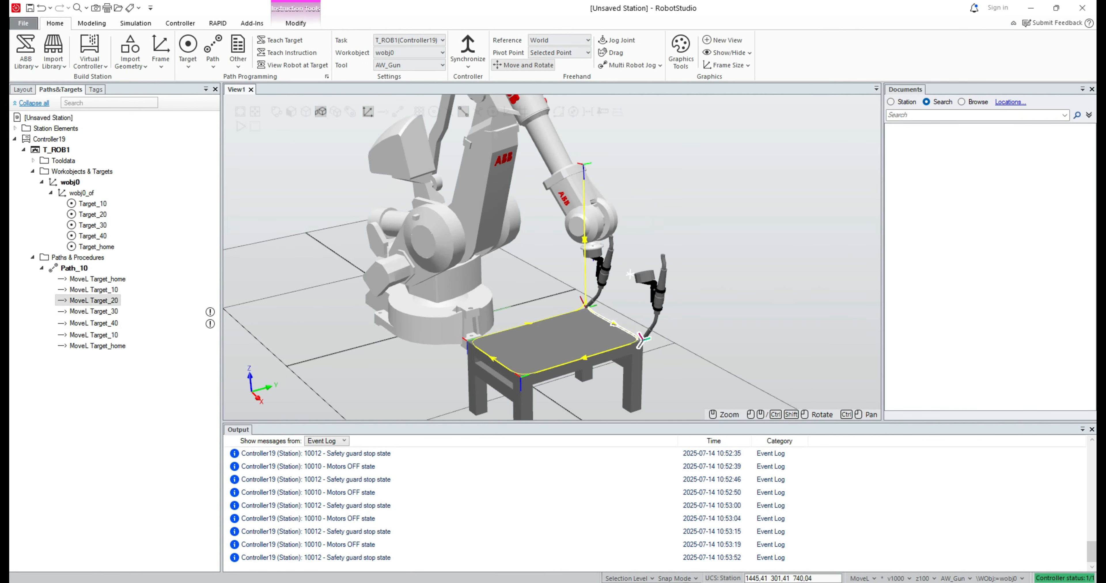
{"action": "right_click", "coordinate": [110, 300]}
{"action": "left_click", "coordinate": [163, 477]}
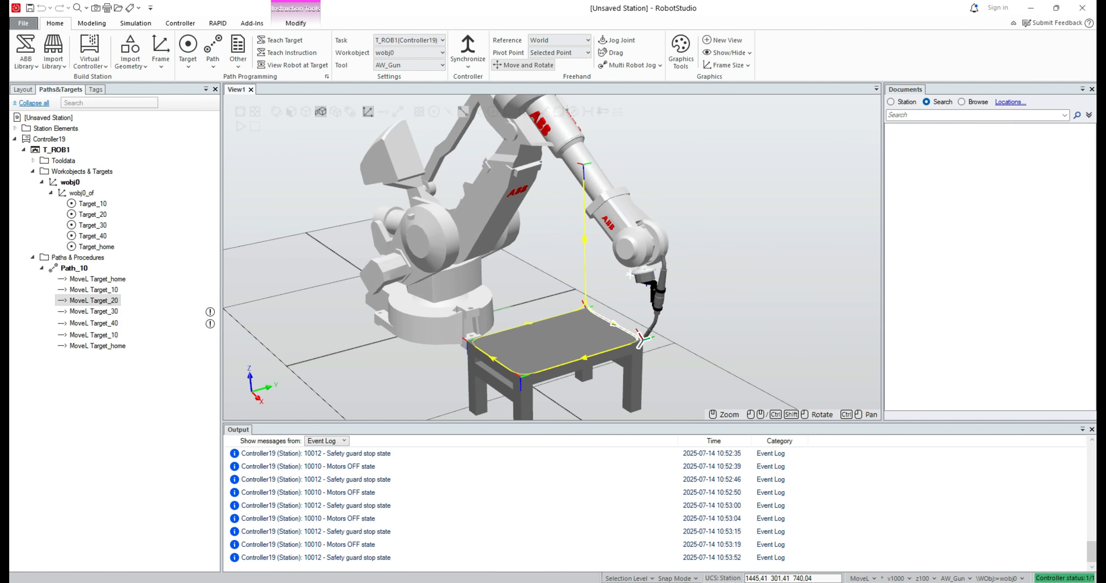
Retry jumping the robot to the MoveL Target_30 instruction
{"action": "right_click", "coordinate": [107, 311]}
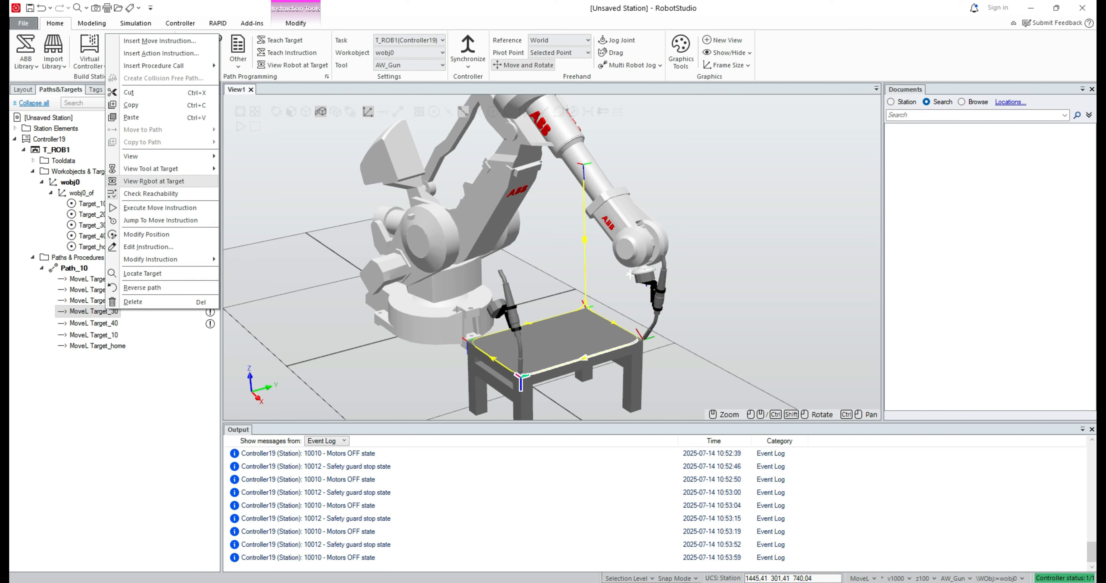
{"action": "left_click", "coordinate": [160, 220]}
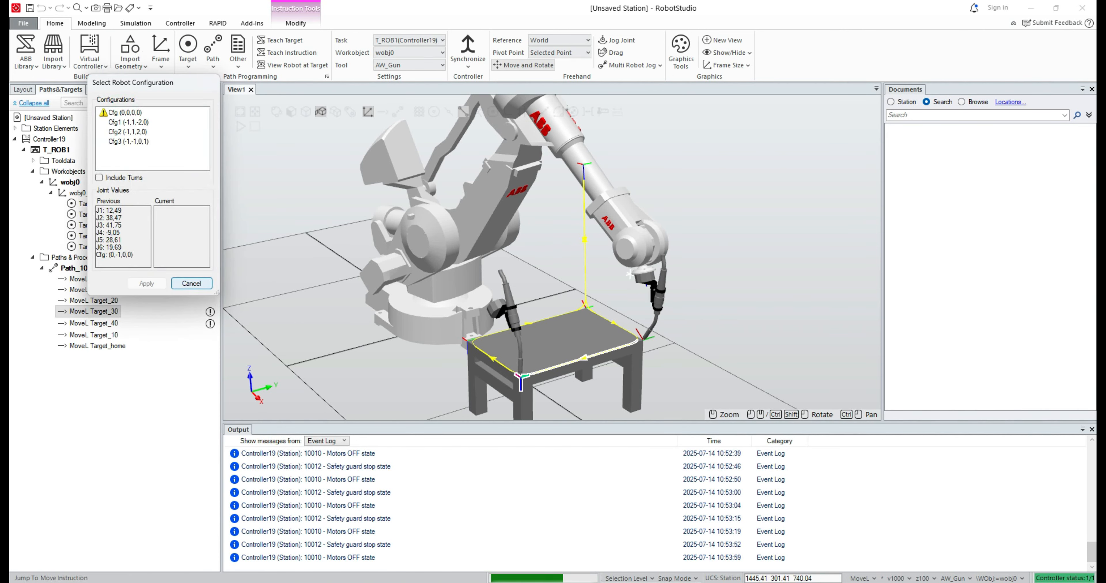
{"action": "left_click", "coordinate": [191, 283]}
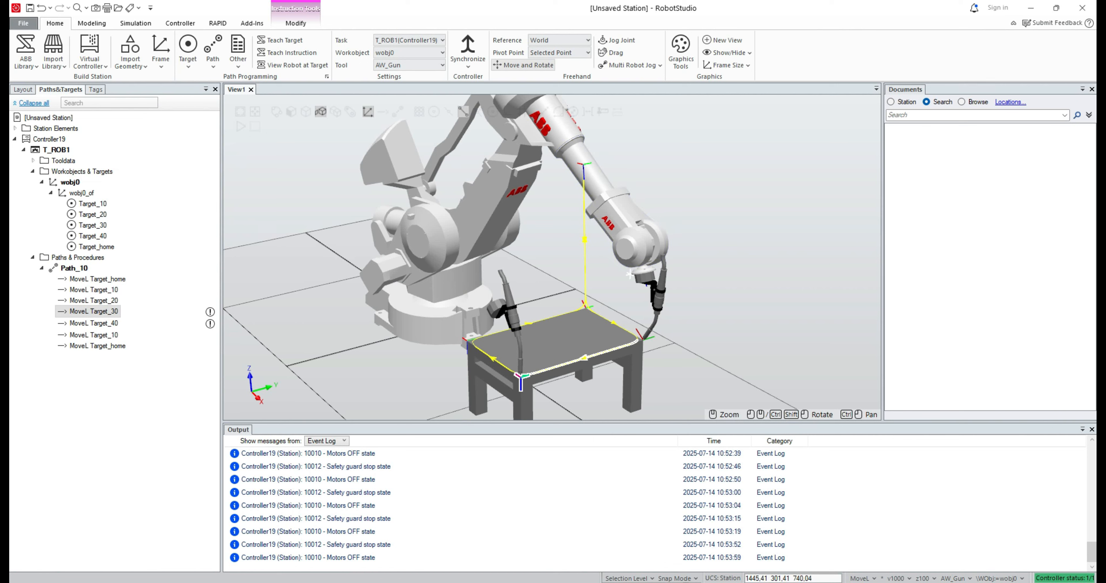
Tilt the gun about 23° around the Y axis at Target_20 and modify the MoveL Target_20 position to that pose
{"action": "left_click", "coordinate": [93, 300]}
{"action": "right_click", "coordinate": [116, 301]}
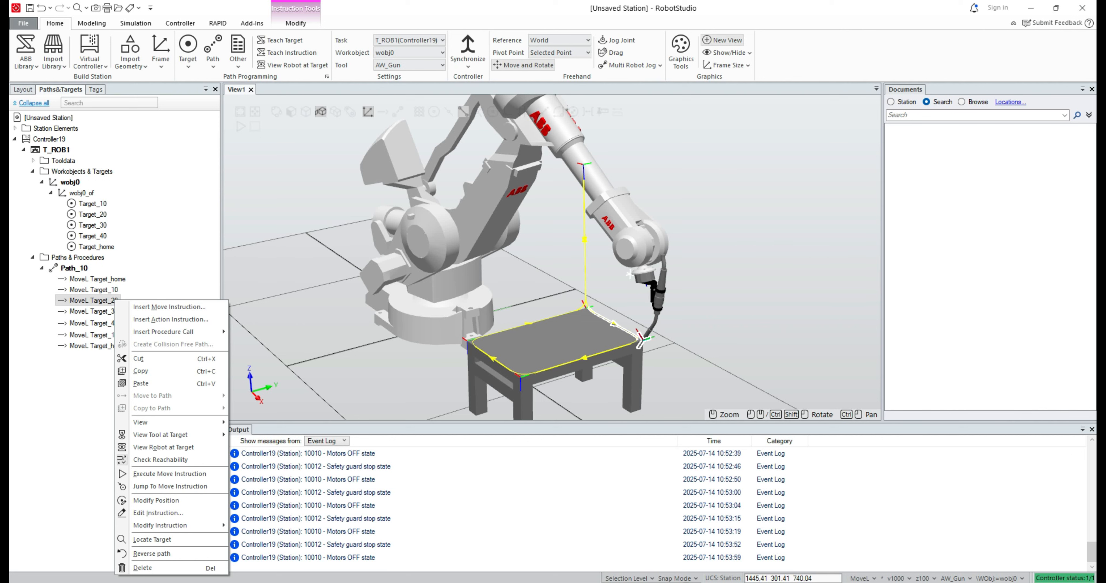
{"action": "left_click", "coordinate": [617, 40]}
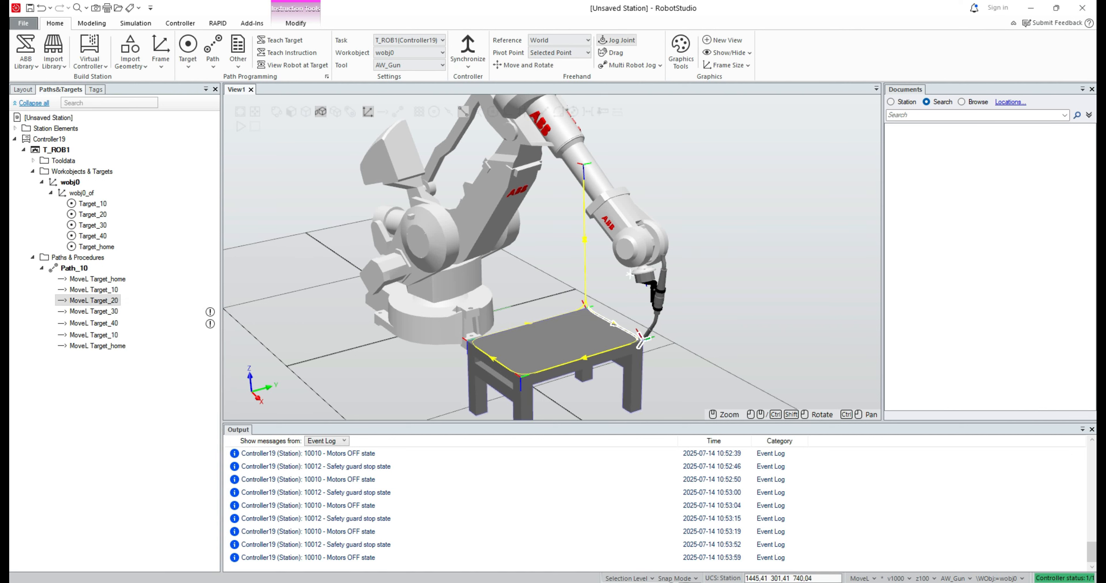
{"action": "left_click", "coordinate": [662, 298]}
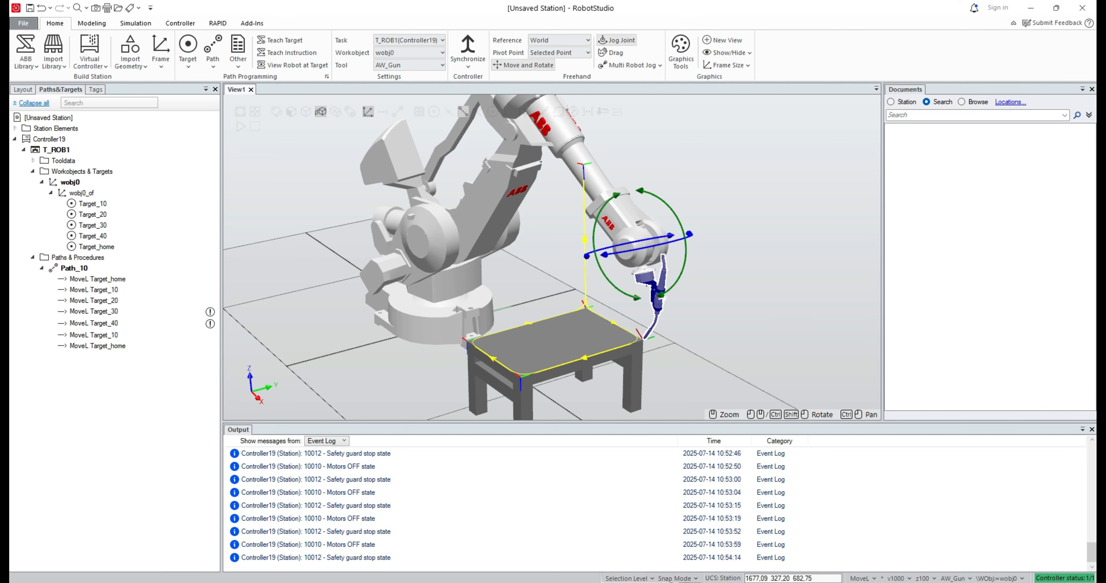
{"action": "left_click", "coordinate": [525, 65]}
{"action": "left_click_drag", "start_coordinate": [670, 316], "coordinate": [679, 341]}
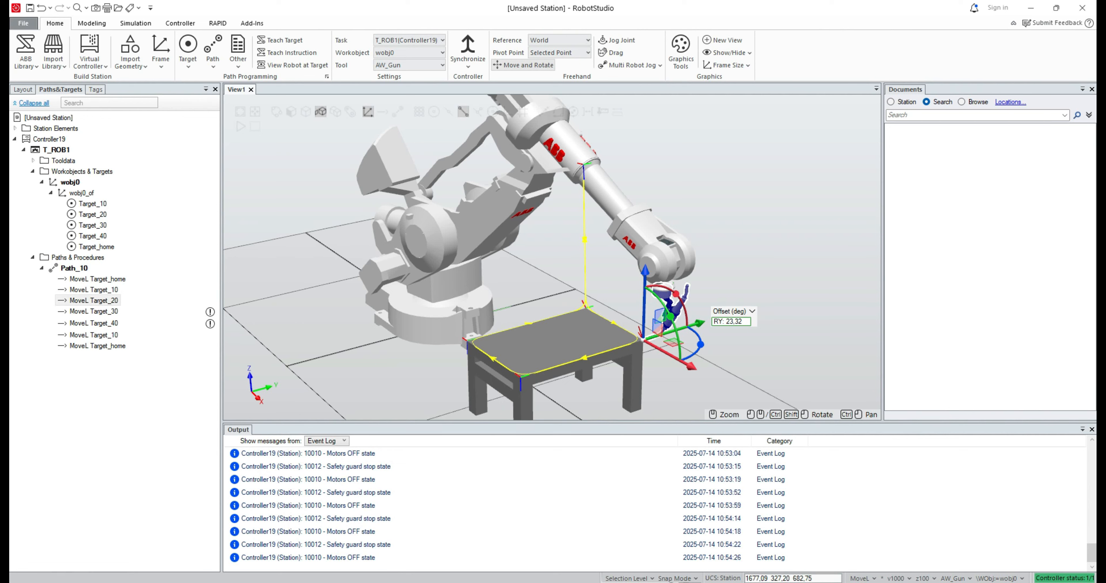
{"action": "right_click", "coordinate": [107, 300]}
{"action": "left_click", "coordinate": [148, 501]}
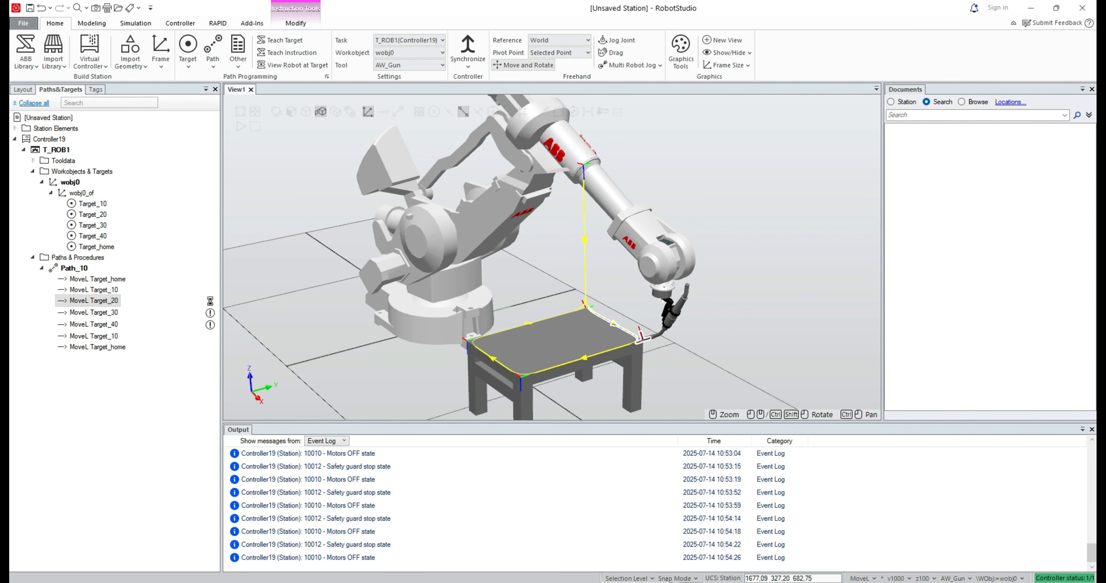
Try to jump the robot to MoveL Target_30 from the newly tilted Target_20 pose
{"action": "left_click", "coordinate": [98, 312]}
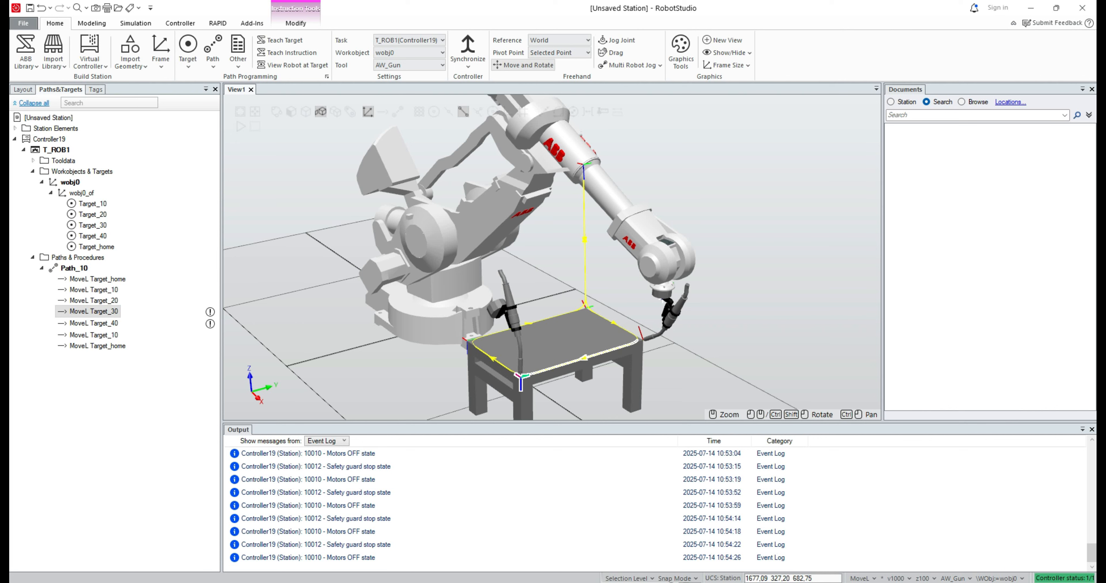
{"action": "right_click", "coordinate": [98, 312]}
{"action": "left_click", "coordinate": [152, 221]}
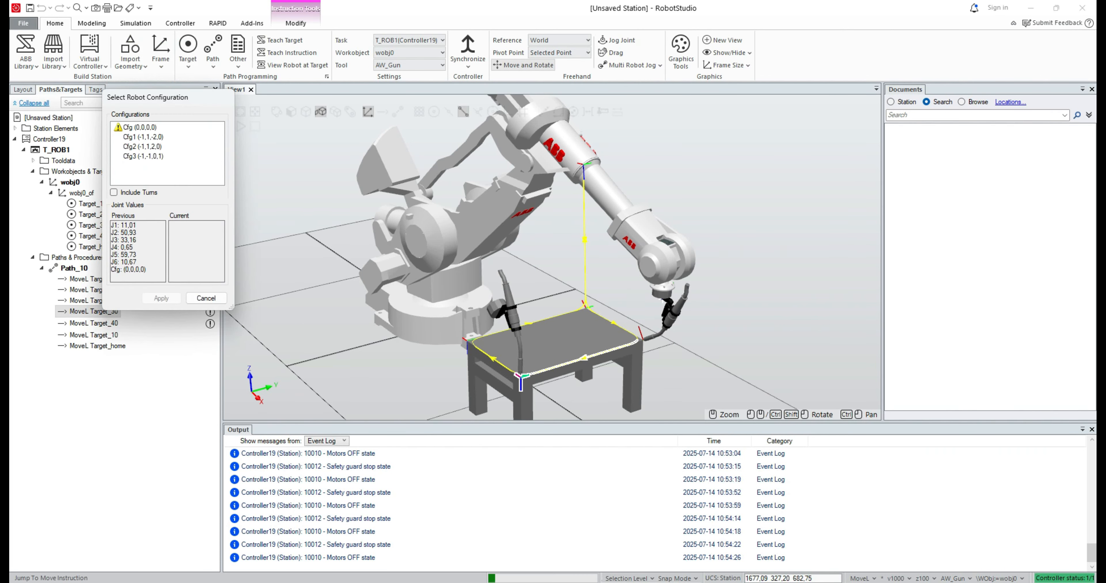
{"action": "left_click", "coordinate": [205, 299]}
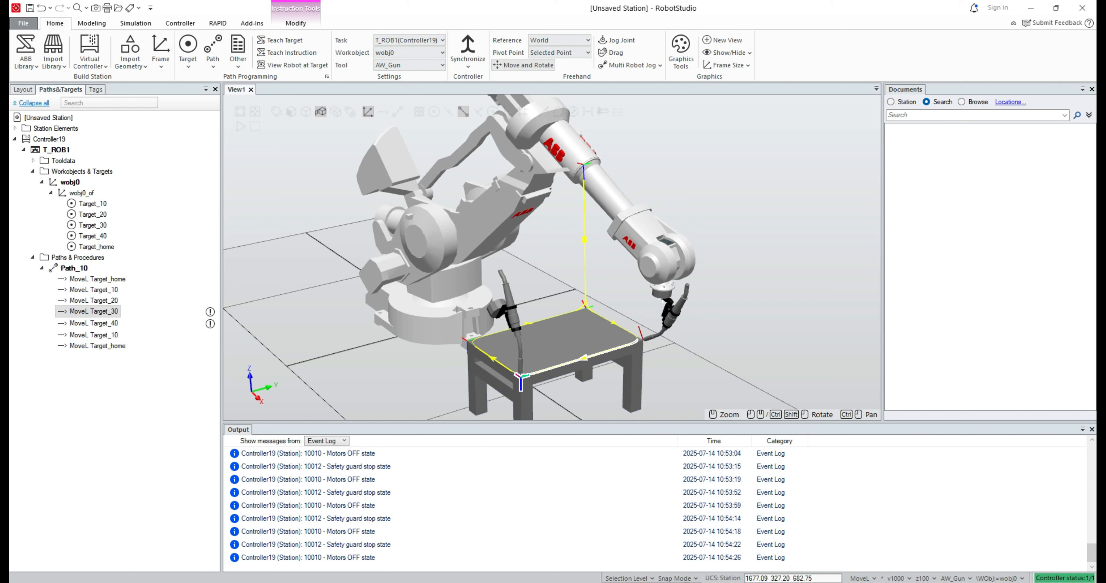
{"action": "right_click", "coordinate": [98, 312]}
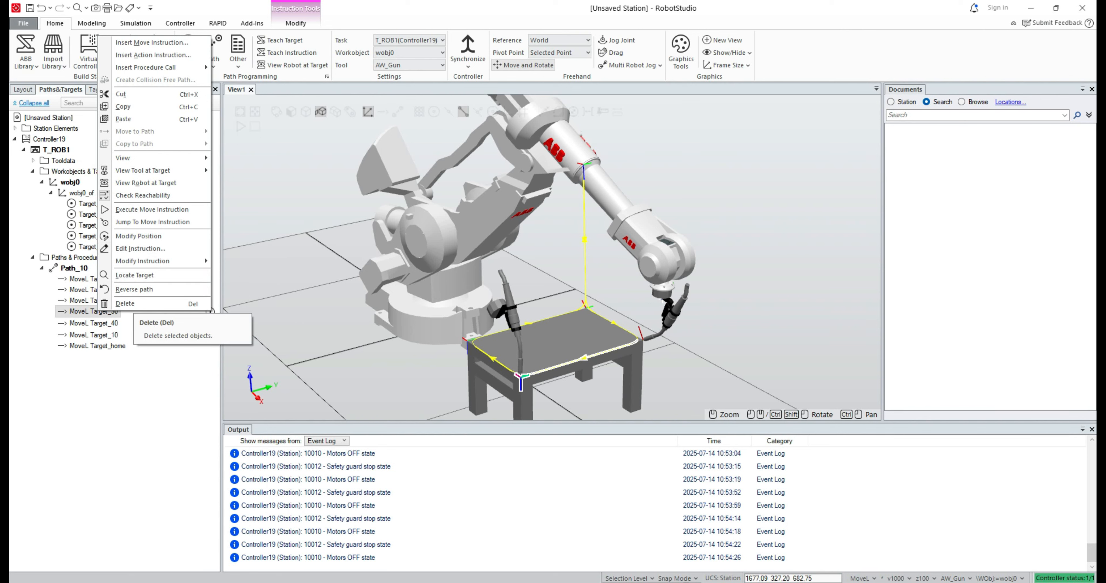
{"action": "left_click", "coordinate": [134, 304]}
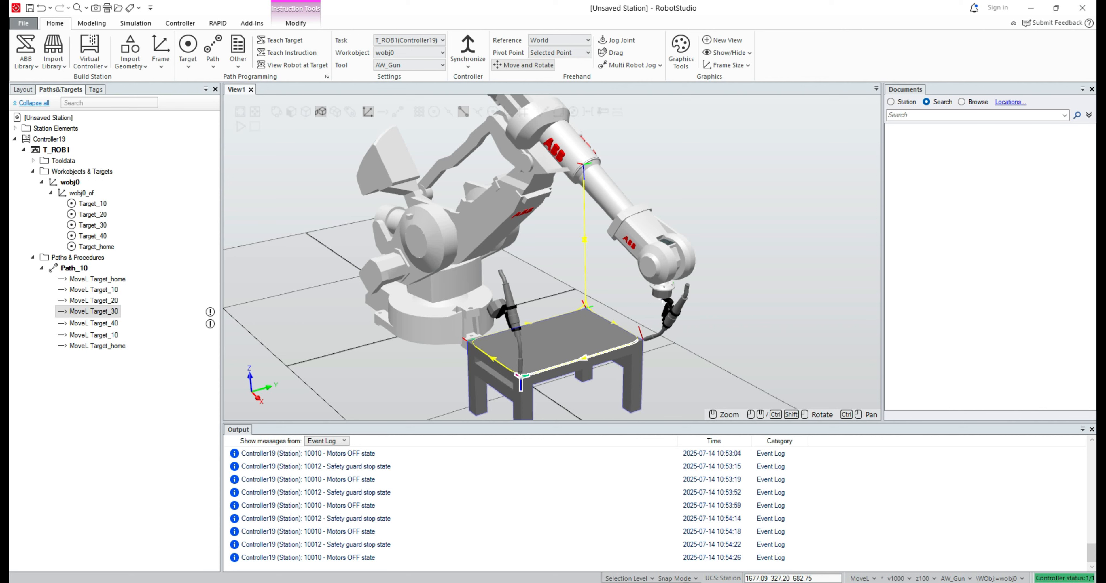
{"action": "right_click", "coordinate": [109, 312]}
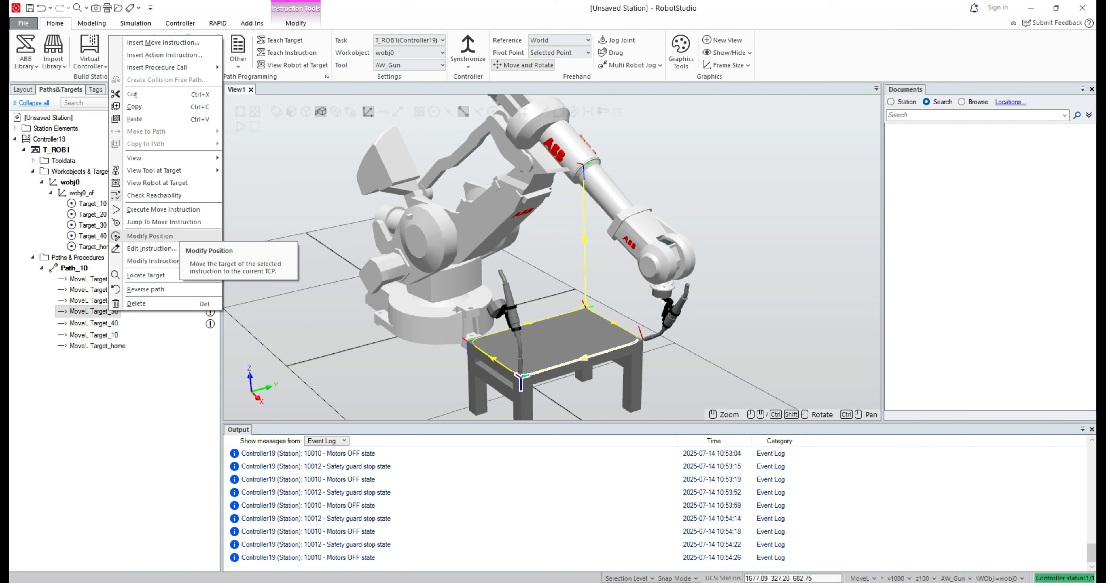
Tilt the gun about -28° around the Y axis at Target_20 and update the MoveL Target_20 position to match
{"action": "left_click", "coordinate": [88, 301]}
{"action": "left_click", "coordinate": [88, 301]}
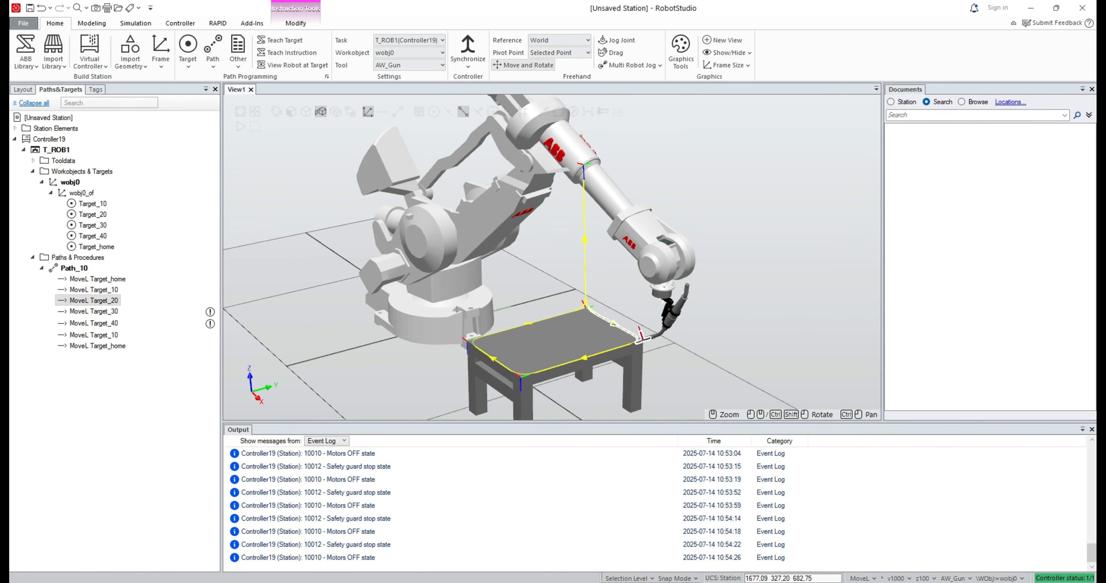
{"action": "right_click", "coordinate": [117, 301]}
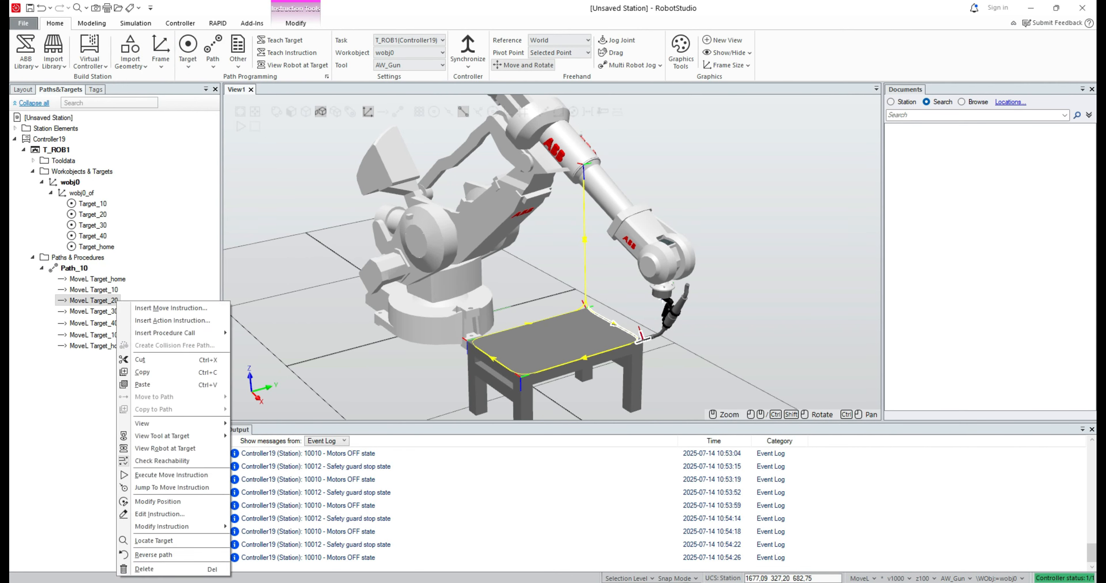
{"action": "left_click", "coordinate": [616, 40]}
{"action": "scroll", "coordinate": [662, 301], "scroll_direction": "down", "scroll_amount": 1}
{"action": "left_click", "coordinate": [670, 322]}
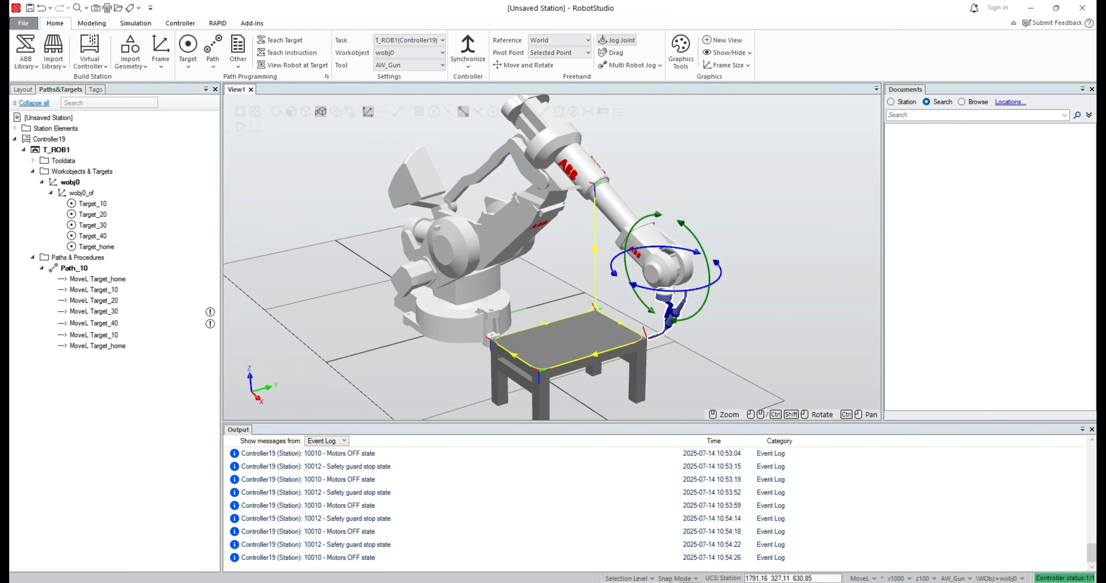
{"action": "scroll", "coordinate": [554, 141], "scroll_direction": "up", "scroll_amount": 1}
{"action": "left_click", "coordinate": [525, 66]}
{"action": "left_click_drag", "start_coordinate": [706, 363], "coordinate": [700, 347]}
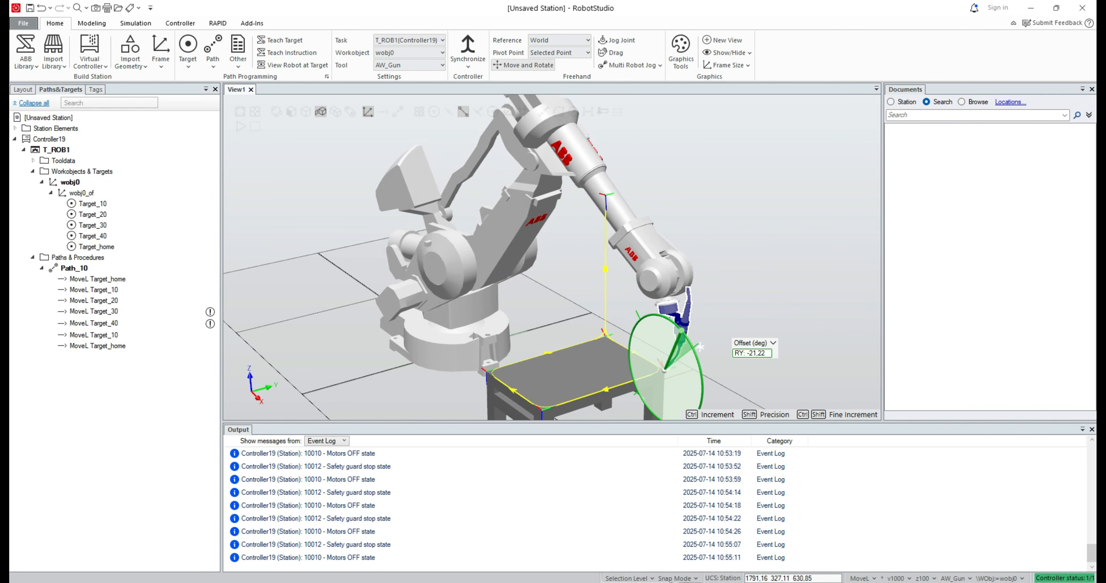
{"action": "left_click_drag", "start_coordinate": [700, 347], "coordinate": [700, 346]}
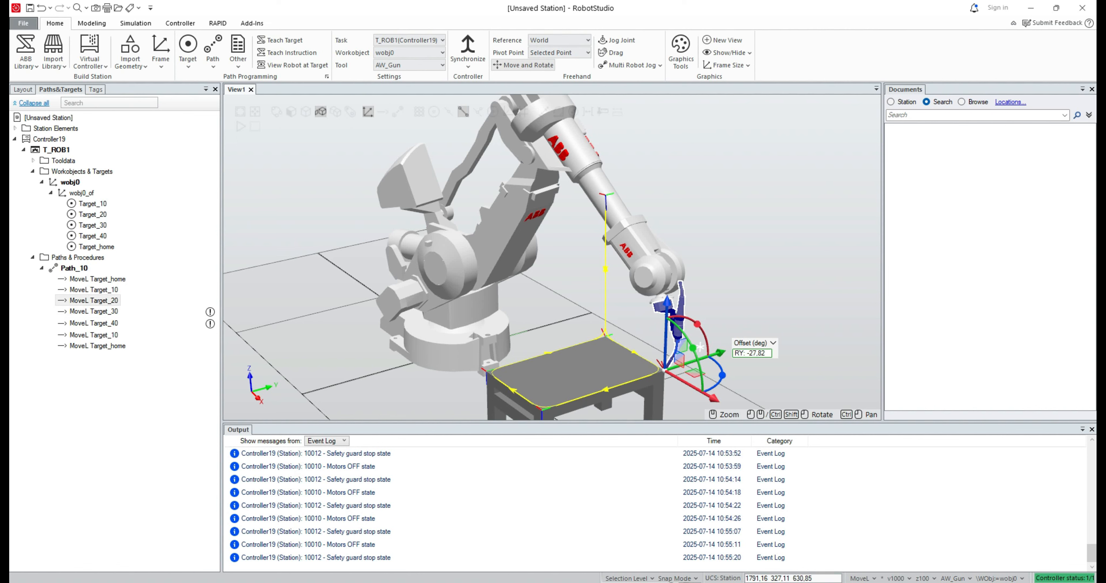
{"action": "right_click", "coordinate": [106, 300]}
{"action": "left_click", "coordinate": [147, 502]}
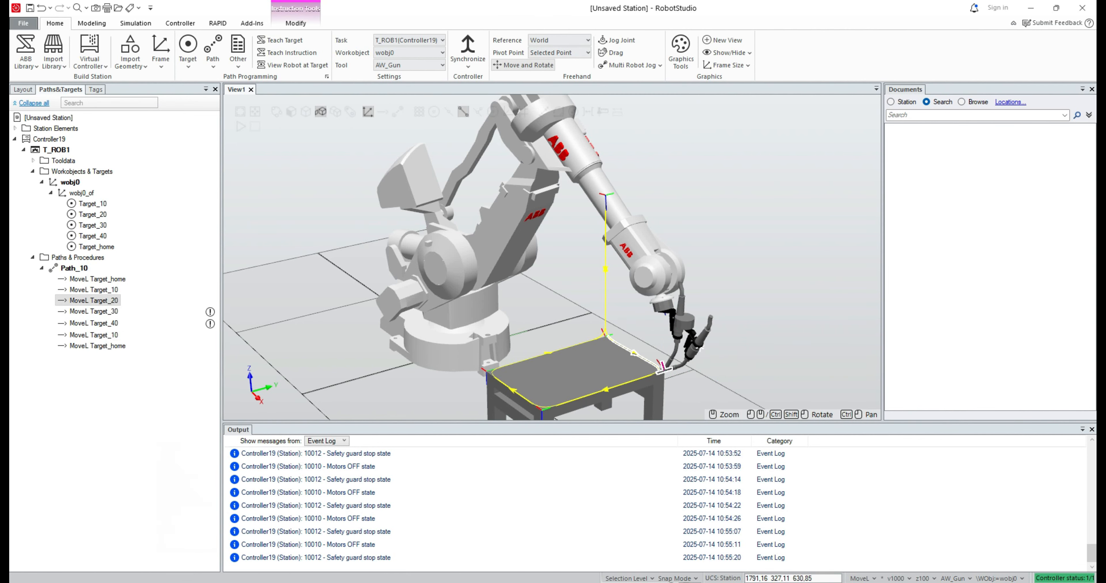
Jump the robot to MoveL Target_30 using the configuration Cfg1 (-1,1,-2,0)
{"action": "left_click", "coordinate": [94, 312]}
{"action": "right_click", "coordinate": [97, 311]}
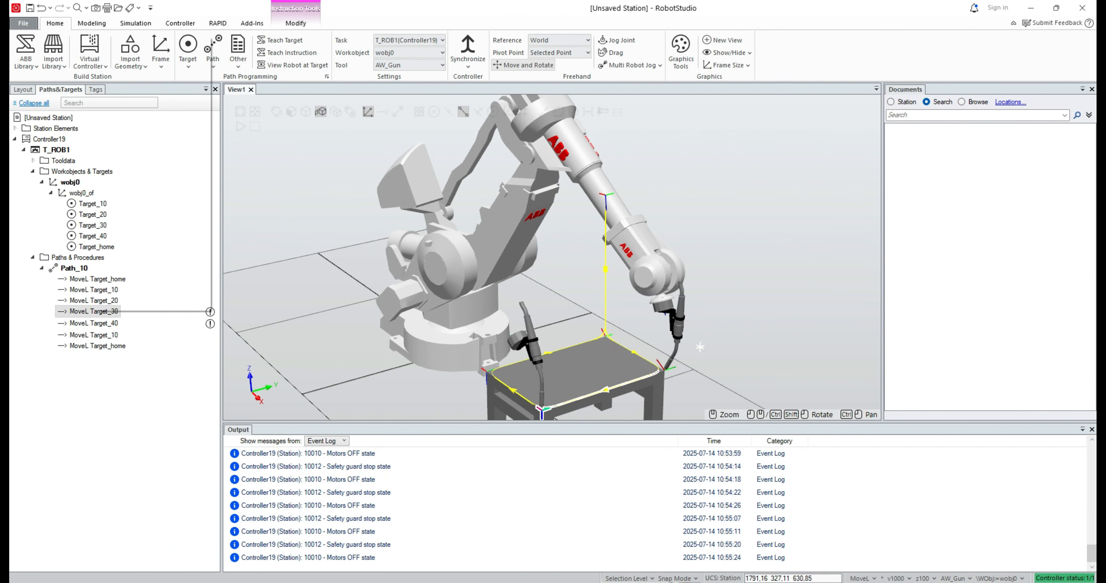
{"action": "left_click", "coordinate": [151, 221]}
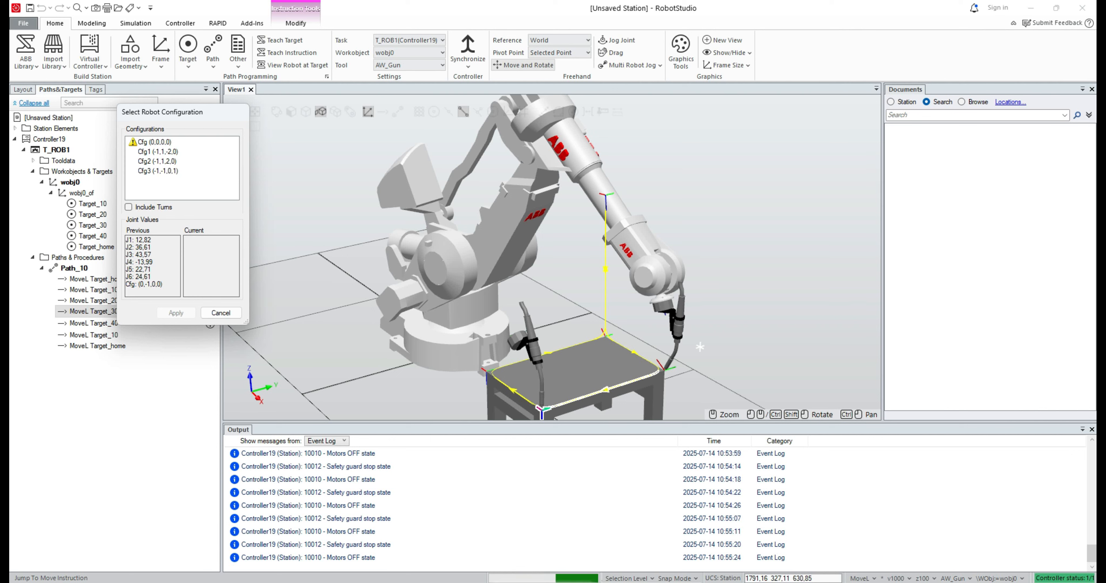
{"action": "left_click", "coordinate": [158, 152]}
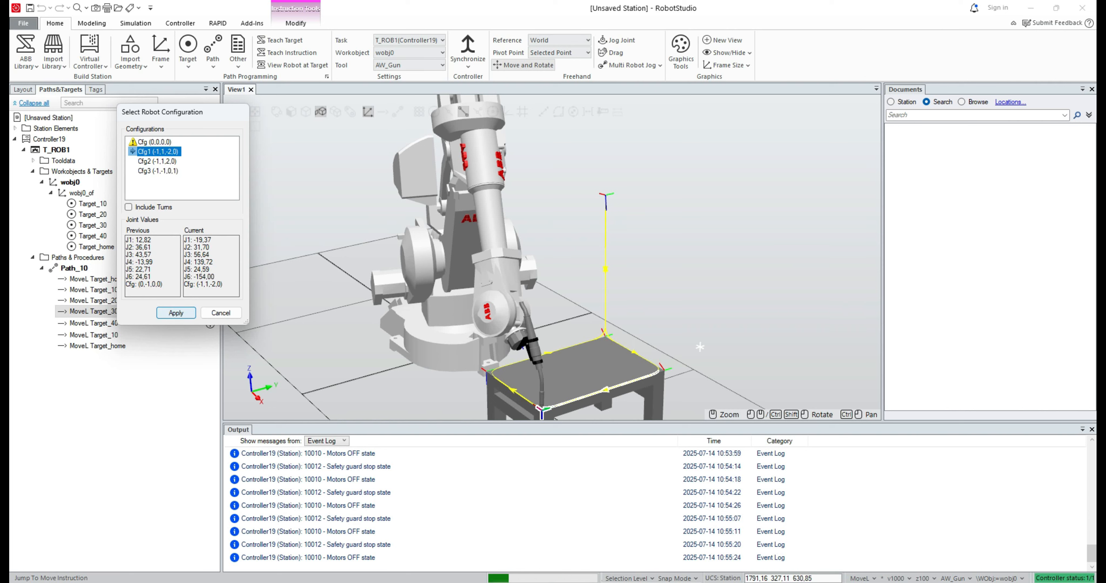
{"action": "left_click", "coordinate": [176, 313]}
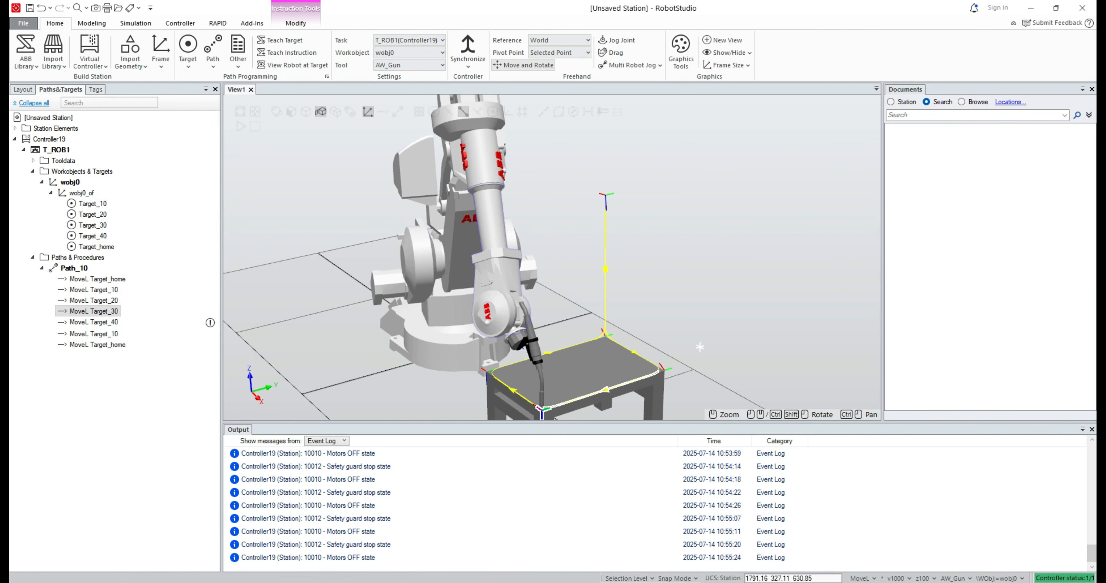
Tilt the gun around Y and turn it about -21° around Z at Target_30, then modify the MoveL Target_30 position to that pose
{"action": "scroll", "coordinate": [624, 218], "scroll_direction": "down", "scroll_amount": 1}
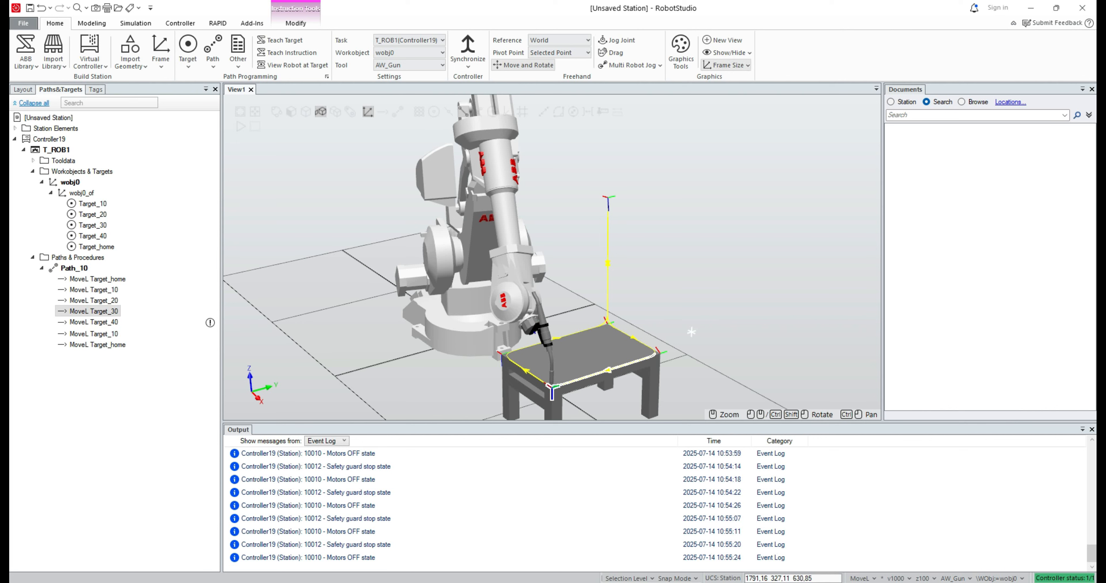
{"action": "left_click", "coordinate": [617, 40]}
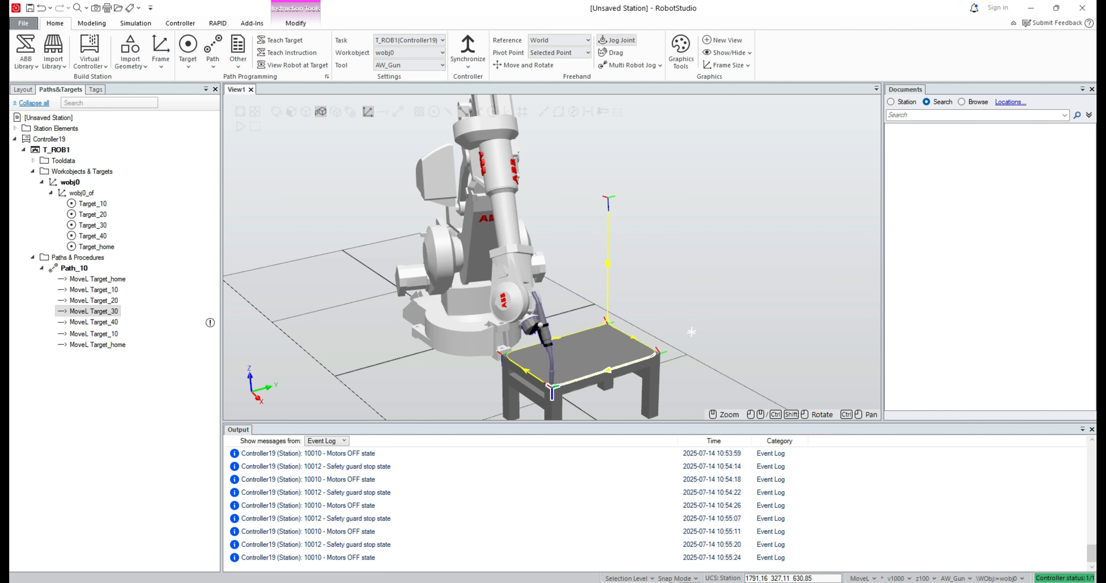
{"action": "left_click", "coordinate": [542, 328]}
{"action": "left_click", "coordinate": [523, 65]}
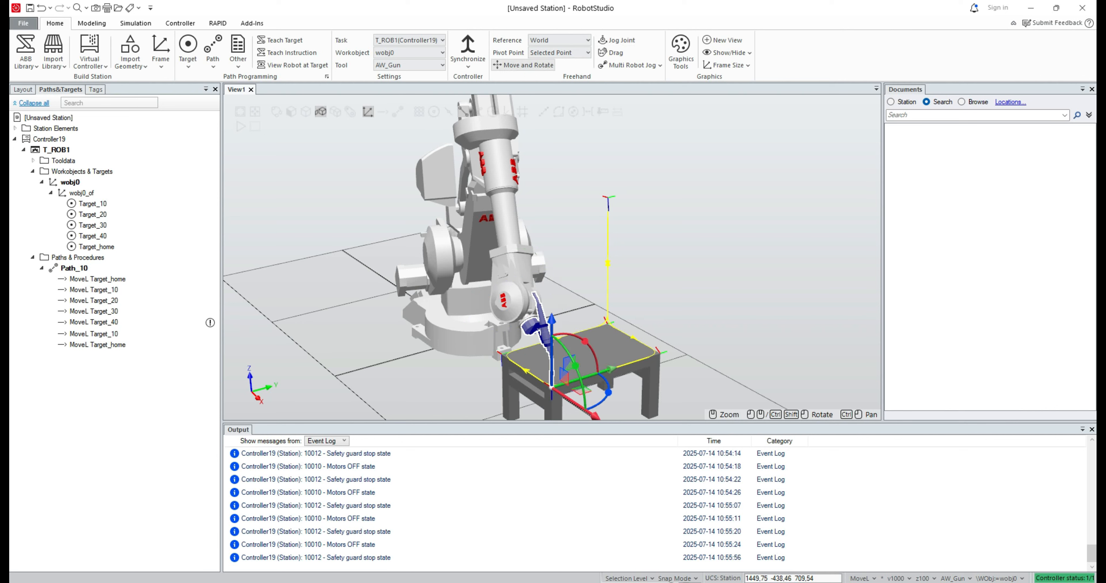
{"action": "left_click_drag", "start_coordinate": [576, 364], "coordinate": [620, 358]}
{"action": "left_click_drag", "start_coordinate": [584, 398], "coordinate": [601, 402]}
{"action": "scroll", "coordinate": [544, 396], "scroll_direction": "up", "scroll_amount": 1}
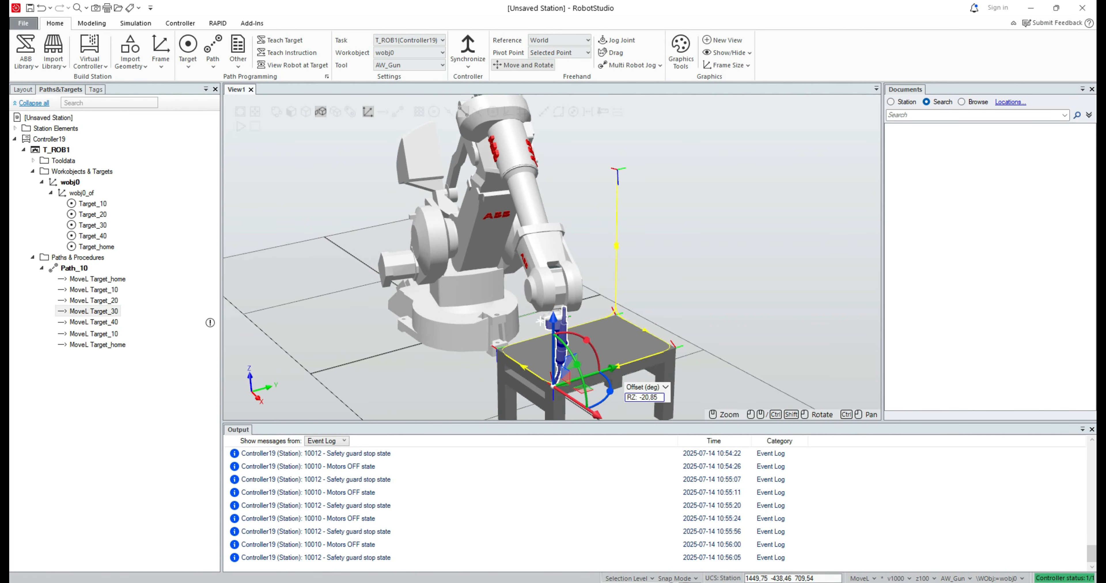
{"action": "right_click", "coordinate": [107, 312]}
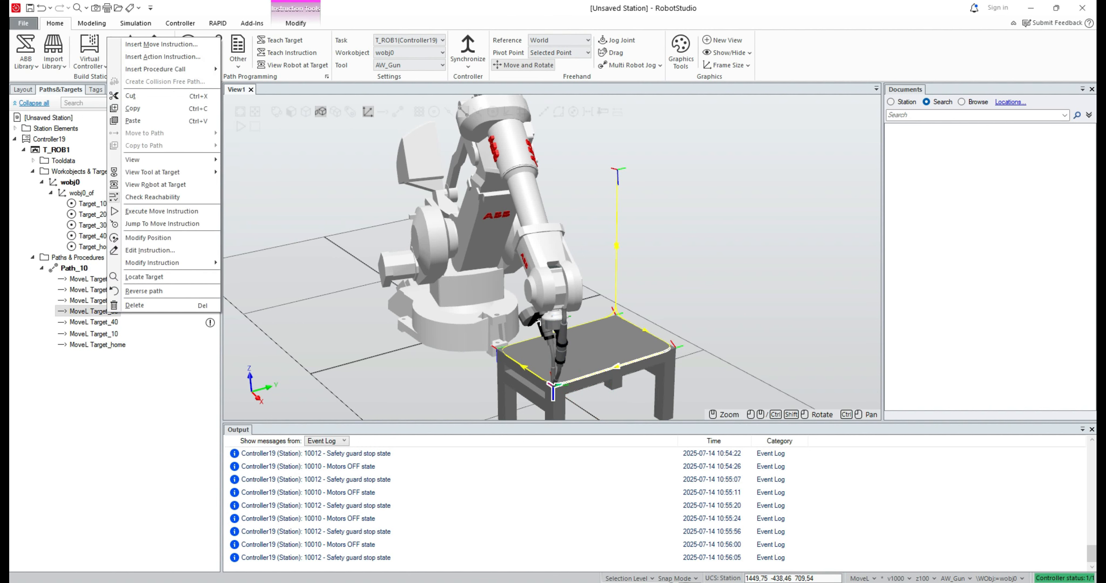
{"action": "left_click", "coordinate": [148, 239]}
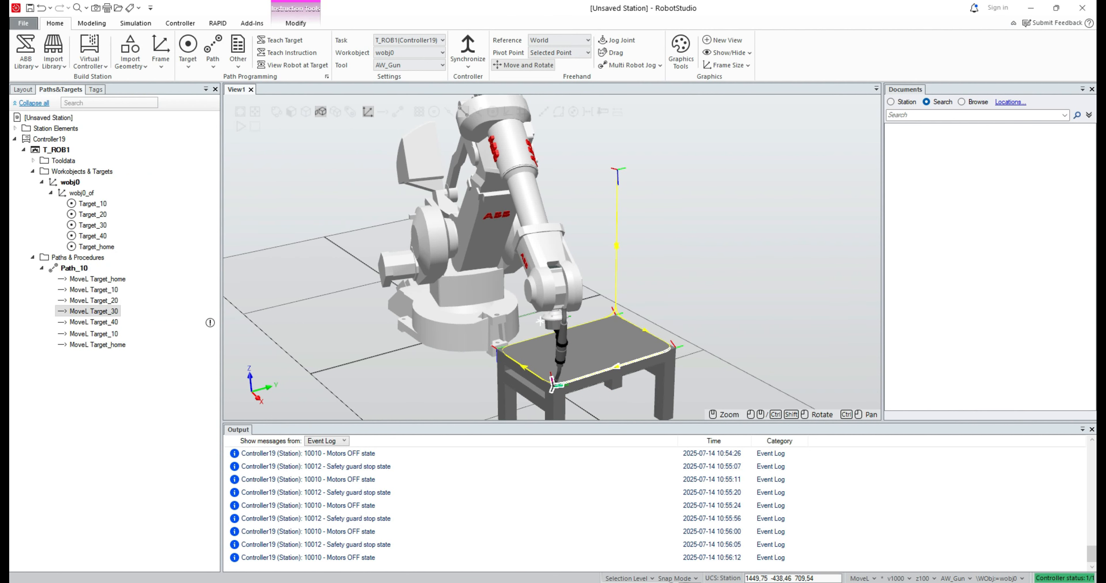
Jump the robot to MoveL Target_40 using the configuration Cfg1 (-1,1,-2,0)
{"action": "left_click", "coordinate": [101, 323]}
{"action": "right_click", "coordinate": [107, 322]}
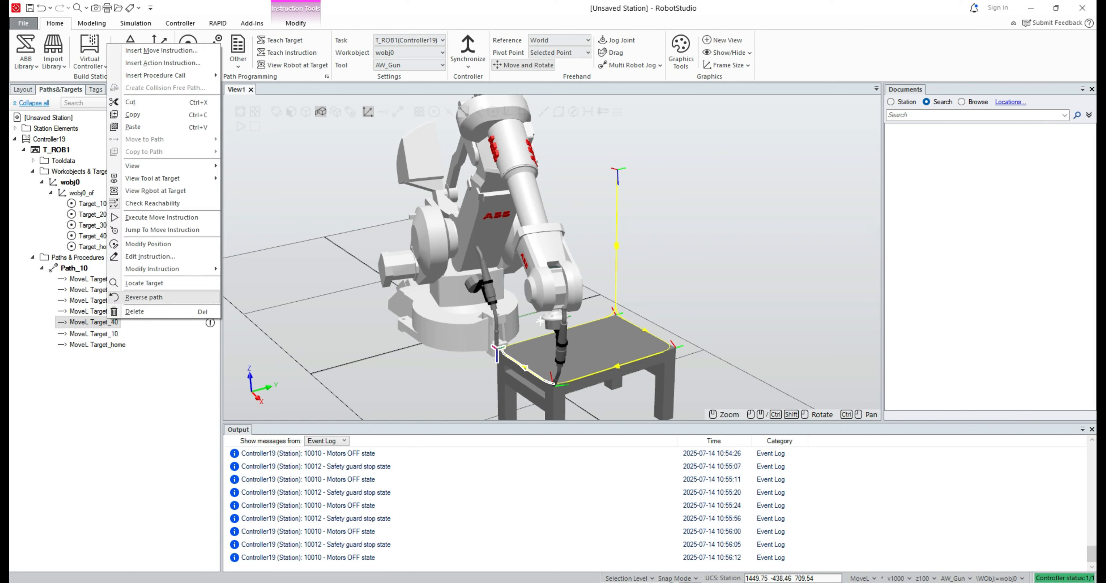
{"action": "left_click", "coordinate": [162, 230]}
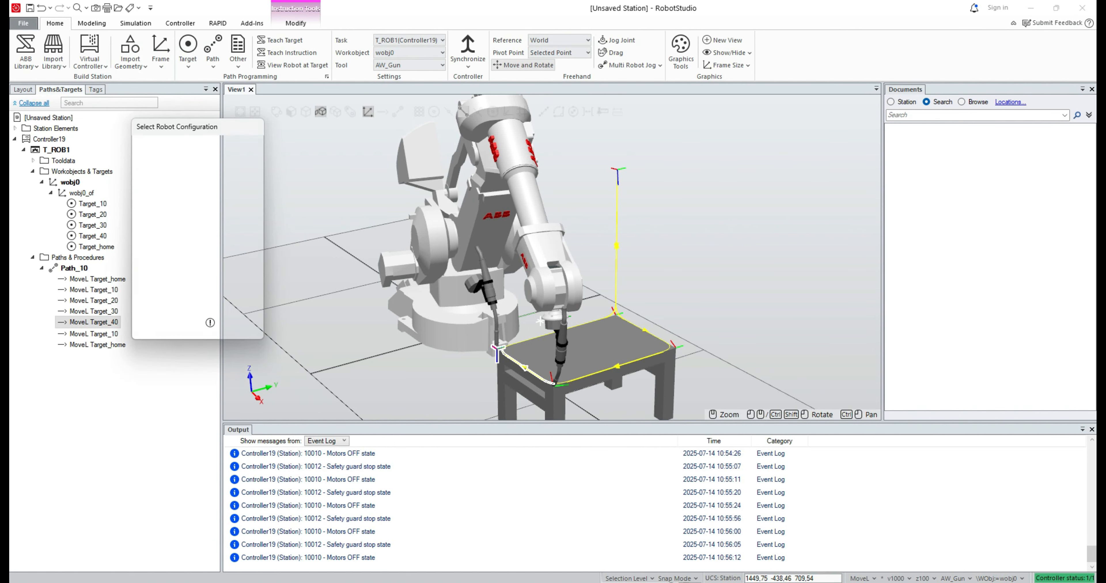
{"action": "left_click", "coordinate": [172, 166]}
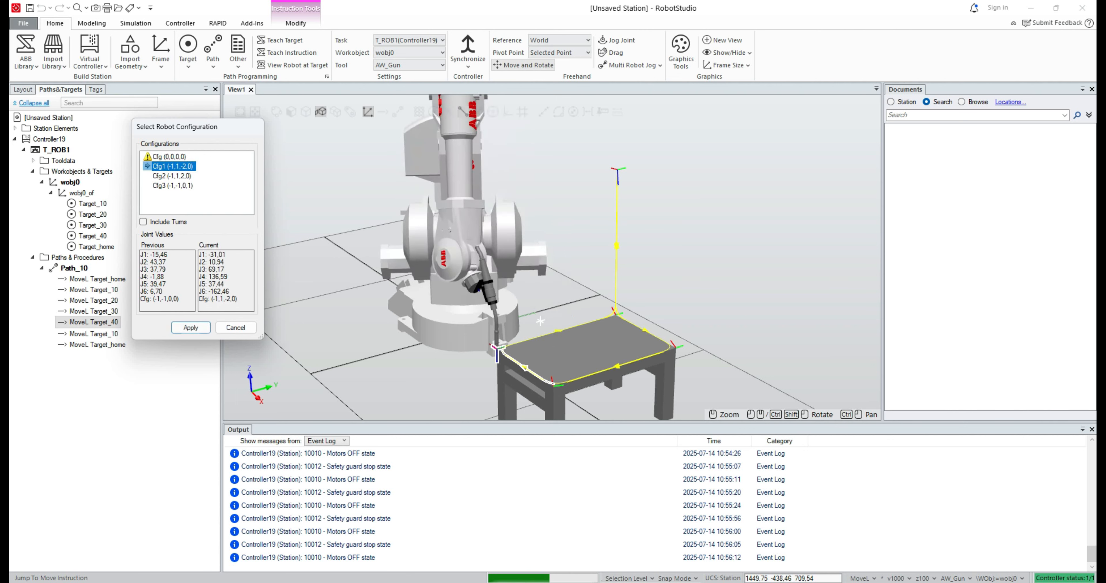
{"action": "left_click", "coordinate": [191, 327]}
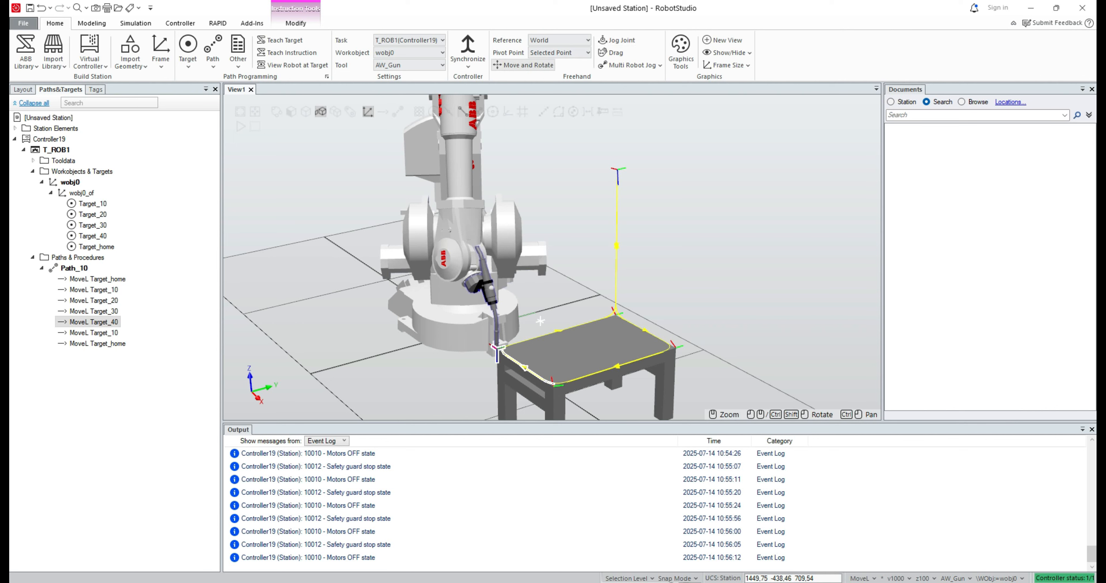
Tilt the gun about 56° around the Y axis at Target_40 and modify the MoveL Target_40 position to that pose
{"action": "left_click", "coordinate": [491, 290]}
{"action": "left_click_drag", "start_coordinate": [518, 326], "coordinate": [528, 375]}
{"action": "scroll", "coordinate": [366, 338], "scroll_direction": "down", "scroll_amount": 1}
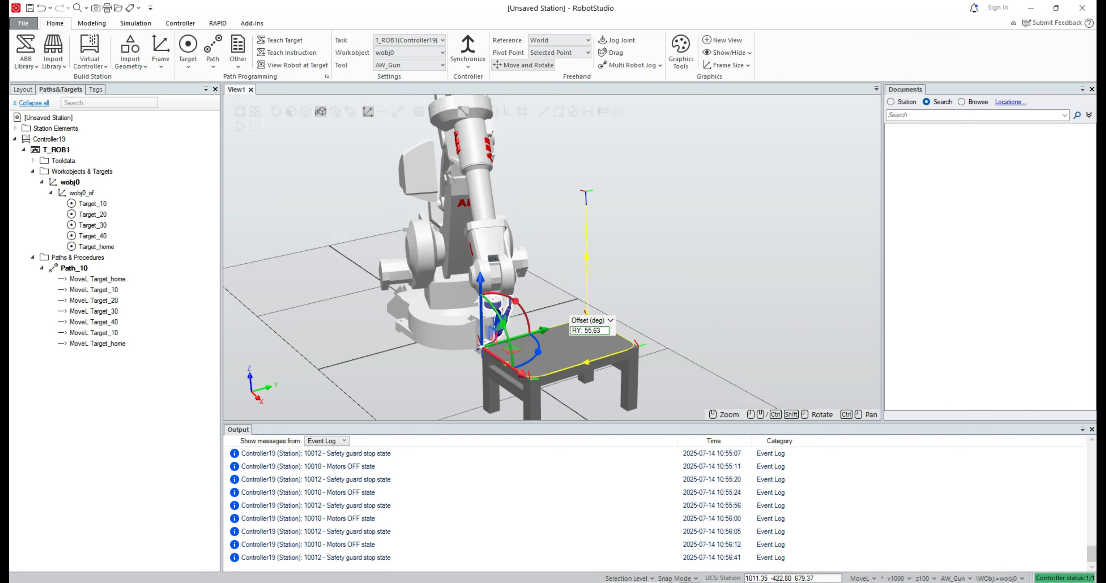
{"action": "scroll", "coordinate": [549, 154], "scroll_direction": "up", "scroll_amount": 1}
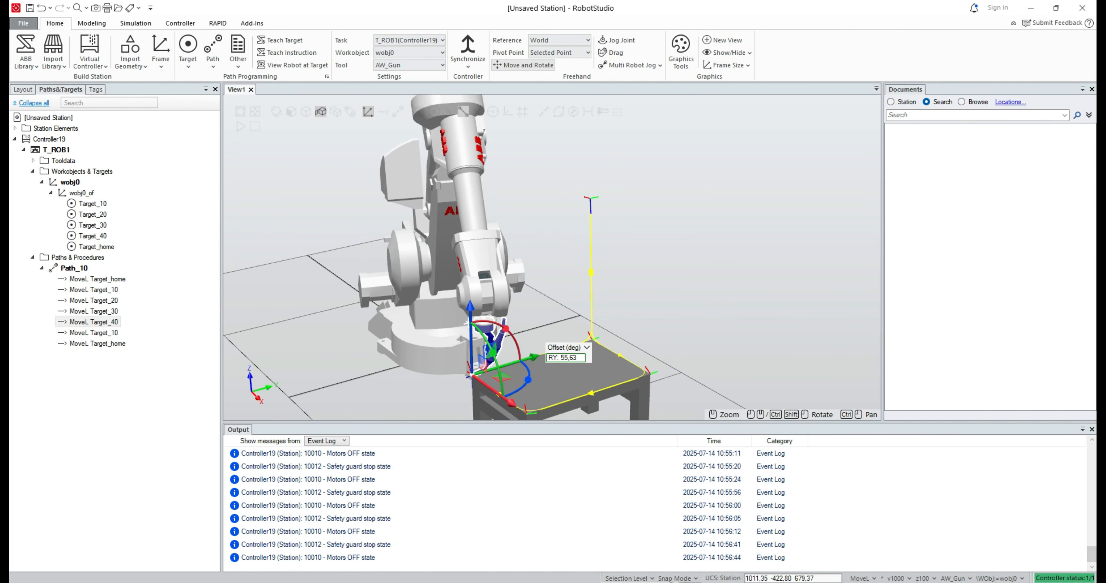
{"action": "right_click", "coordinate": [111, 323]}
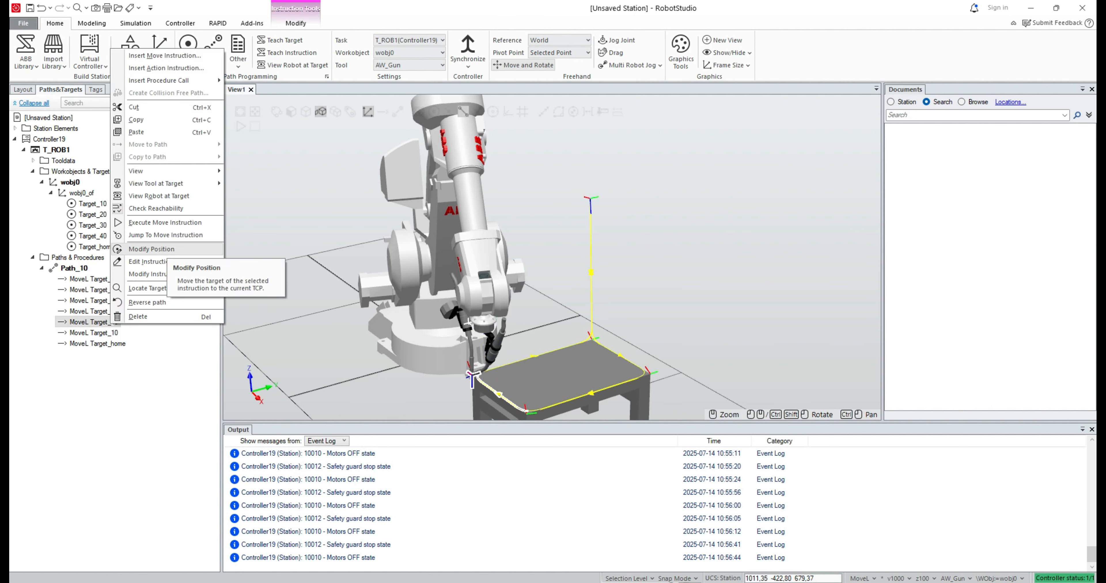
{"action": "left_click", "coordinate": [159, 249]}
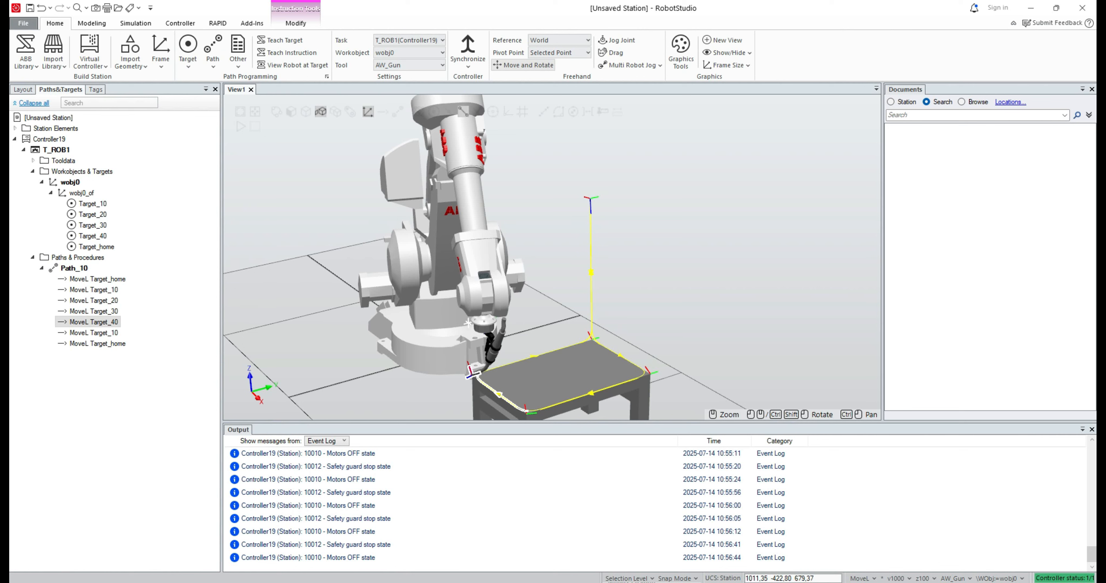
Auto-configure all move instructions in Path_10 and move the robot along the path
{"action": "right_click", "coordinate": [77, 268]}
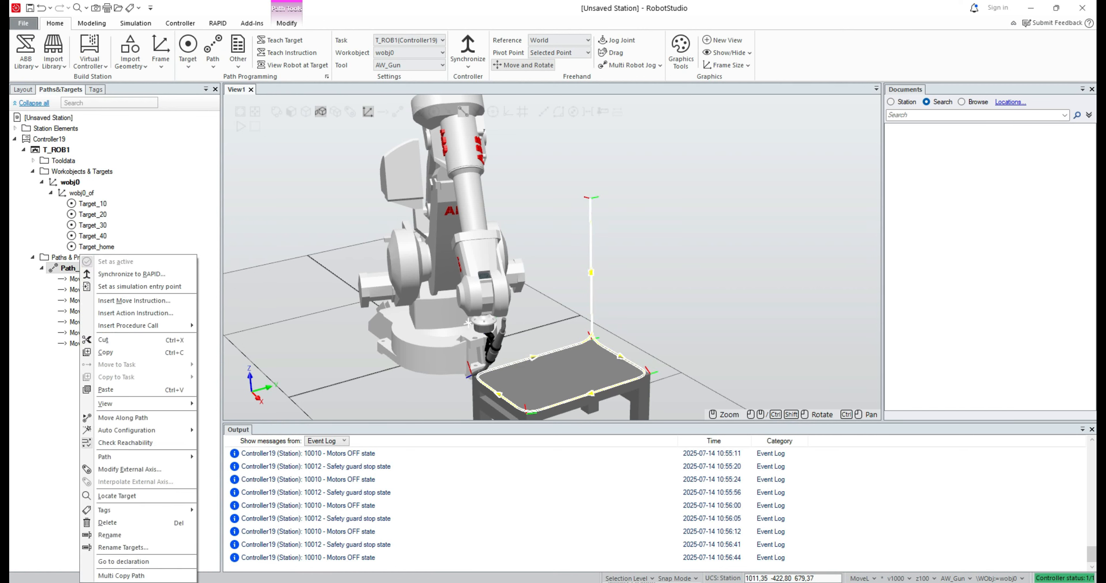
{"action": "mouse_move", "coordinate": [129, 430]}
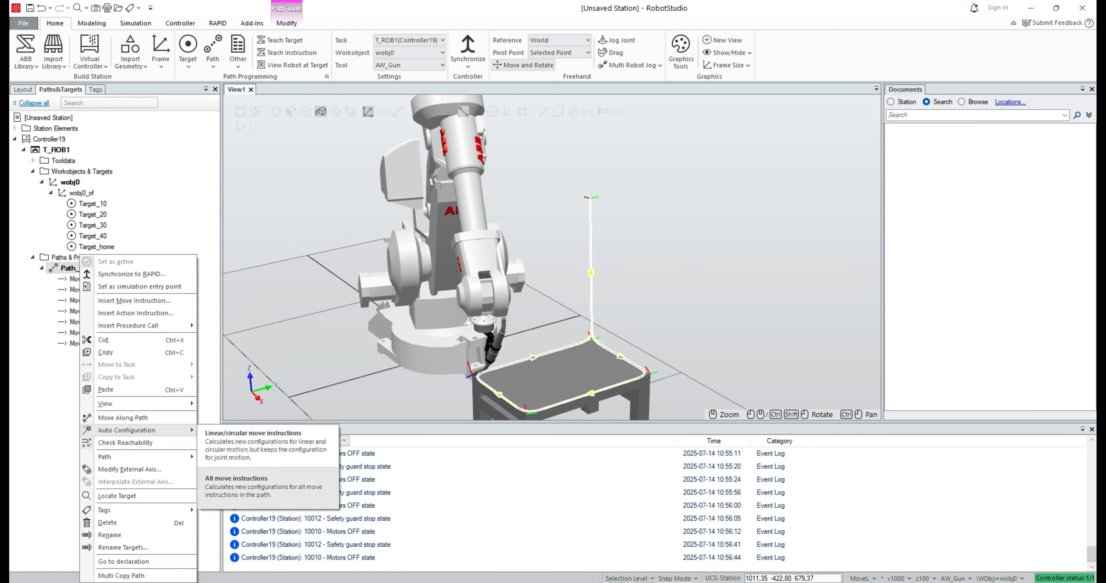
{"action": "left_click", "coordinate": [257, 482]}
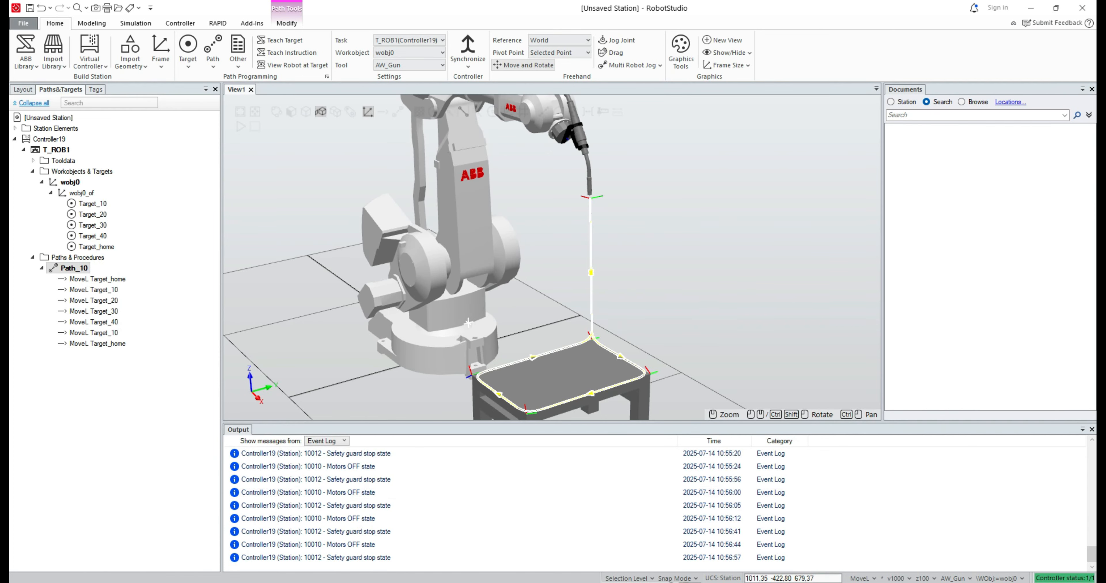
{"action": "right_click", "coordinate": [73, 268]}
{"action": "mouse_move", "coordinate": [129, 457]}
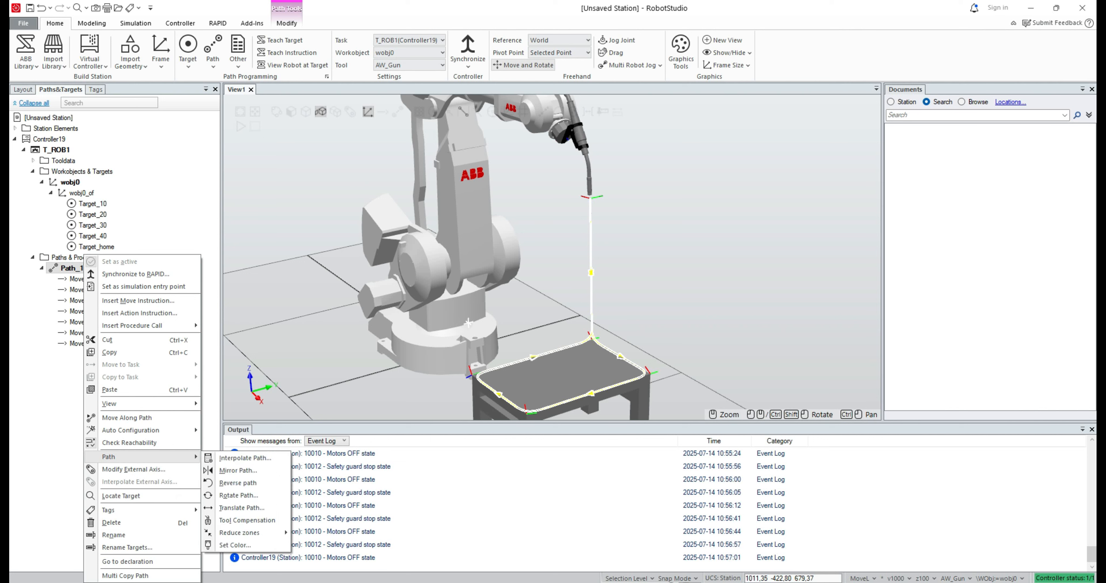
{"action": "mouse_move", "coordinate": [129, 430]}
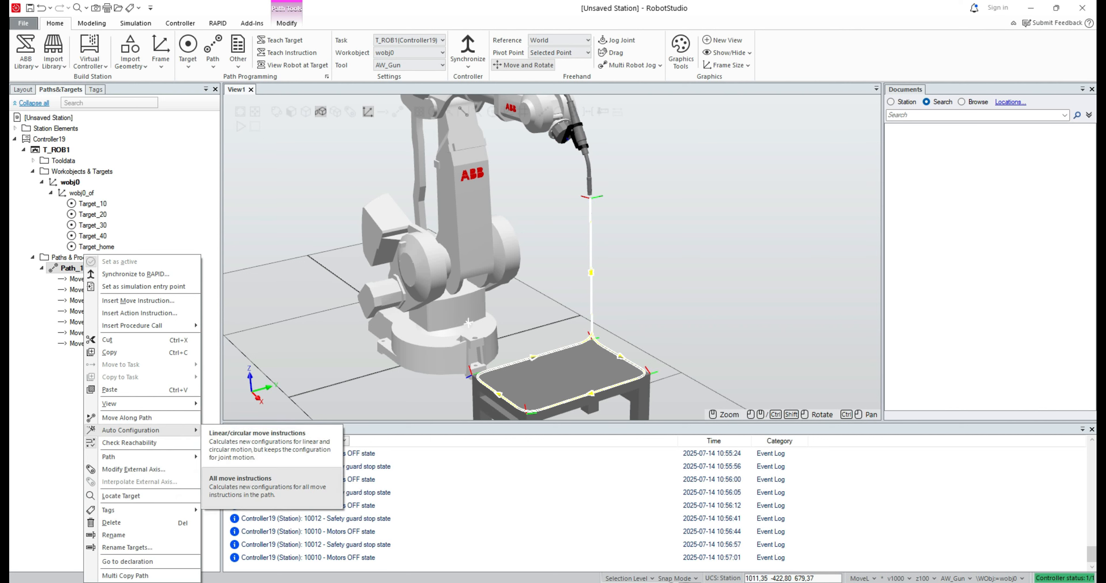
{"action": "left_click", "coordinate": [240, 485]}
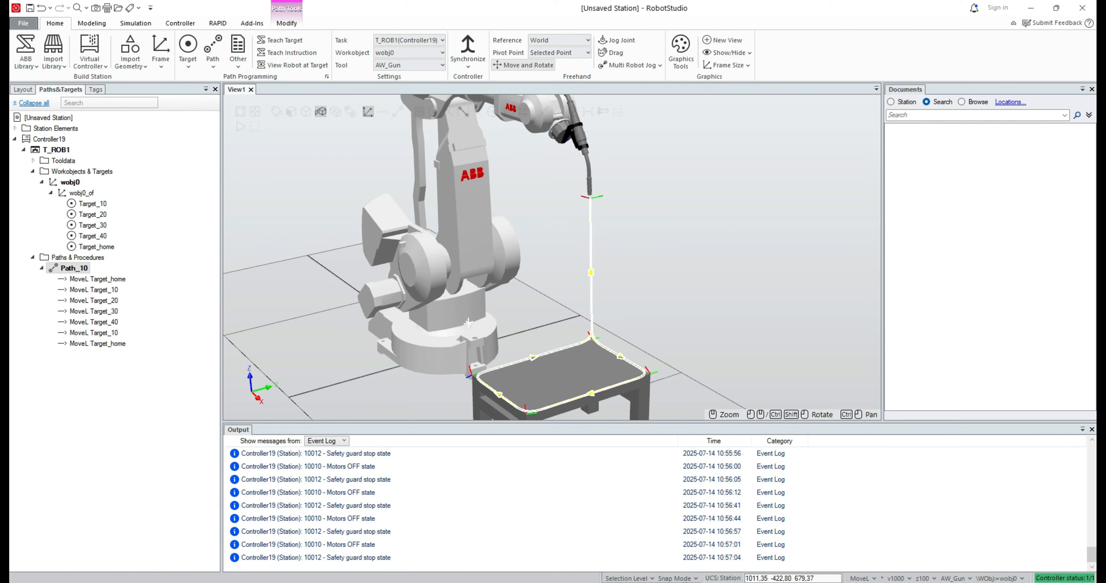
{"action": "right_click", "coordinate": [71, 268]}
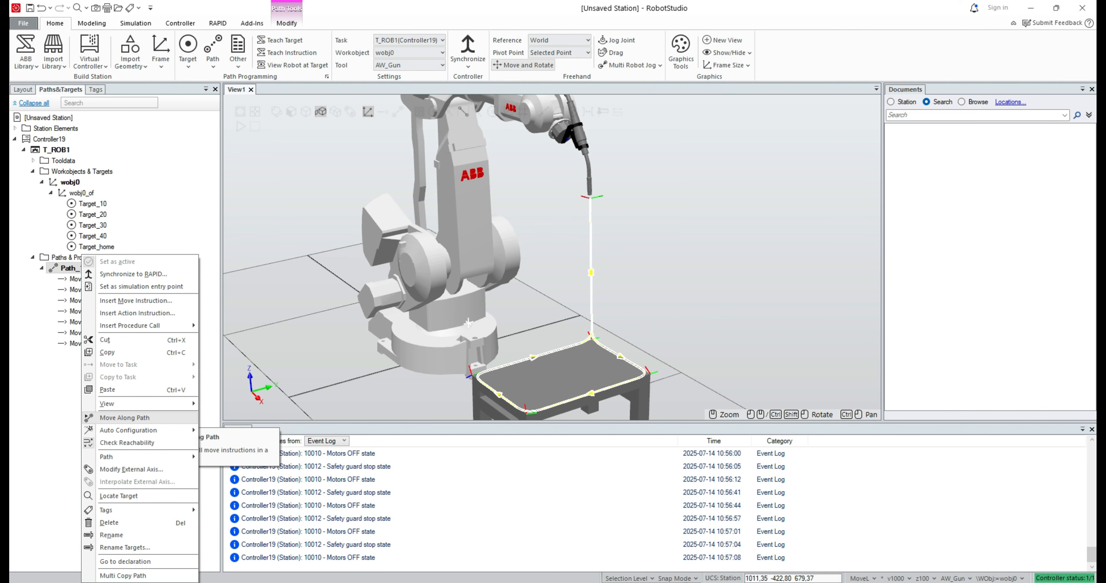
{"action": "left_click", "coordinate": [125, 418]}
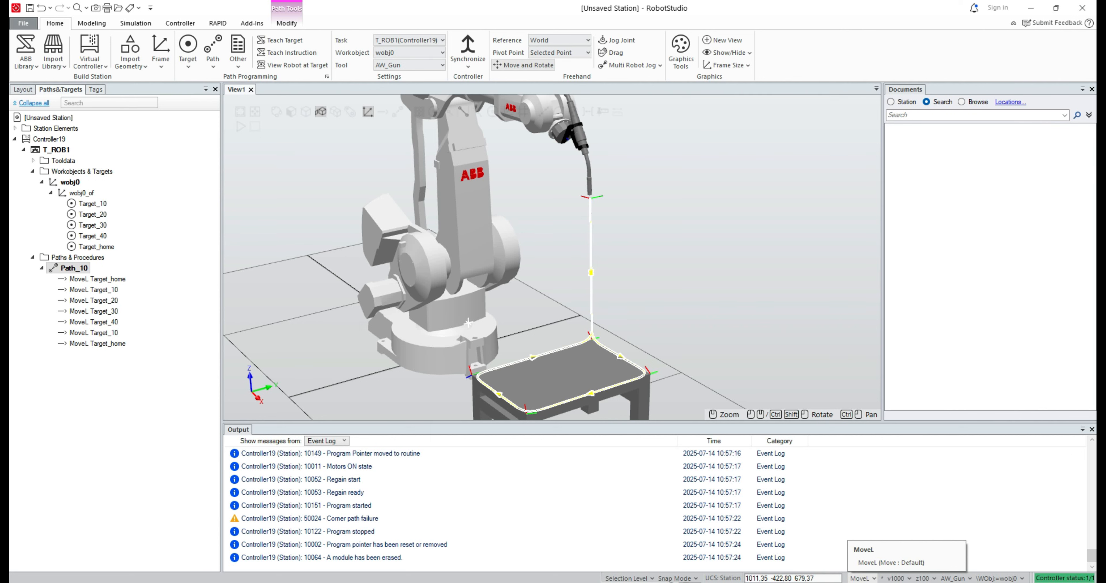
Review the default instruction template, speed and zone options for new move instructions
{"action": "left_click", "coordinate": [863, 578]}
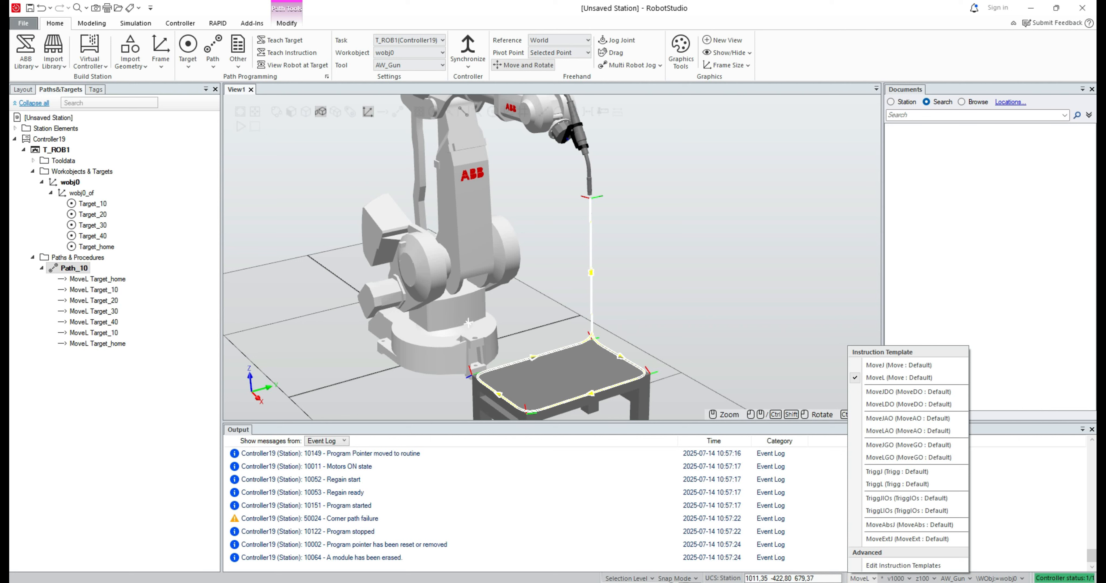
{"action": "left_click", "coordinate": [863, 578]}
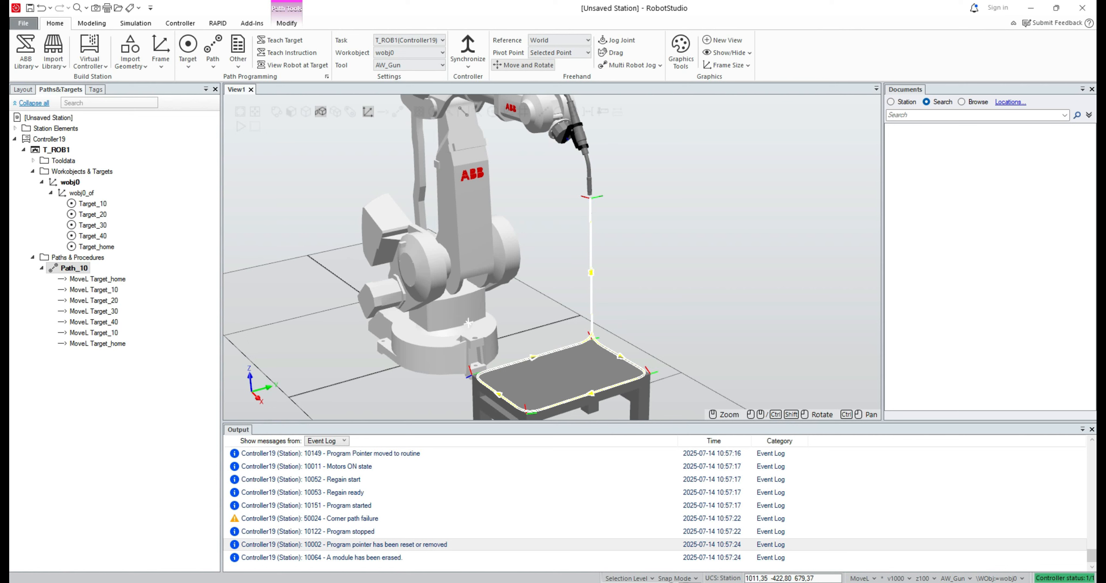
{"action": "left_click", "coordinate": [898, 579]}
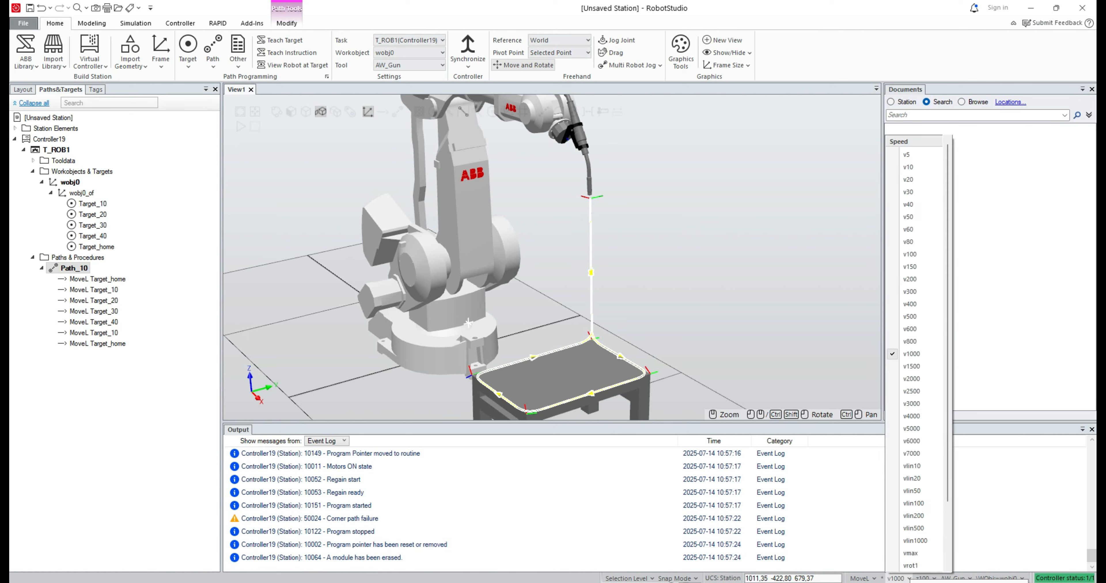
{"action": "left_click", "coordinate": [924, 578]}
{"action": "left_click", "coordinate": [924, 578]}
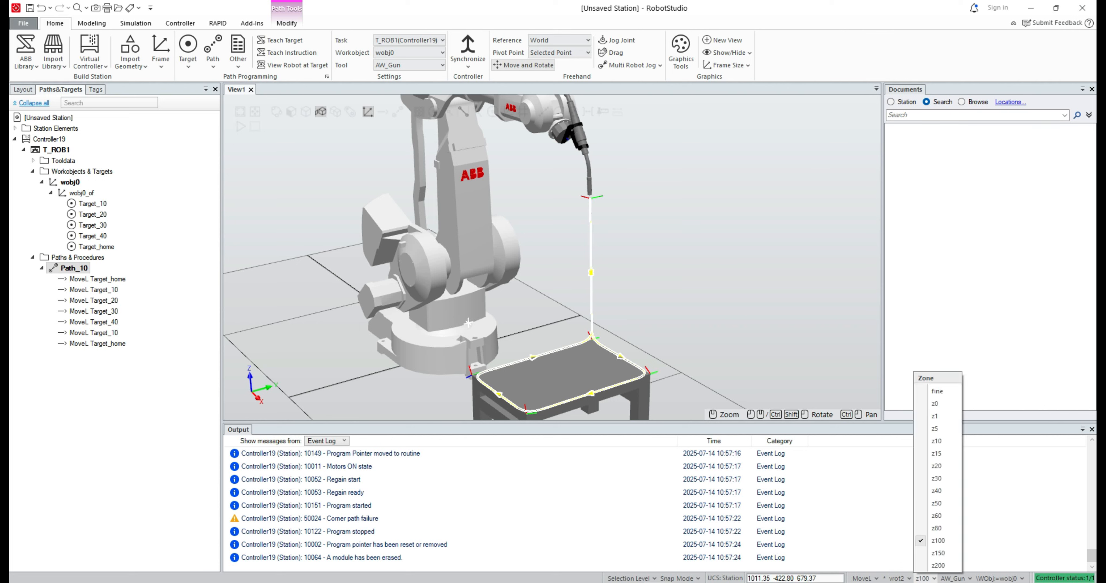
{"action": "left_click", "coordinate": [925, 578]}
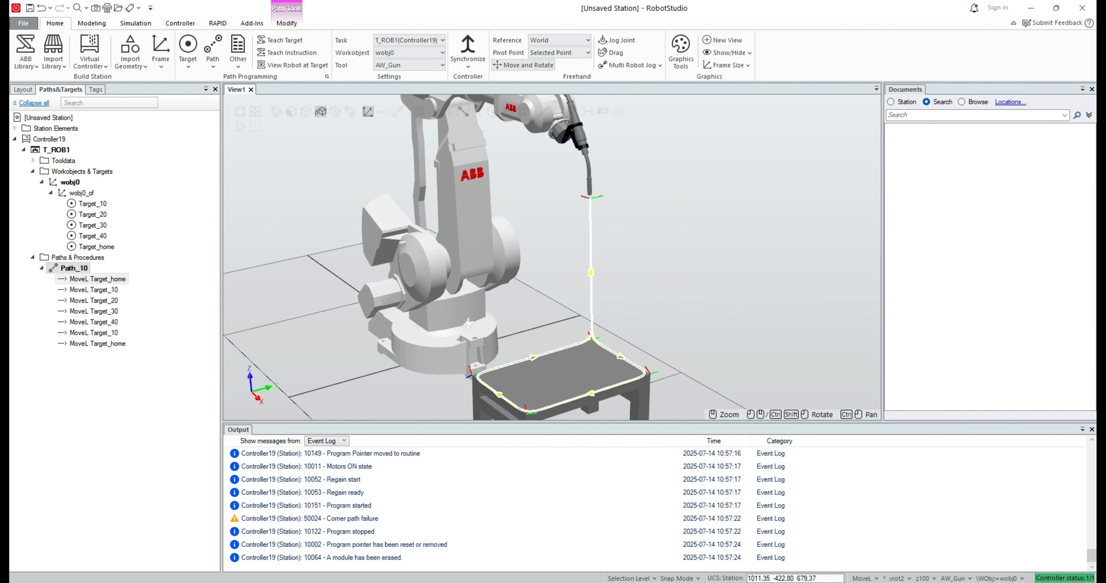
{"action": "left_click", "coordinate": [97, 280]}
{"action": "left_click", "coordinate": [94, 290], "text": "ctrl"}
{"action": "left_click", "coordinate": [94, 301], "text": "ctrl"}
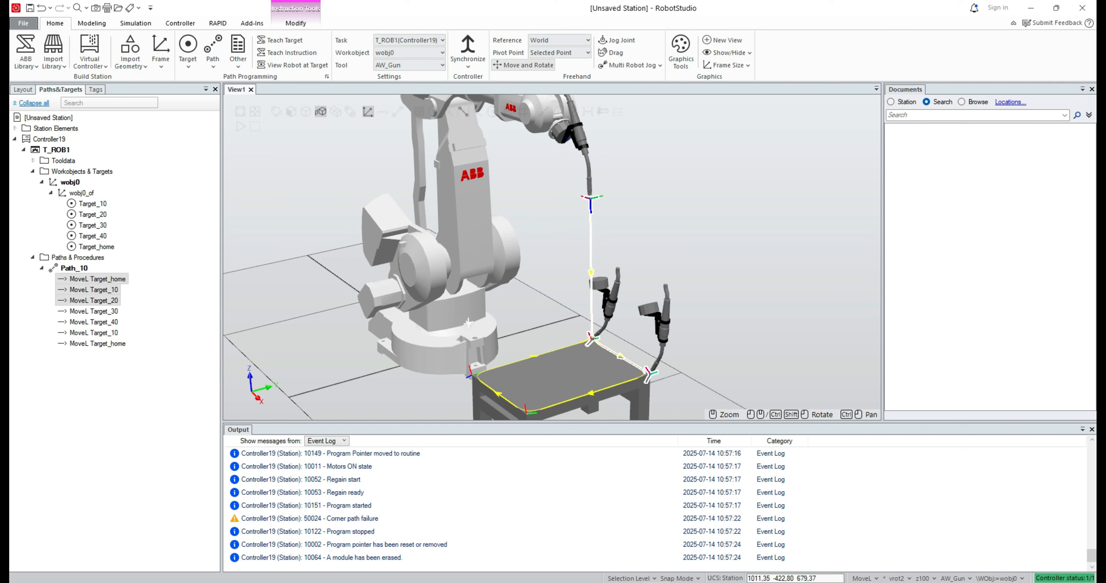
{"action": "left_click", "coordinate": [94, 312], "text": "ctrl"}
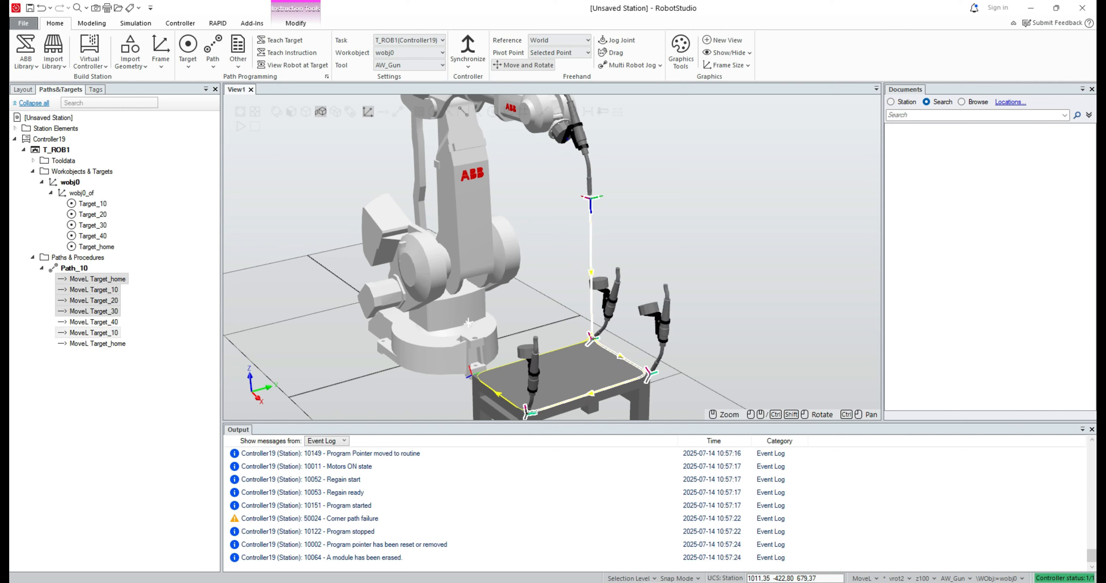
{"action": "left_click", "coordinate": [108, 369]}
Set the zone to fine for the MoveL instructions to Target_10, Target_20, Target_30, Target_40 and the closing Target_10 in Path_10
{"action": "left_click", "coordinate": [94, 290]}
{"action": "left_click", "coordinate": [94, 301], "text": "ctrl"}
{"action": "left_click", "coordinate": [94, 311], "text": "ctrl"}
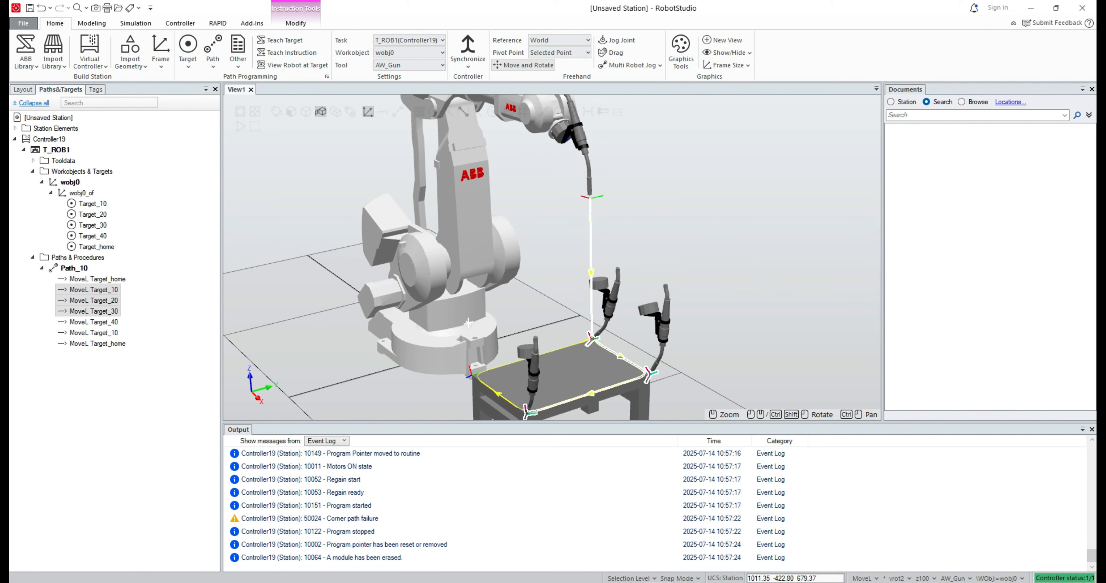
{"action": "left_click", "coordinate": [93, 322], "text": "ctrl"}
{"action": "left_click", "coordinate": [93, 333], "text": "ctrl"}
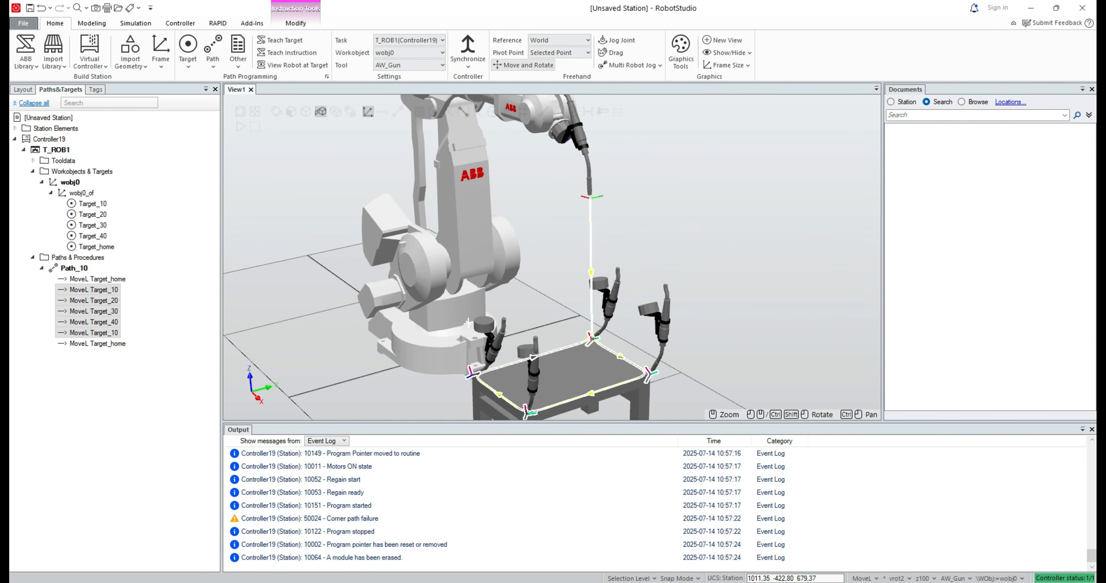
{"action": "right_click", "coordinate": [92, 313]}
{"action": "mouse_move", "coordinate": [137, 238]}
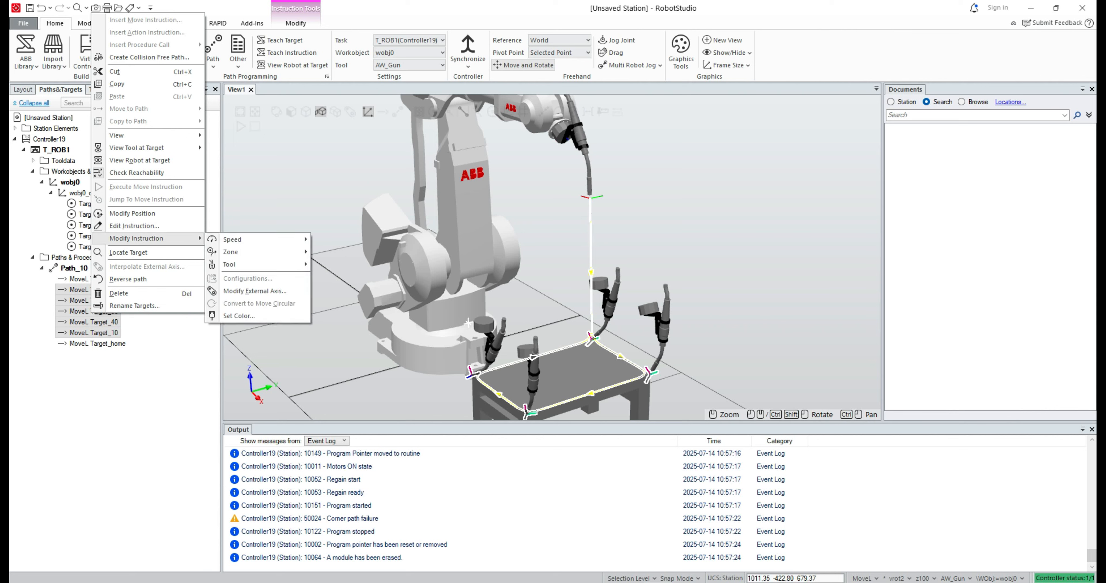
{"action": "mouse_move", "coordinate": [241, 252]}
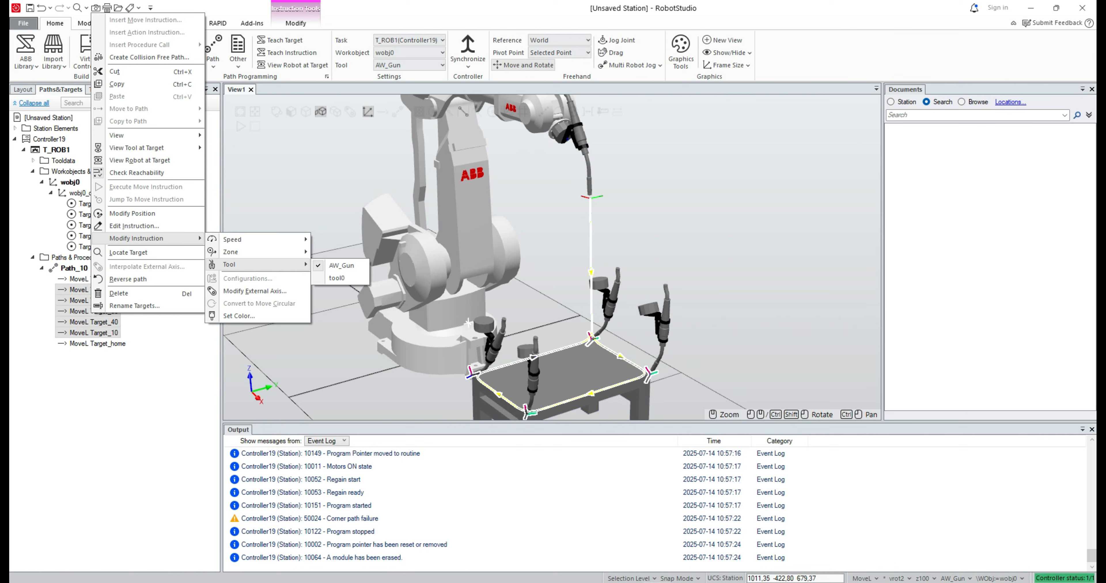
{"action": "mouse_move", "coordinate": [241, 252]}
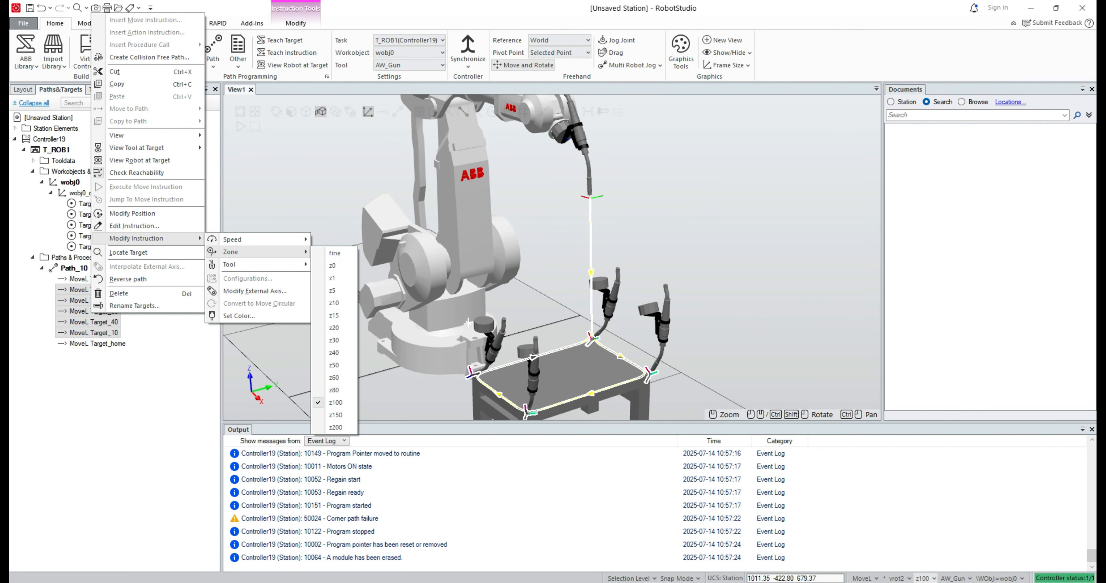
{"action": "left_click", "coordinate": [335, 253]}
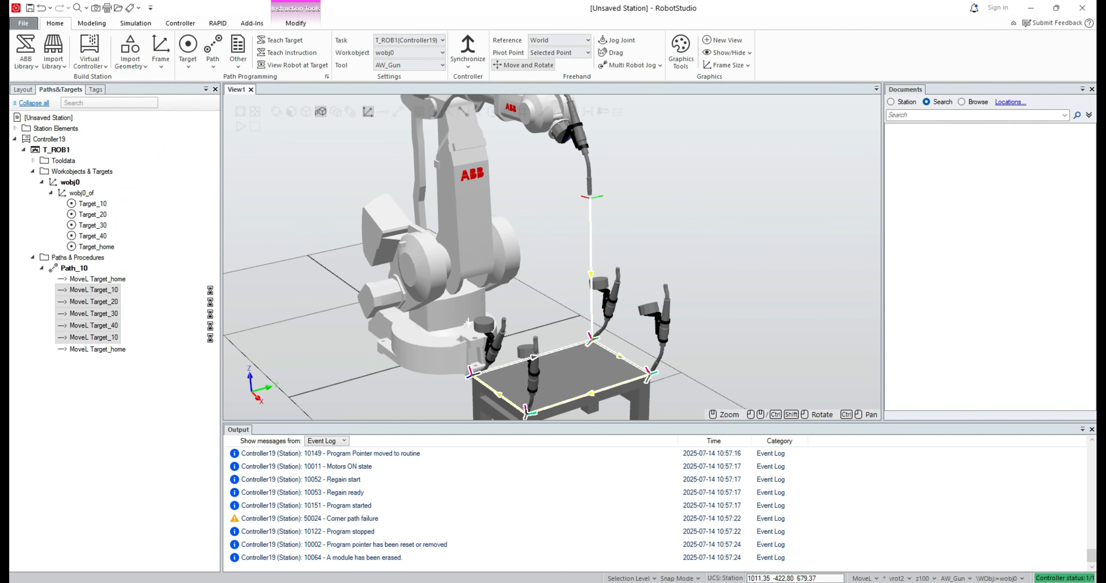
{"action": "left_click", "coordinate": [334, 253]}
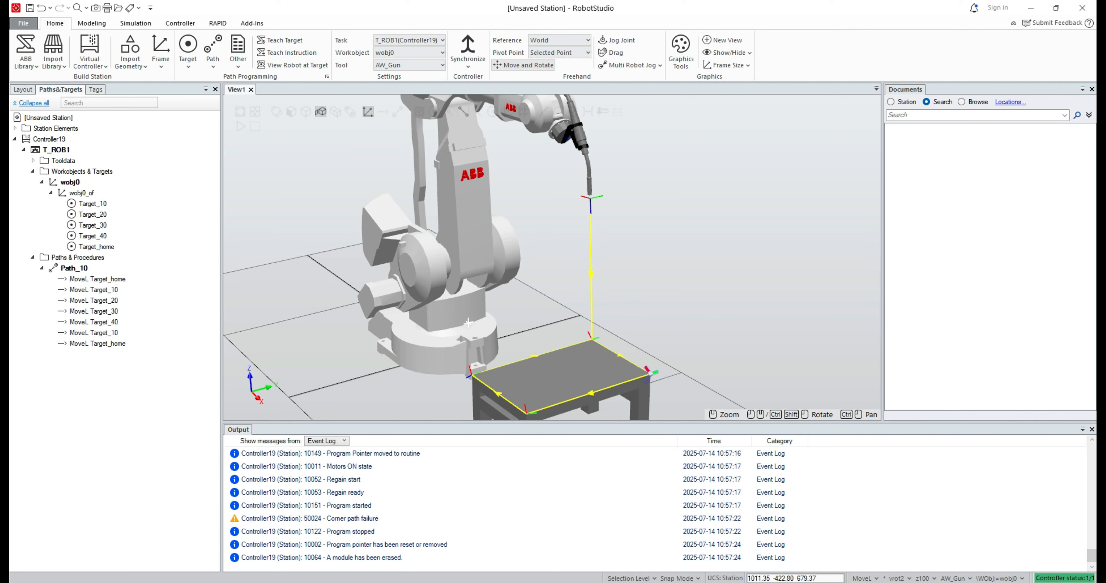
Create a new empty path under Paths & Procedures and rename it main
{"action": "scroll", "coordinate": [648, 380], "scroll_direction": "down", "scroll_amount": 1}
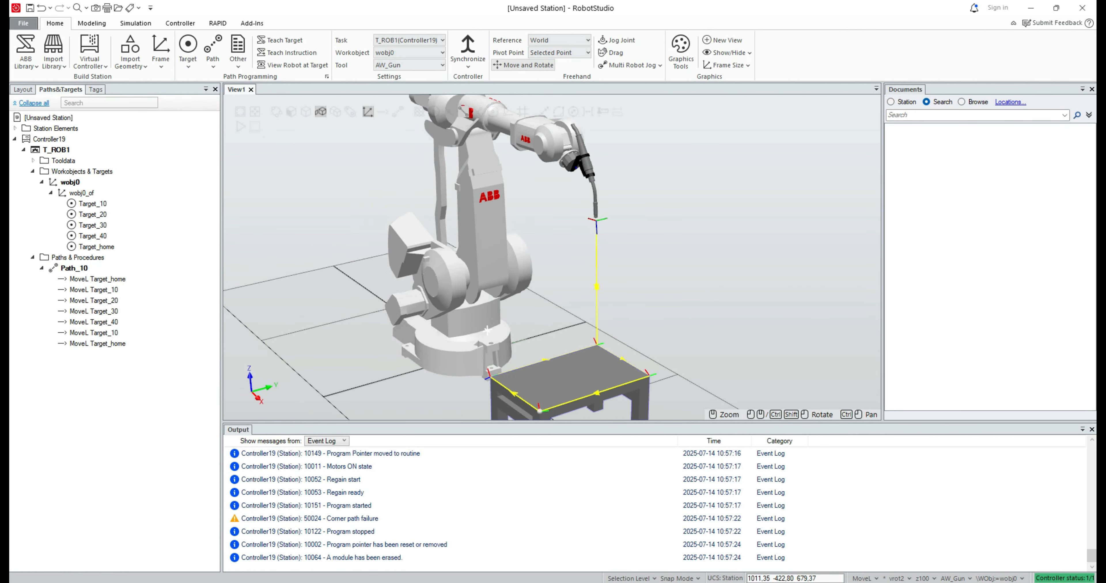
{"action": "scroll", "coordinate": [477, 331], "scroll_direction": "down", "scroll_amount": 1}
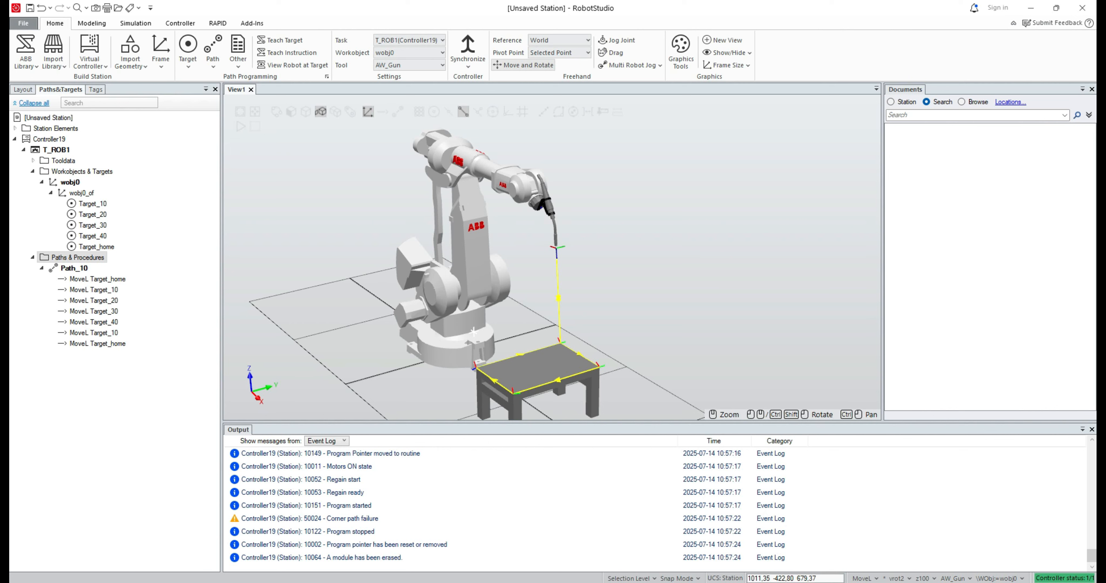
{"action": "right_click", "coordinate": [88, 258]}
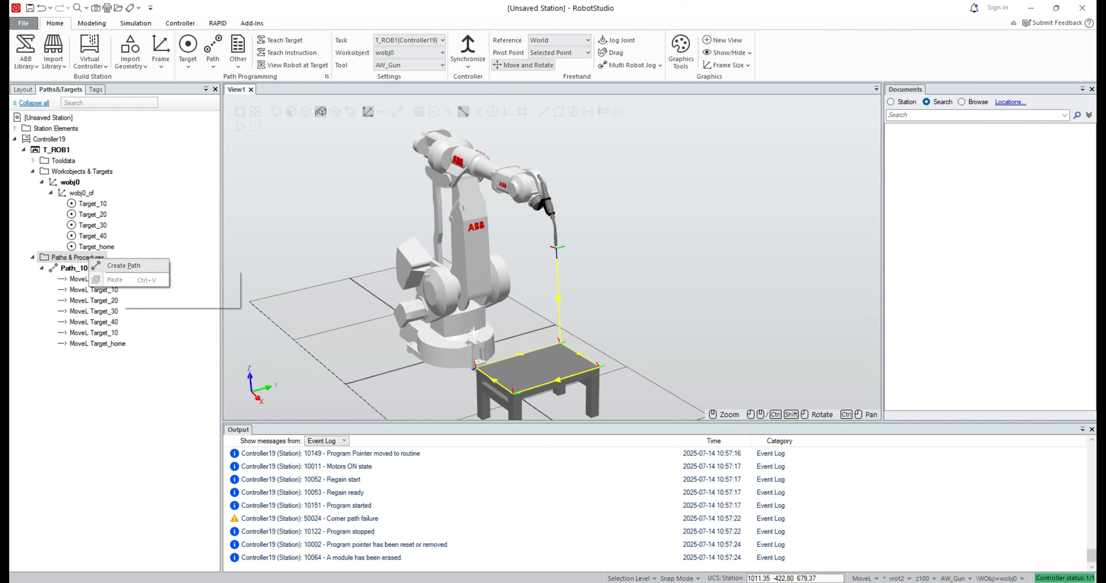
{"action": "left_click", "coordinate": [123, 266]}
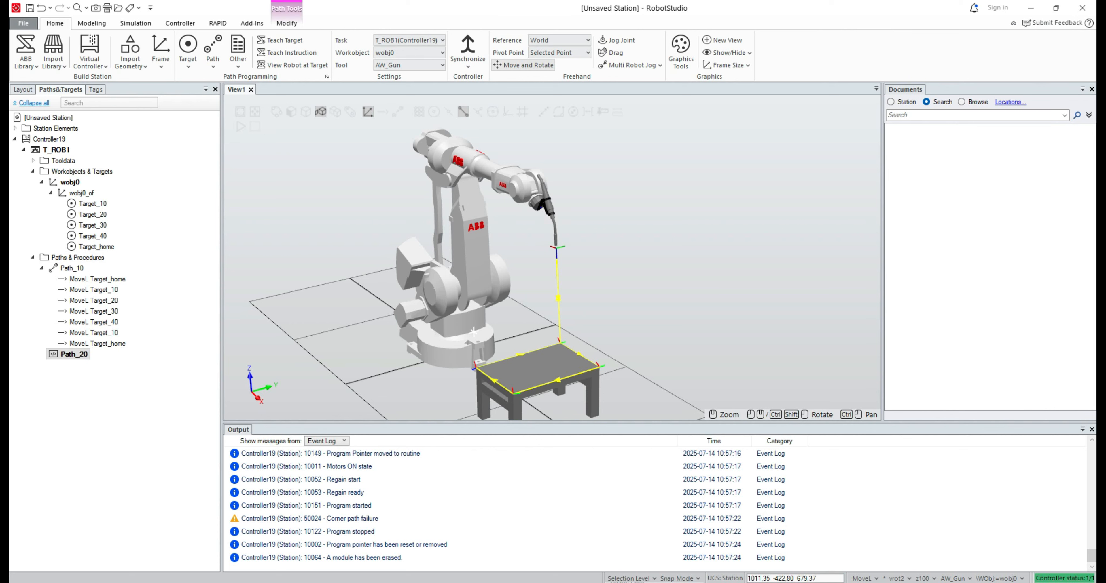
{"action": "right_click", "coordinate": [75, 354]}
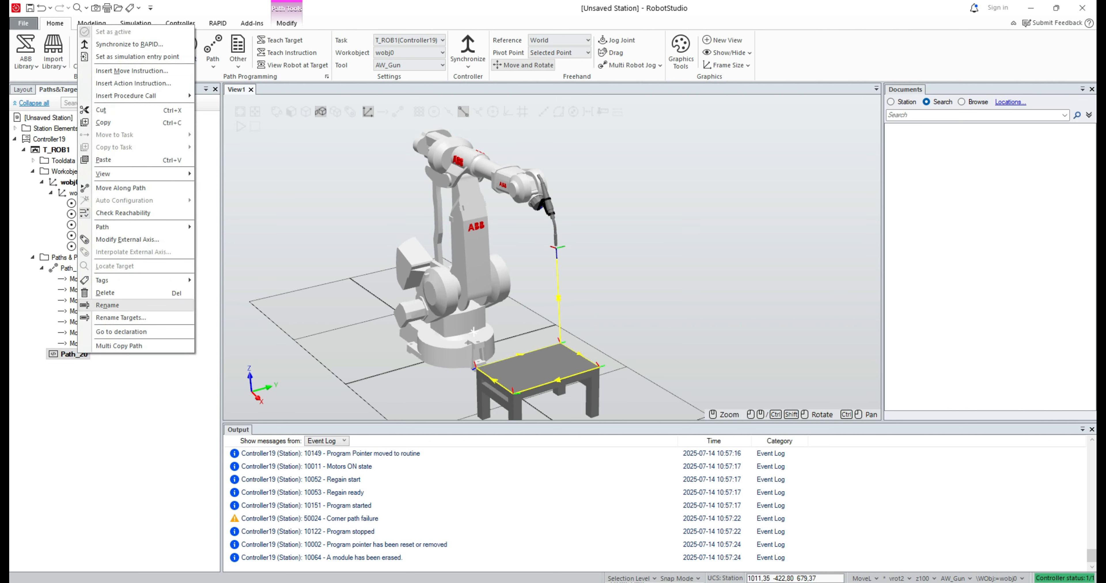
{"action": "left_click", "coordinate": [108, 305]}
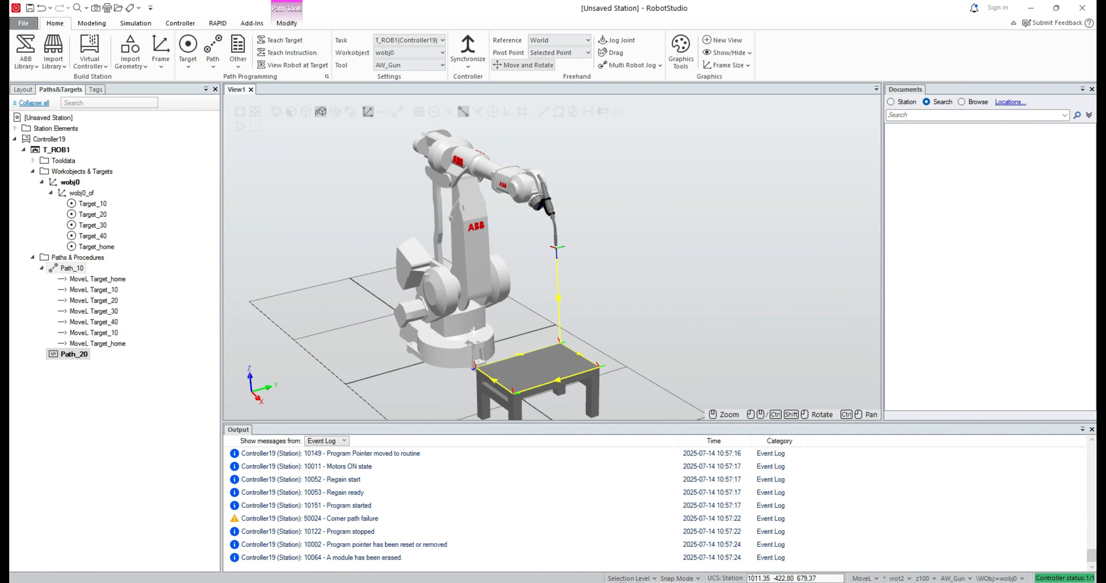
{"action": "right_click", "coordinate": [78, 353]}
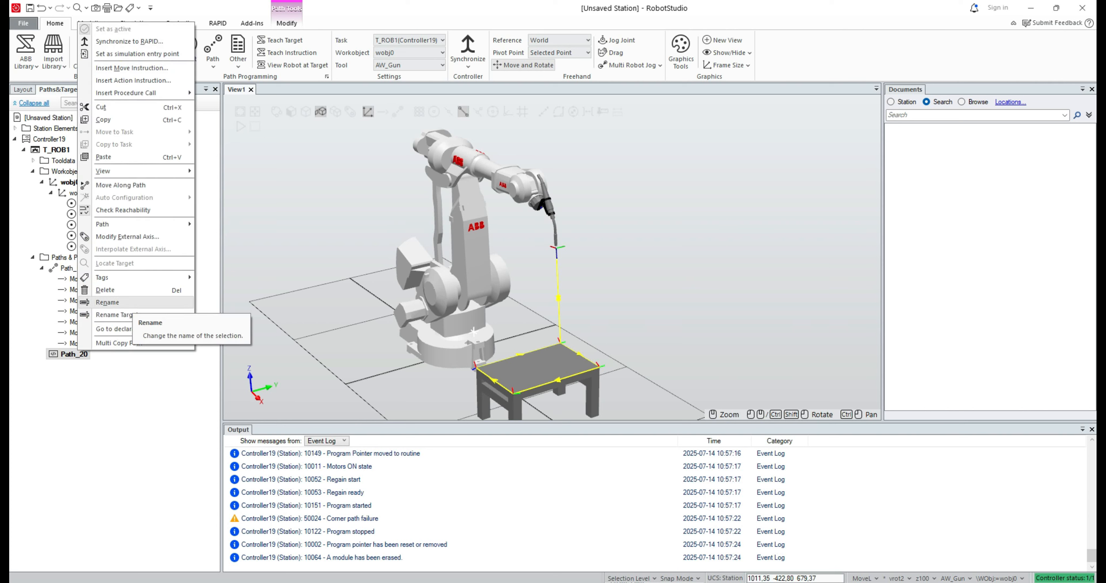
{"action": "left_click", "coordinate": [107, 303]}
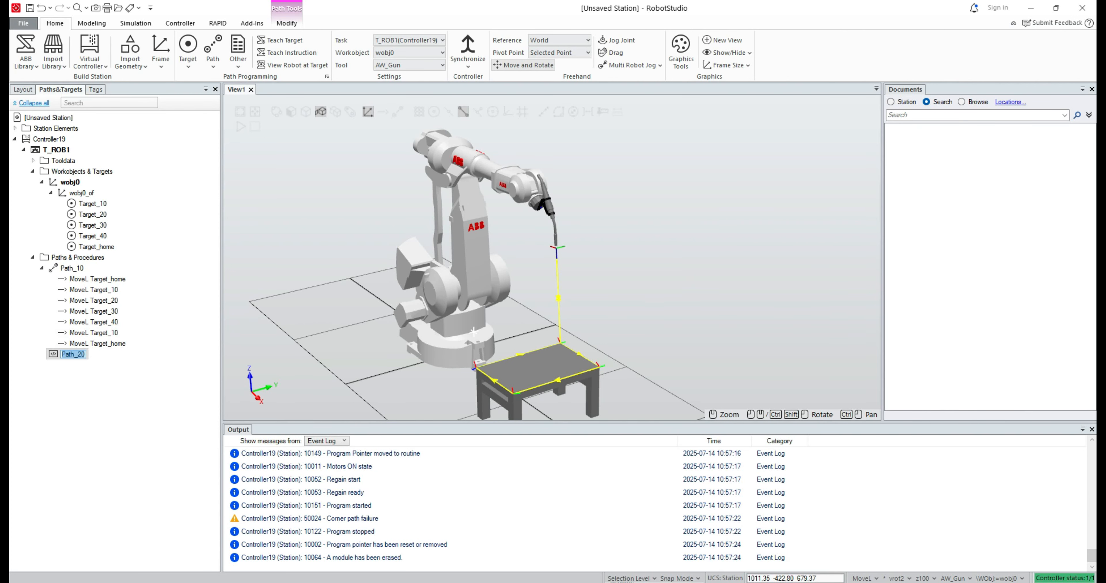
{"action": "type", "text": "main"}
{"action": "key", "text": "Return"}
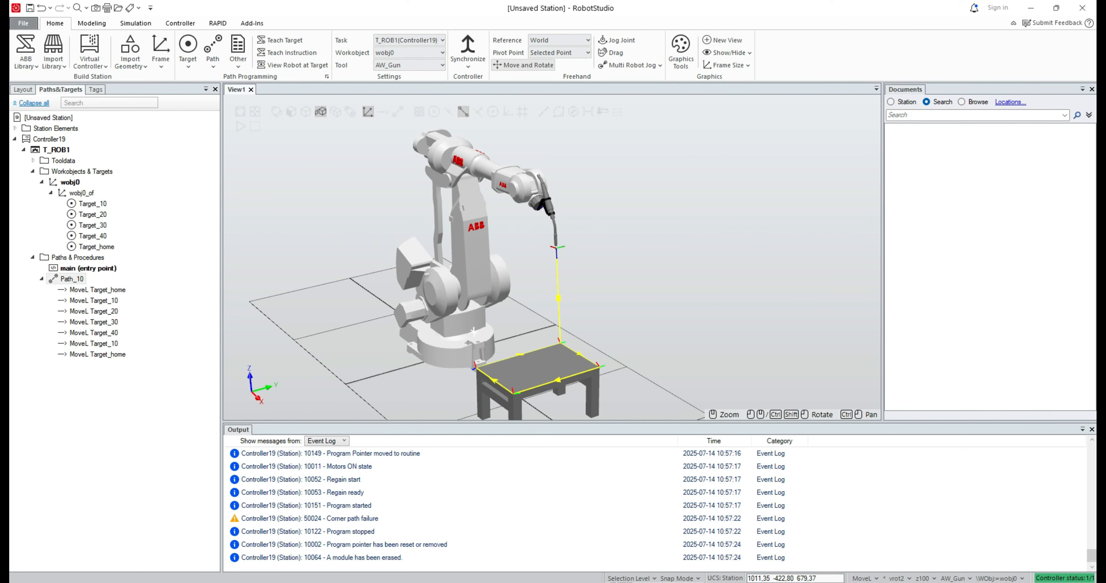
Add a procedure call to Path_10 inside main and collapse the original Path_10 instruction list
{"action": "left_click_drag", "start_coordinate": [72, 279], "coordinate": [78, 269]}
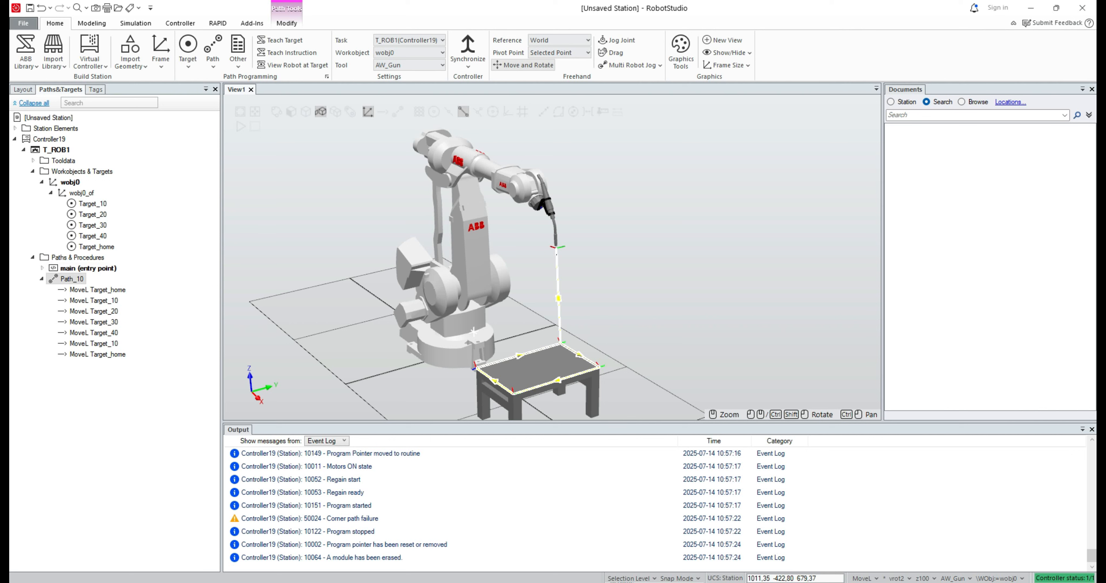
{"action": "left_click", "coordinate": [42, 268]}
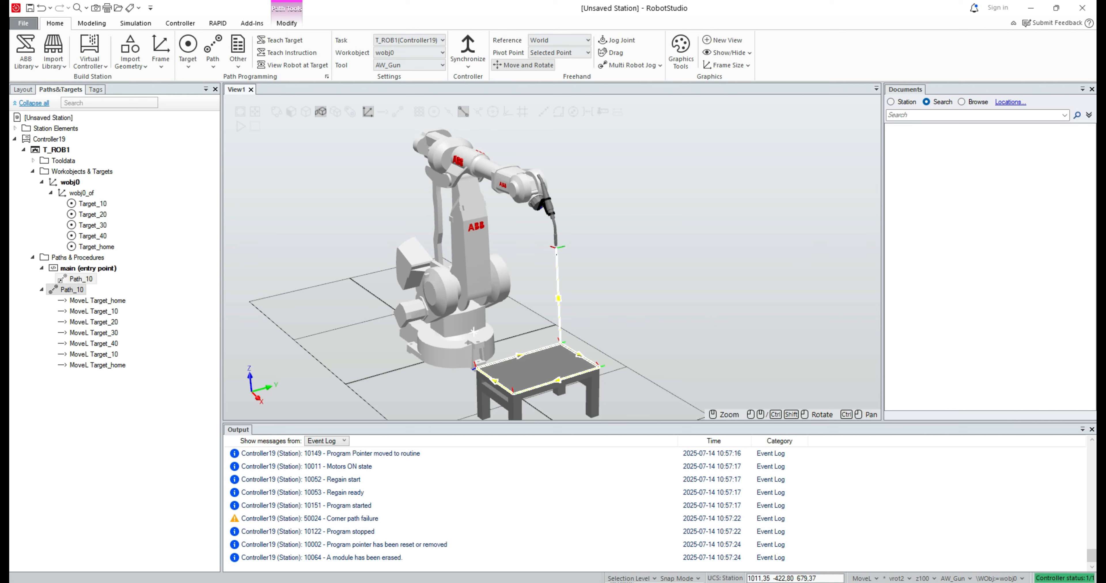
{"action": "left_click", "coordinate": [142, 296]}
{"action": "left_click", "coordinate": [42, 290]}
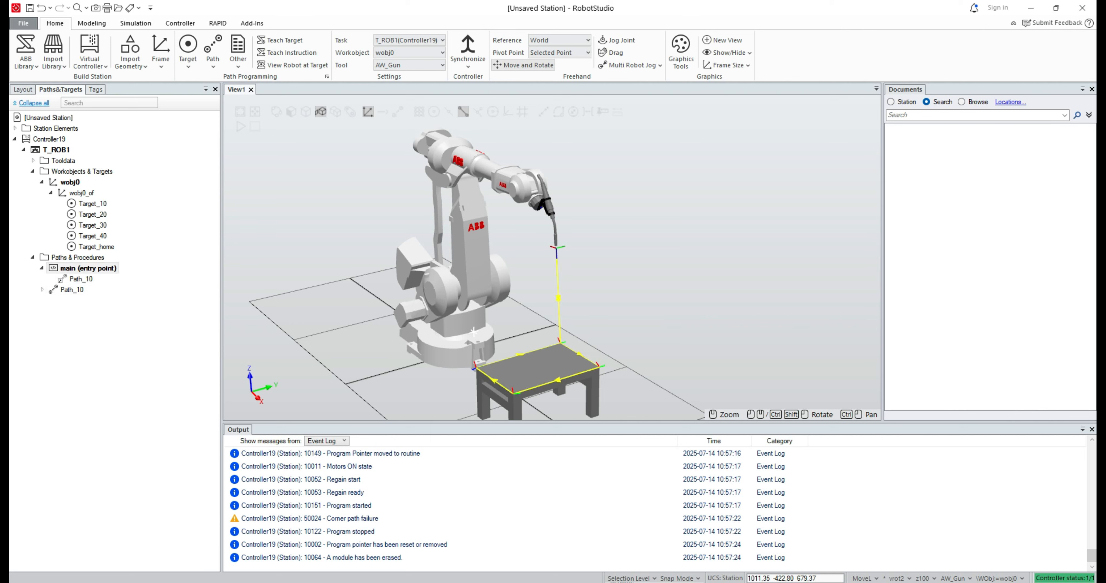
Synchronize the main and Path_10 procedures and the tool data from the station to RAPID, with both procedures in Module1
{"action": "right_click", "coordinate": [89, 269]}
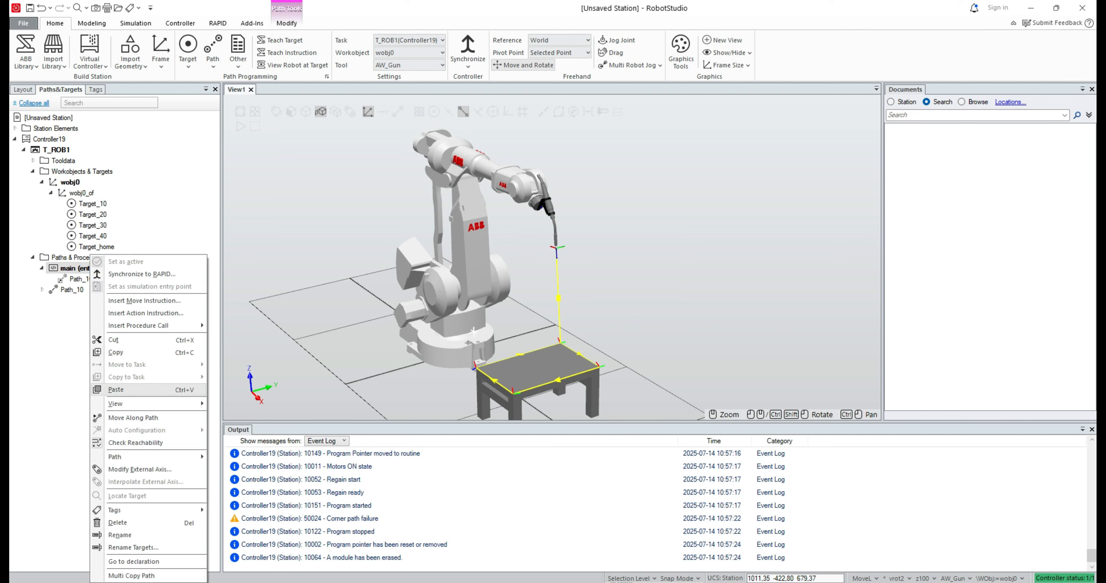
{"action": "key", "text": "Escape"}
{"action": "left_click", "coordinate": [468, 52]}
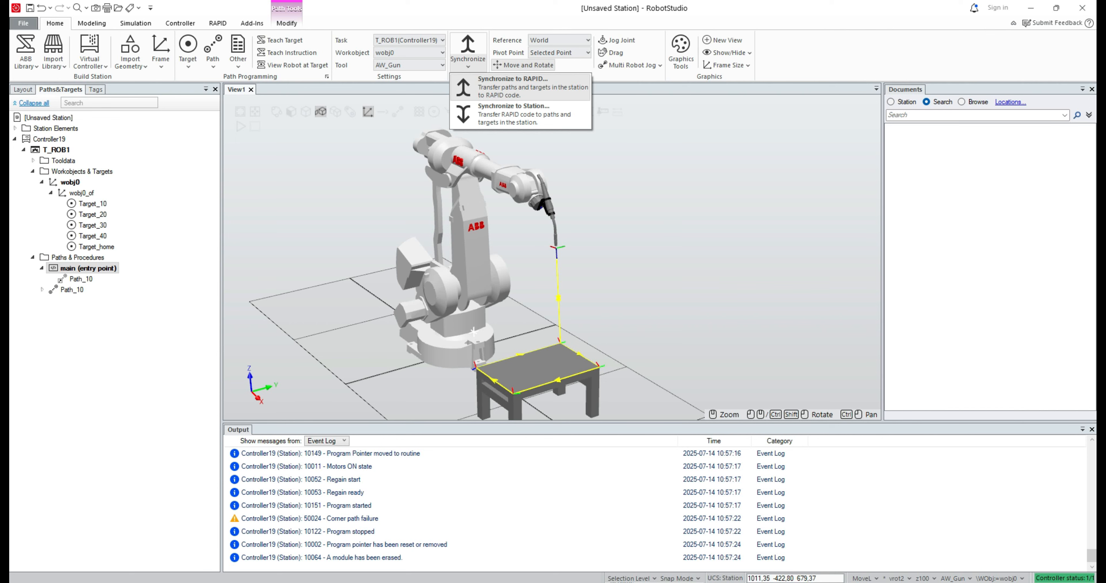
{"action": "left_click", "coordinate": [512, 85]}
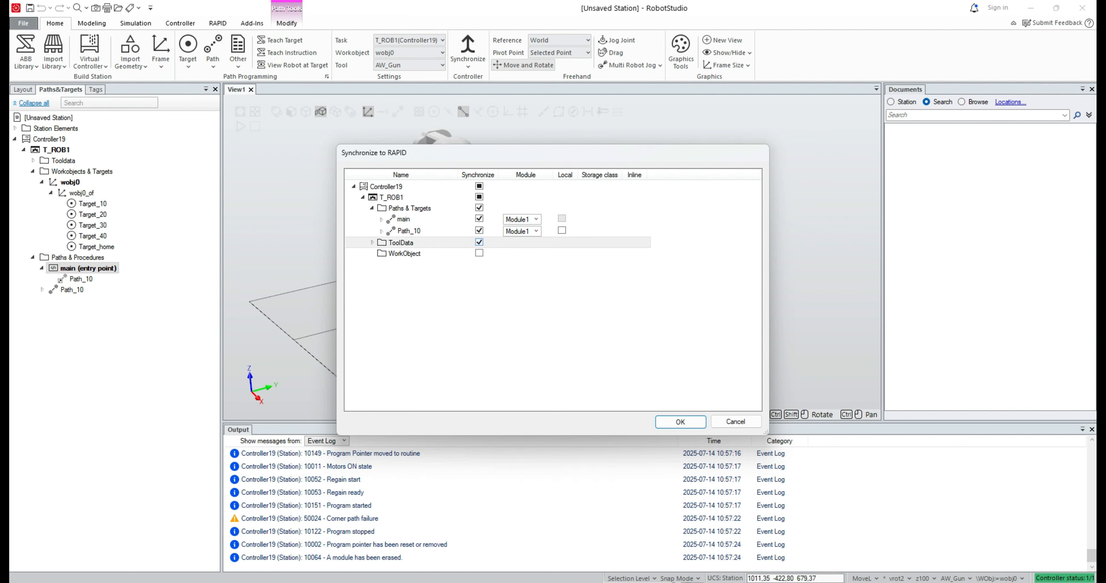
{"action": "left_click", "coordinate": [680, 421]}
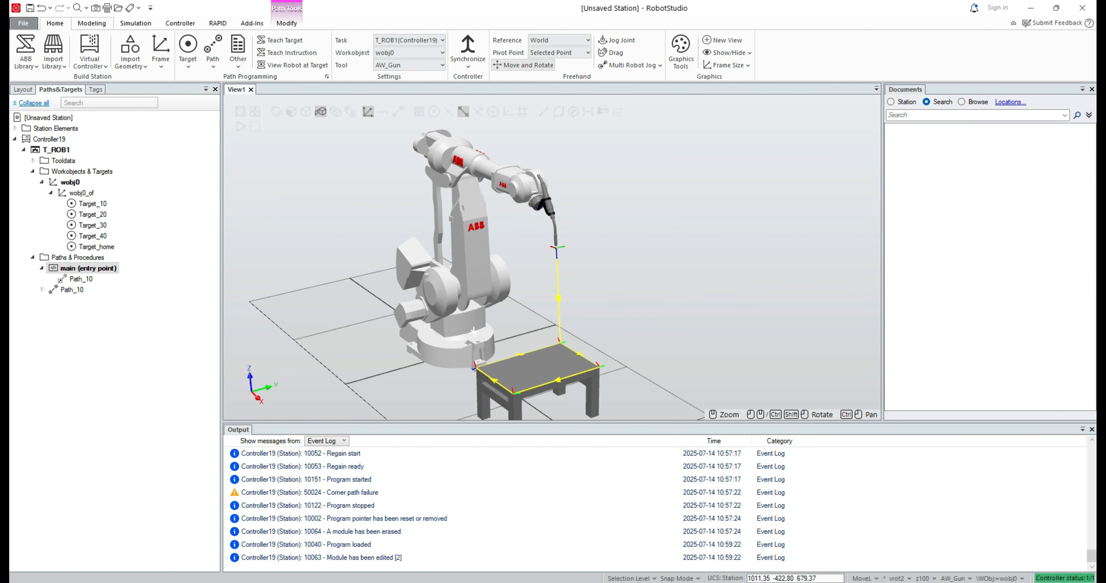
Frame the whole robot and table in view and run the station simulation twice
{"action": "left_click", "coordinate": [136, 23]}
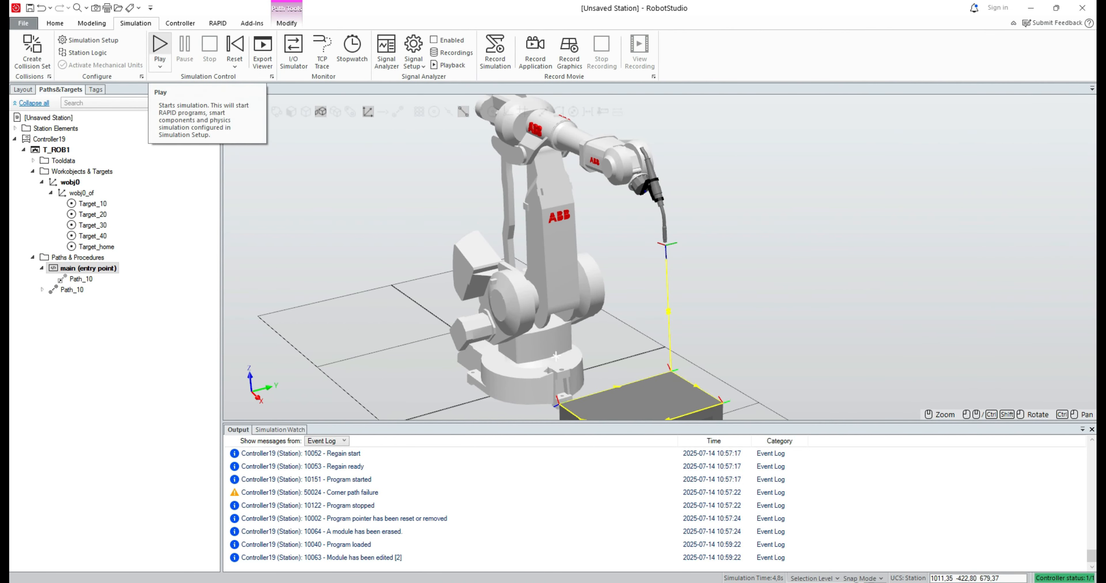
{"action": "scroll", "coordinate": [291, 125], "scroll_direction": "down", "scroll_amount": 3}
{"action": "left_click_drag", "start_coordinate": [332, 277], "coordinate": [418, 271], "text": "ctrl"}
{"action": "scroll", "coordinate": [389, 303], "scroll_direction": "down", "scroll_amount": 2}
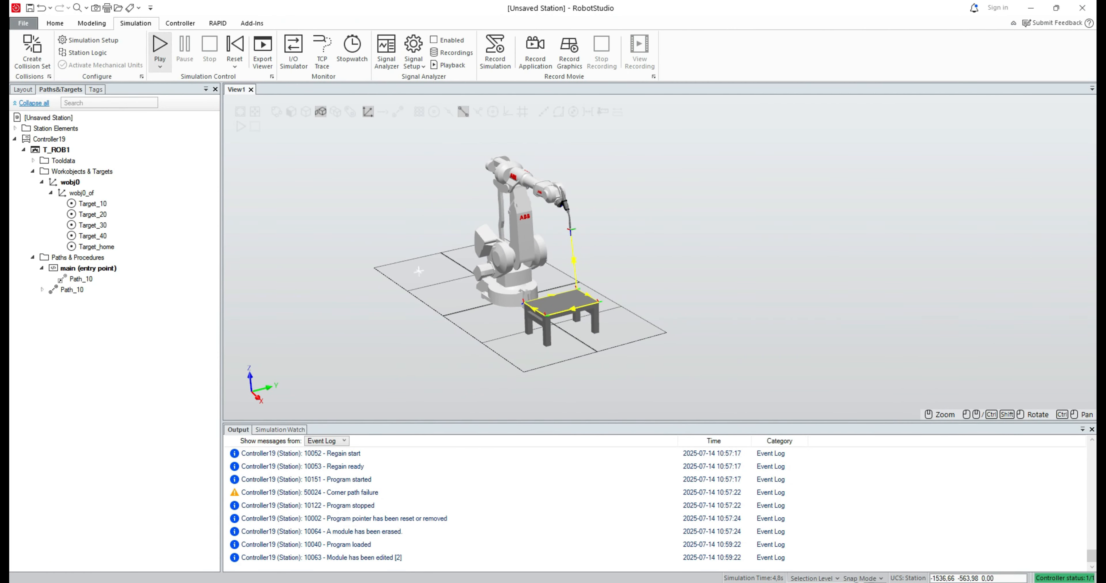
{"action": "left_click", "coordinate": [159, 47]}
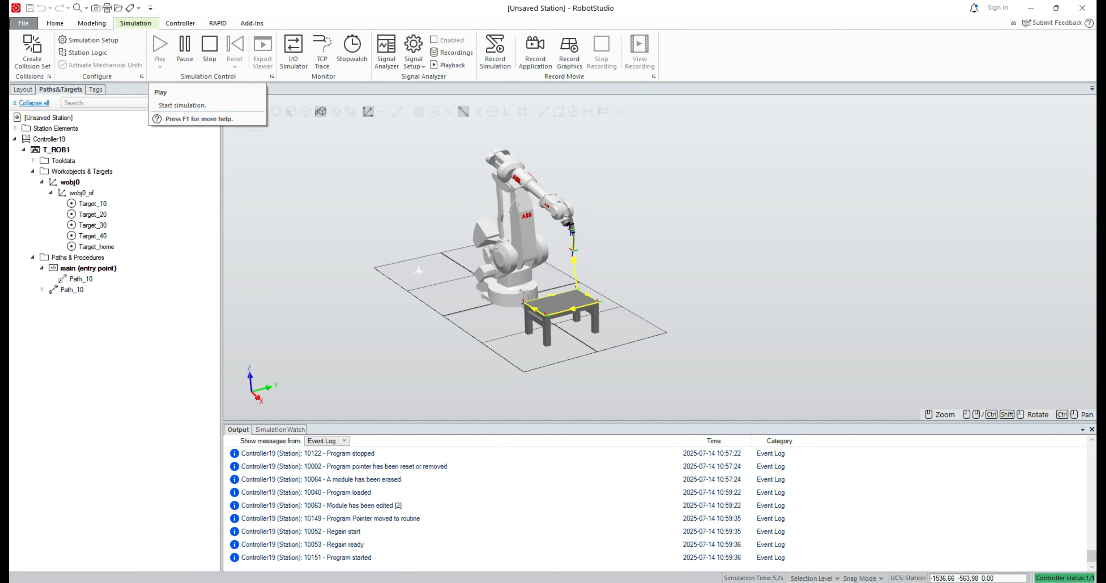
{"action": "left_click", "coordinate": [160, 50]}
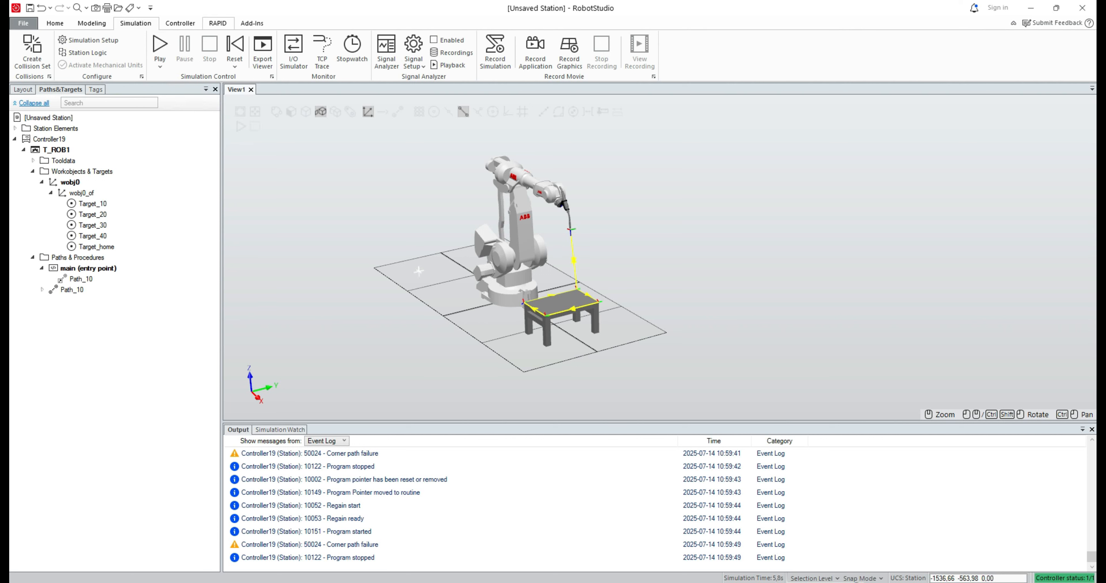
Open the main procedure of Module1 under T_ROB1 in the RAPID editor
{"action": "left_click", "coordinate": [218, 22]}
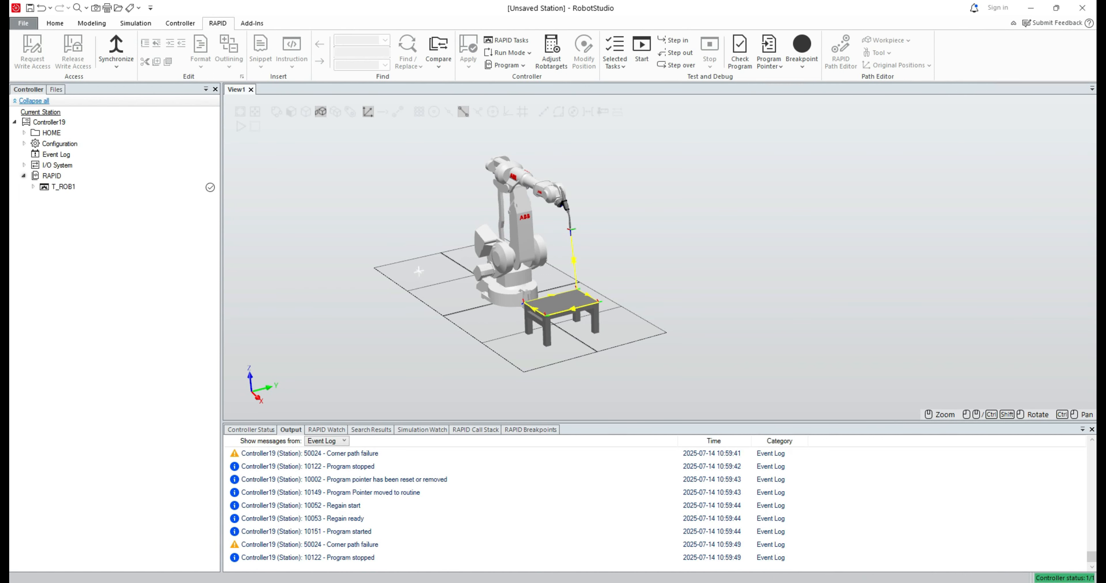
{"action": "left_click", "coordinate": [33, 186]}
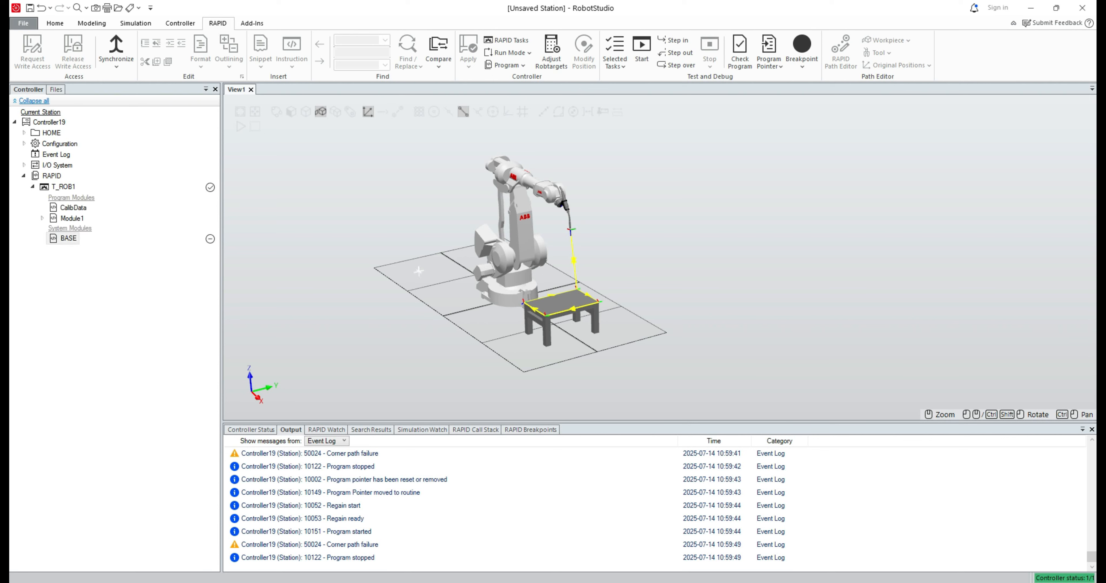
{"action": "left_click", "coordinate": [42, 219]}
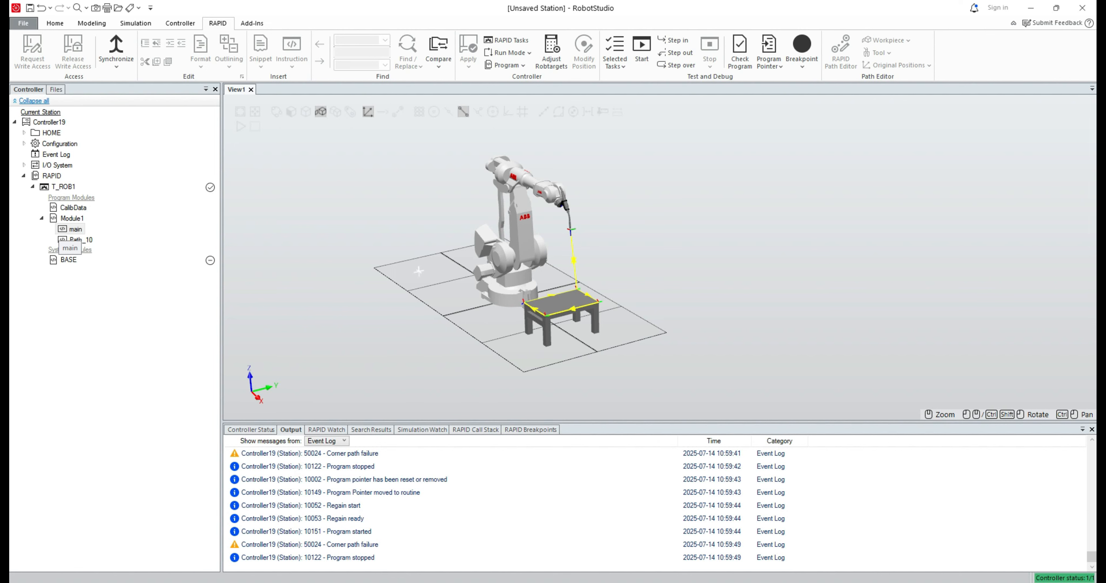
{"action": "double_click", "coordinate": [73, 229]}
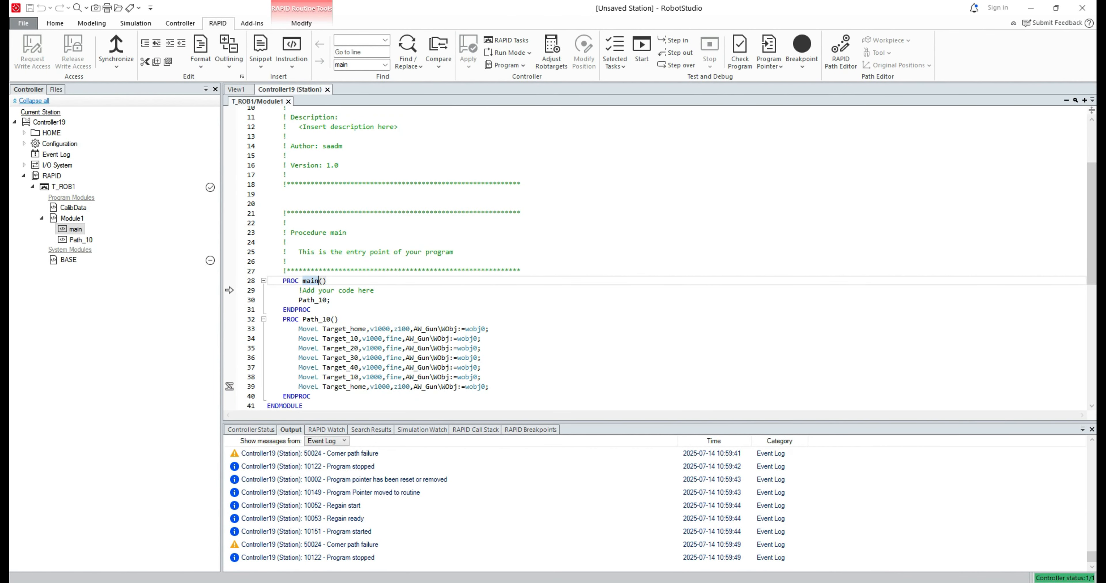
Review the Module1 code, from the robtarget declarations to the main and Path_10 procedures
{"action": "scroll", "coordinate": [655, 258], "scroll_direction": "up", "scroll_amount": 4}
{"action": "scroll", "coordinate": [655, 259], "scroll_direction": "down", "scroll_amount": 6}
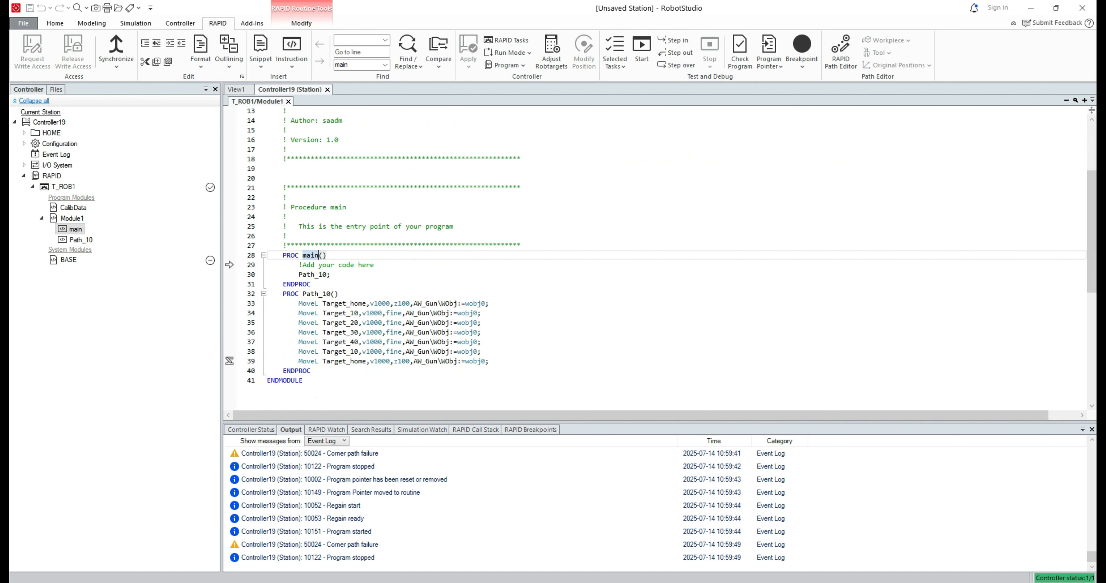
{"action": "scroll", "coordinate": [655, 258], "scroll_direction": "up", "scroll_amount": 6}
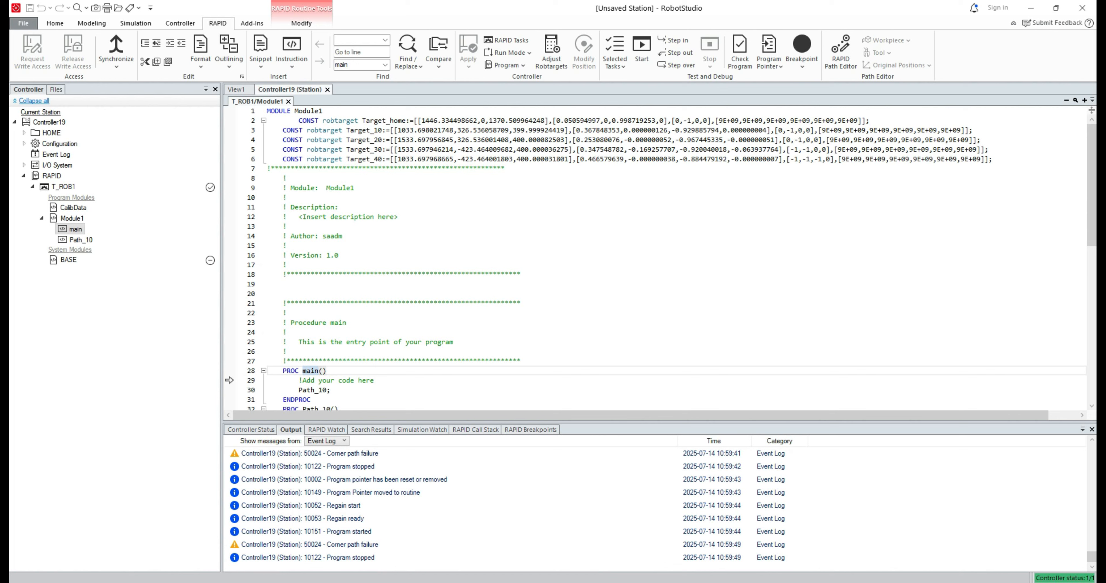
{"action": "scroll", "coordinate": [660, 257], "scroll_direction": "down", "scroll_amount": 1}
{"action": "scroll", "coordinate": [661, 257], "scroll_direction": "up", "scroll_amount": 1}
{"action": "scroll", "coordinate": [230, 361], "scroll_direction": "down", "scroll_amount": 4}
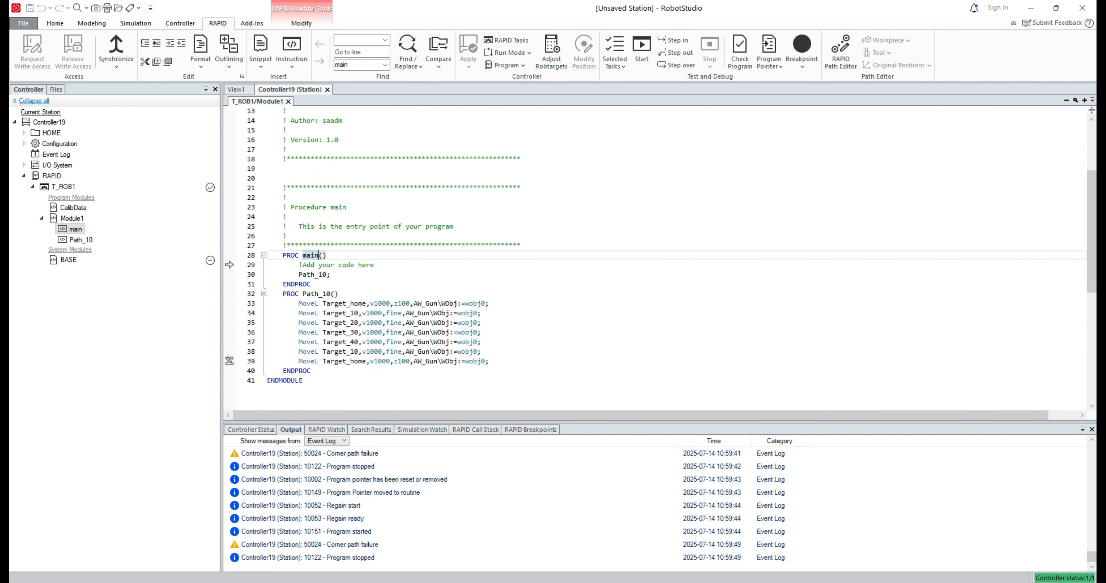
{"action": "scroll", "coordinate": [229, 361], "scroll_direction": "up", "scroll_amount": 5}
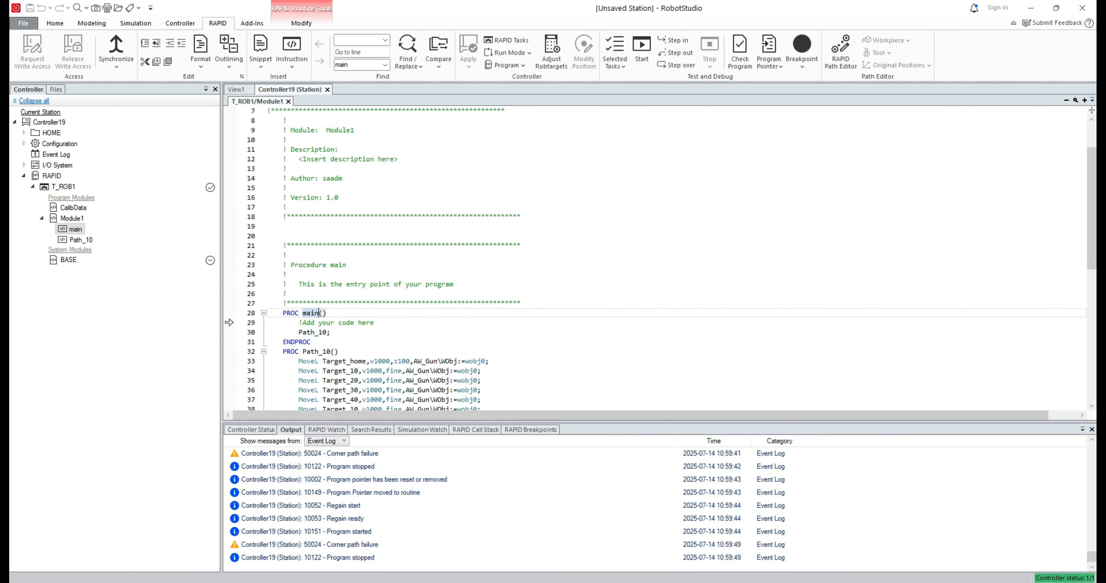
{"action": "scroll", "coordinate": [229, 361], "scroll_direction": "down", "scroll_amount": 2}
{"action": "scroll", "coordinate": [229, 332], "scroll_direction": "down", "scroll_amount": 3}
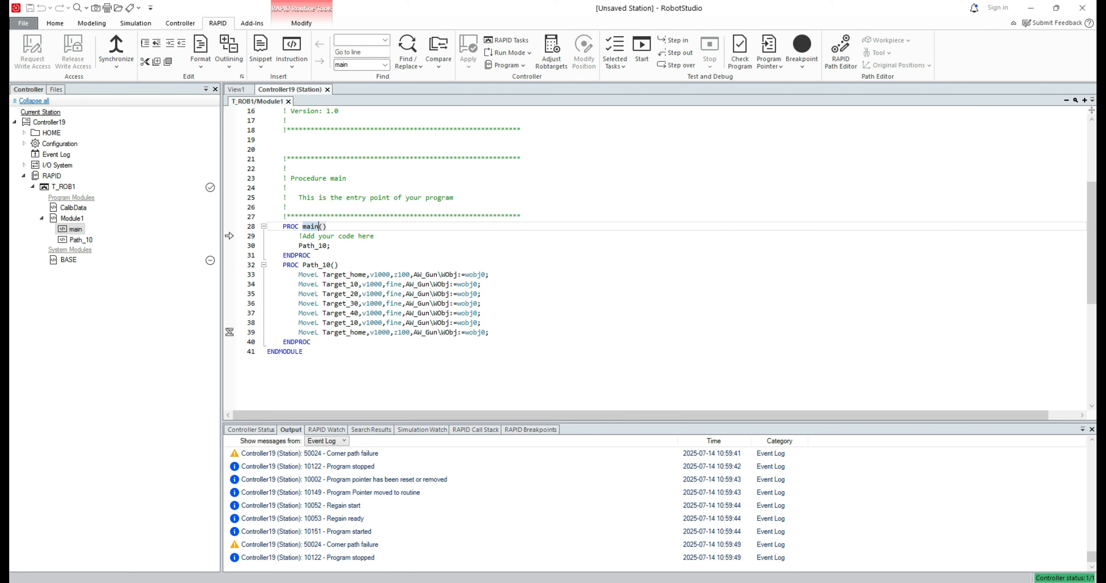
{"action": "scroll", "coordinate": [601, 258], "scroll_direction": "up", "scroll_amount": 1}
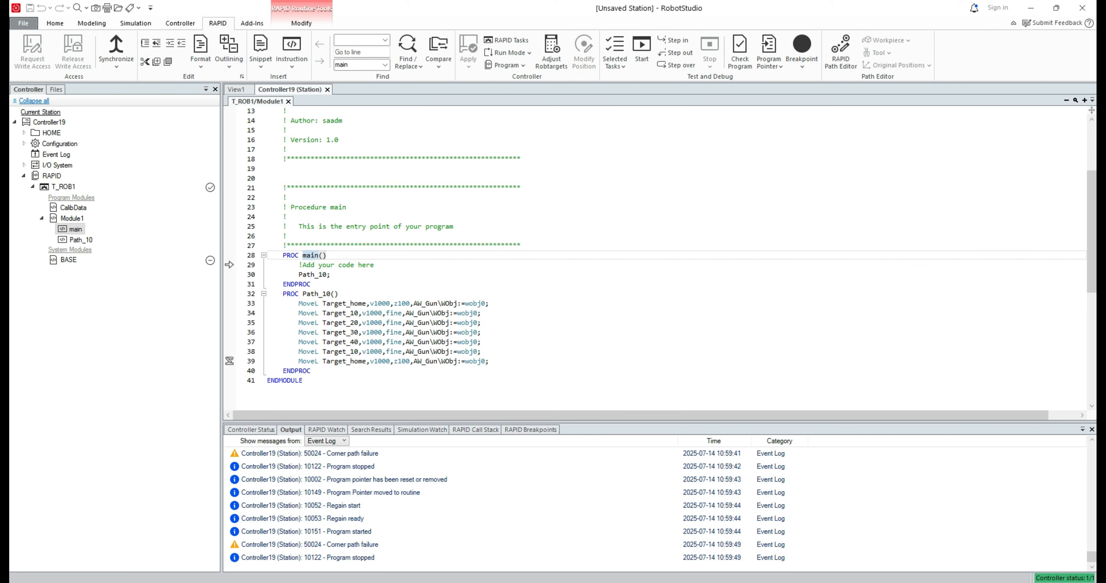
Insert a FOR loop template on a new line below the "Add your code here" comment in main
{"action": "left_click", "coordinate": [330, 275]}
{"action": "left_click", "coordinate": [374, 265]}
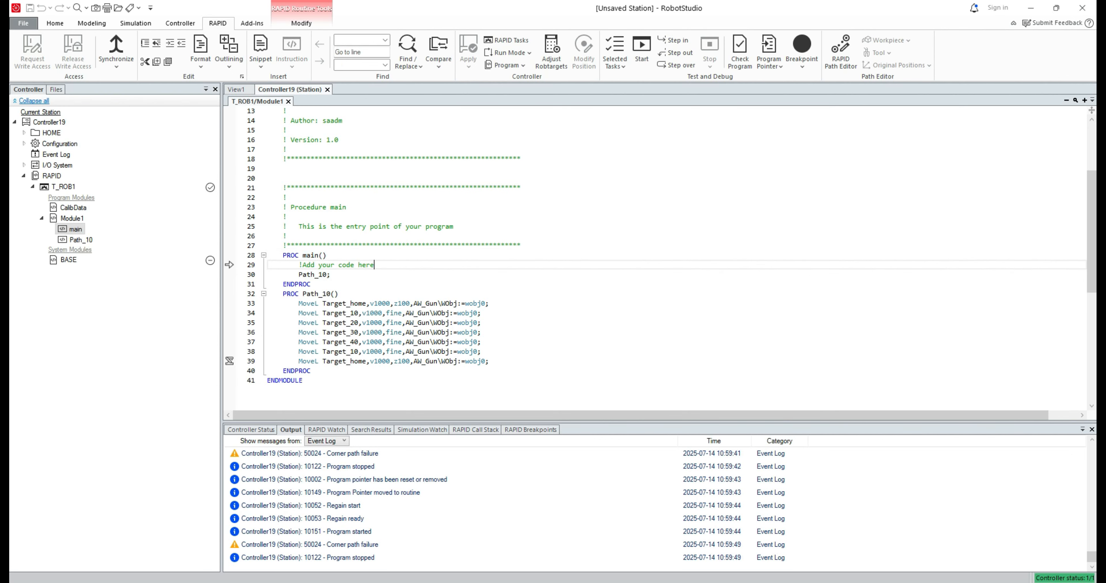
{"action": "key", "text": "Return"}
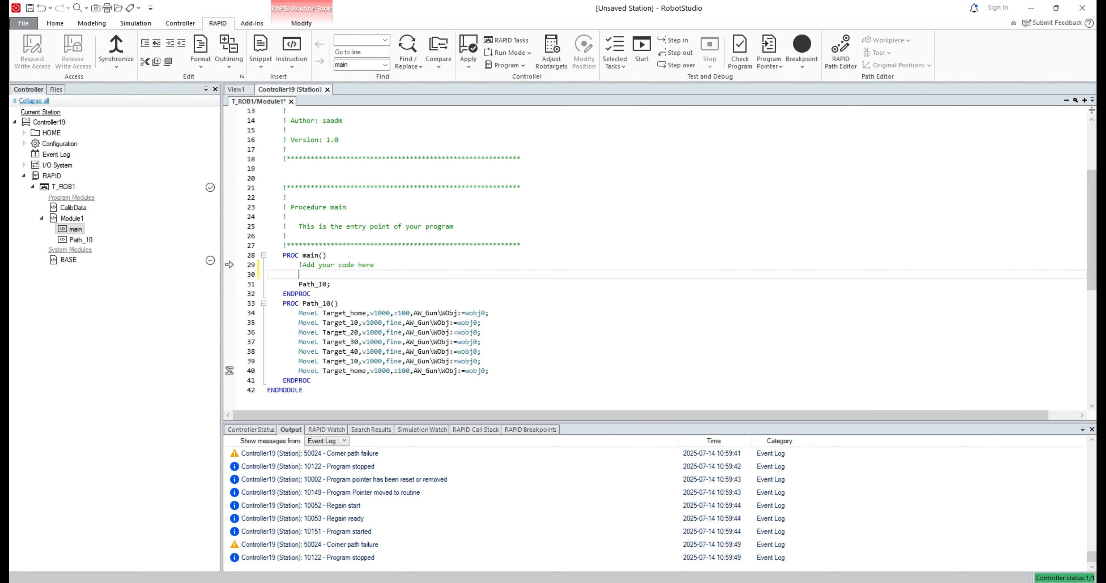
{"action": "type", "text": "For"}
{"action": "key", "text": "Down"}
{"action": "key", "text": "Return"}
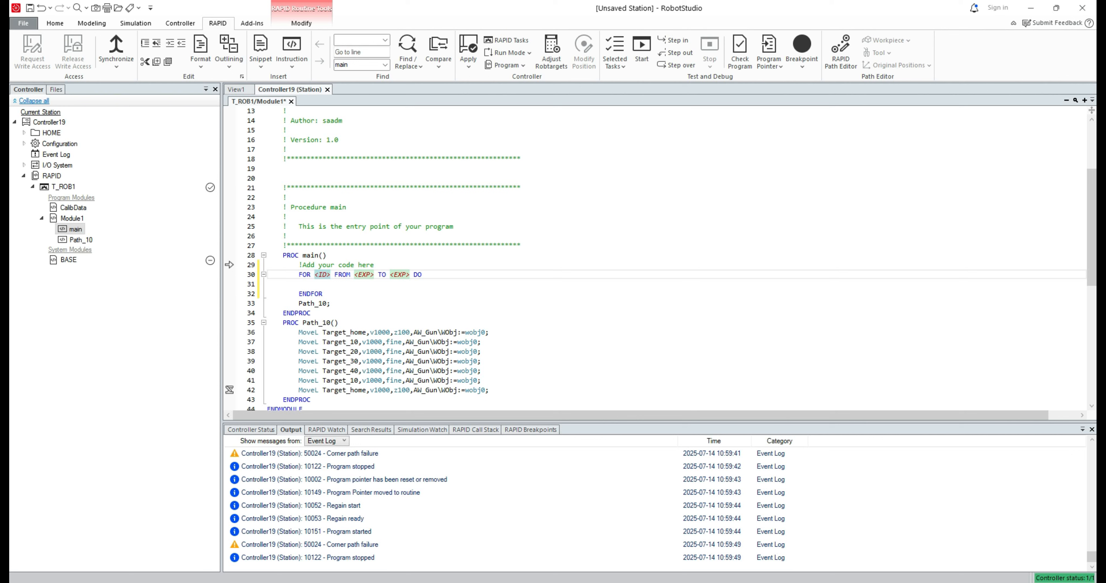
Move the Path_10 call from below ENDFOR into the body of the FOR loop
{"action": "left_click_drag", "start_coordinate": [330, 304], "coordinate": [299, 304]}
{"action": "key", "text": "ctrl+c"}
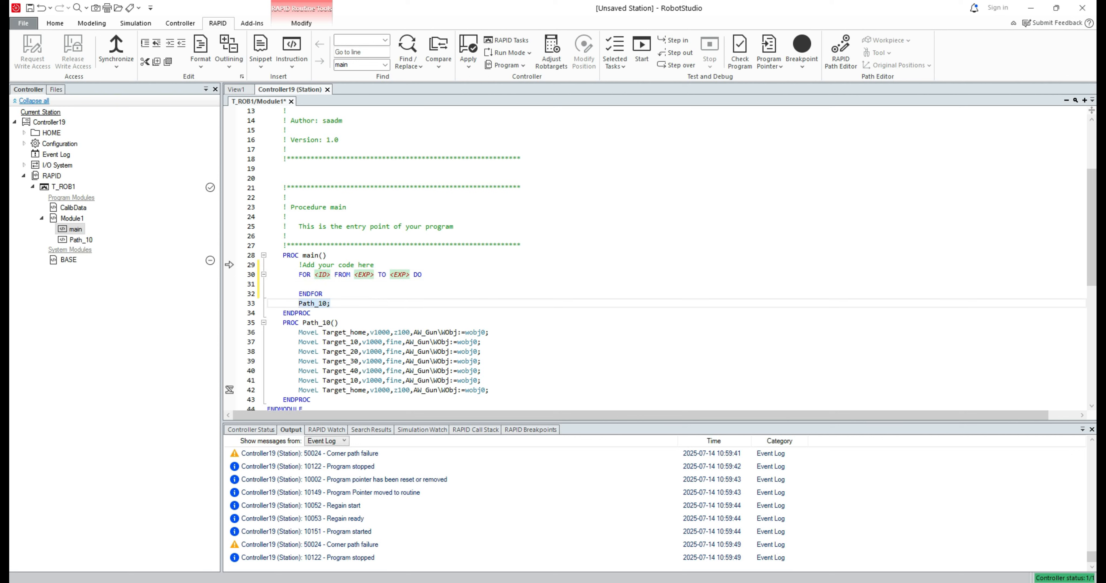
{"action": "key", "text": "BackSpace"}
{"action": "left_click", "coordinate": [422, 275]}
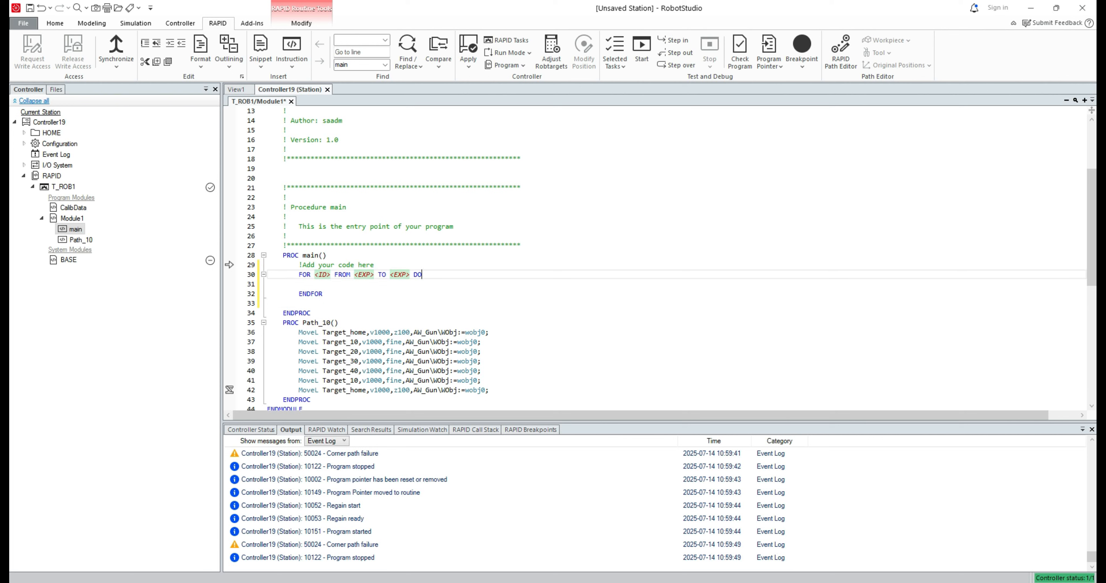
{"action": "key", "text": "Return"}
{"action": "key", "text": "Return"}
{"action": "key", "text": "ctrl+v"}
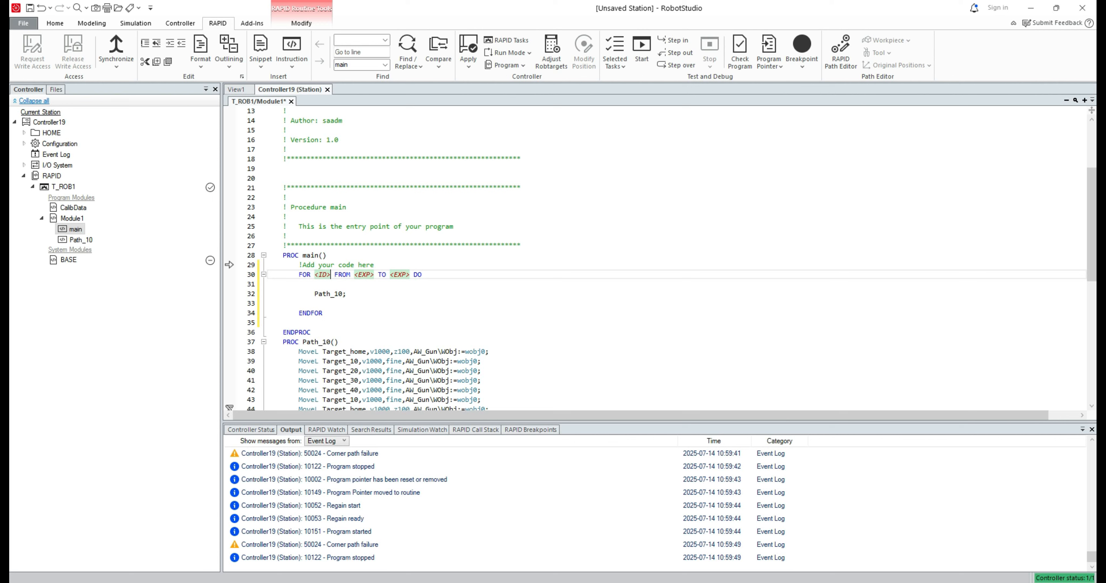
Replace the FOR loop's ID placeholder with the variable reg1
{"action": "key", "text": "BackSpace"}
{"action": "key", "text": "BackSpace"}
{"action": "key", "text": "BackSpace"}
{"action": "key", "text": "BackSpace"}
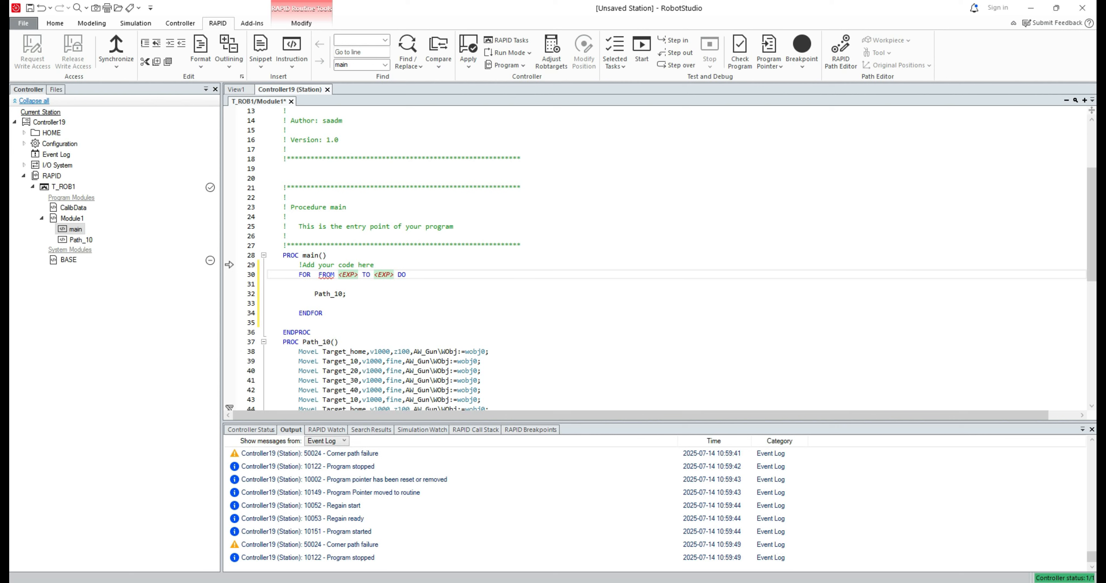
{"action": "type", "text": "reg1"}
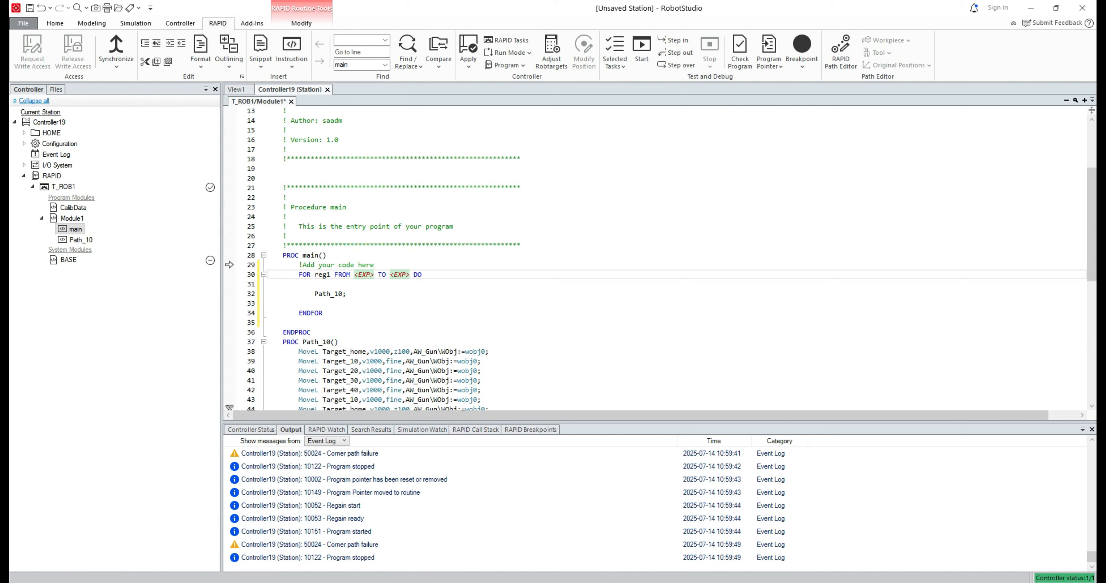
Replace the FOR loop's expression placeholders so that it runs from 1 to 3
{"action": "key", "text": "BackSpace"}
{"action": "key", "text": "BackSpace"}
{"action": "key", "text": "BackSpace"}
{"action": "key", "text": "BackSpace"}
{"action": "key", "text": "BackSpace"}
{"action": "type", "text": "1"}
{"action": "key", "text": "BackSpace"}
{"action": "key", "text": "BackSpace"}
{"action": "key", "text": "BackSpace"}
{"action": "key", "text": "BackSpace"}
{"action": "key", "text": "BackSpace"}
{"action": "type", "text": "3"}
{"action": "left_click", "coordinate": [314, 284]}
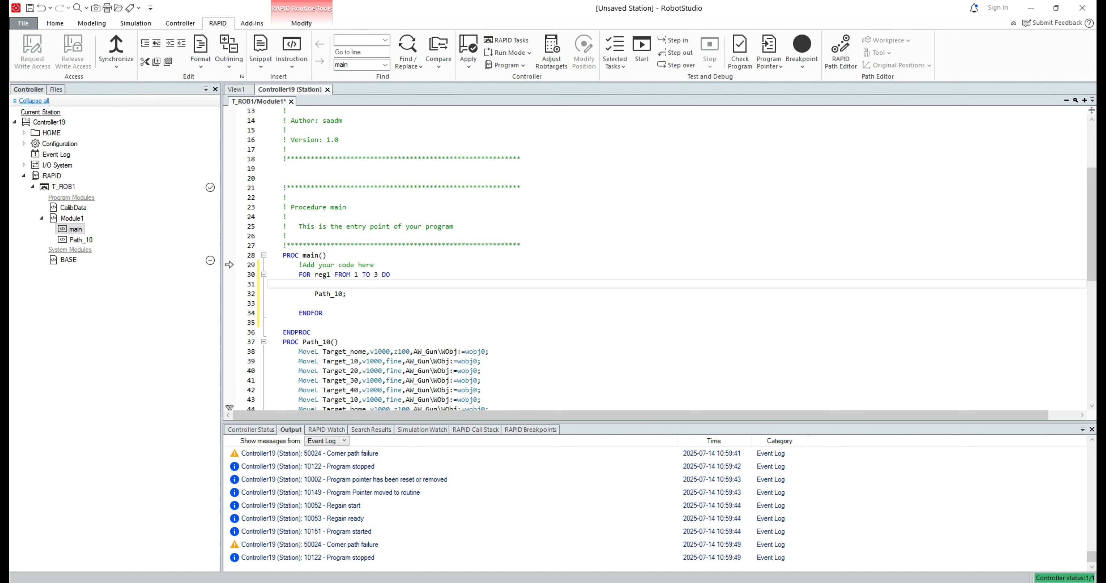
Look over the edited Module1 code and synchronize all Controller19 paths, targets, tool data and work objects to the station
{"action": "scroll", "coordinate": [661, 257], "scroll_direction": "down", "scroll_amount": 3}
{"action": "scroll", "coordinate": [661, 258], "scroll_direction": "up", "scroll_amount": 7}
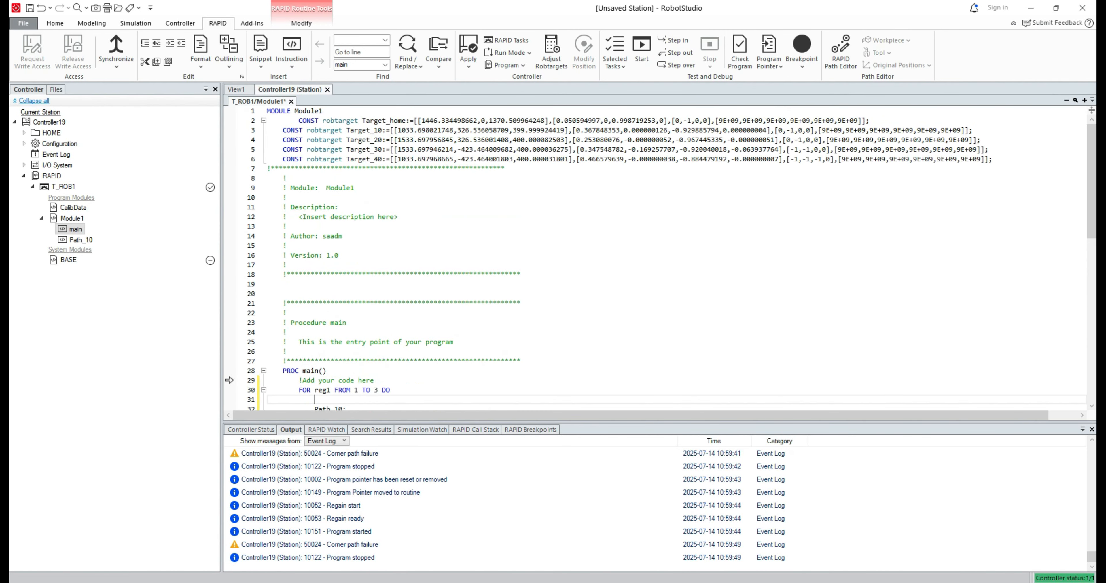
{"action": "scroll", "coordinate": [661, 257], "scroll_direction": "down", "scroll_amount": 7}
{"action": "scroll", "coordinate": [661, 258], "scroll_direction": "up", "scroll_amount": 7}
{"action": "left_click", "coordinate": [116, 65]}
{"action": "left_click", "coordinate": [146, 115]}
{"action": "left_click", "coordinate": [479, 186]}
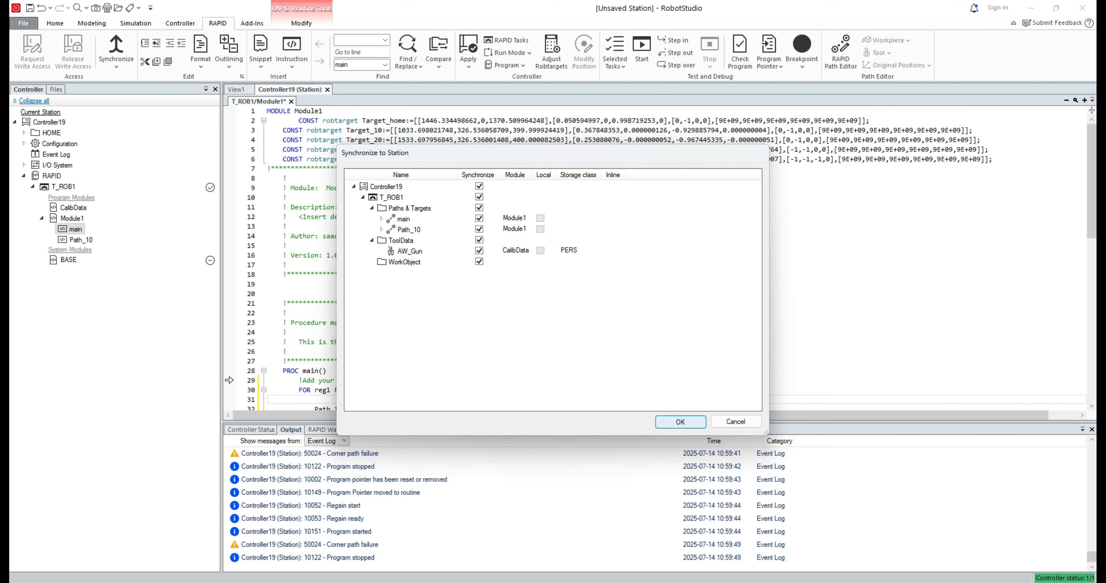
{"action": "left_click", "coordinate": [680, 421]}
Return to the simulation view and check the contents of Path_10 in the station's path list
{"action": "left_click", "coordinate": [116, 64]}
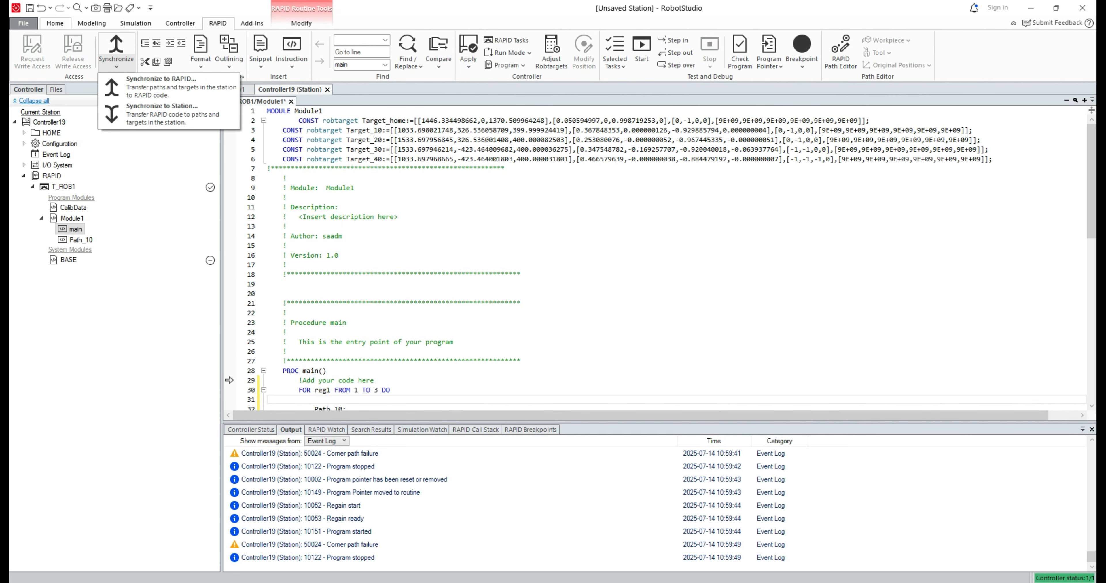
{"action": "left_click", "coordinate": [135, 23]}
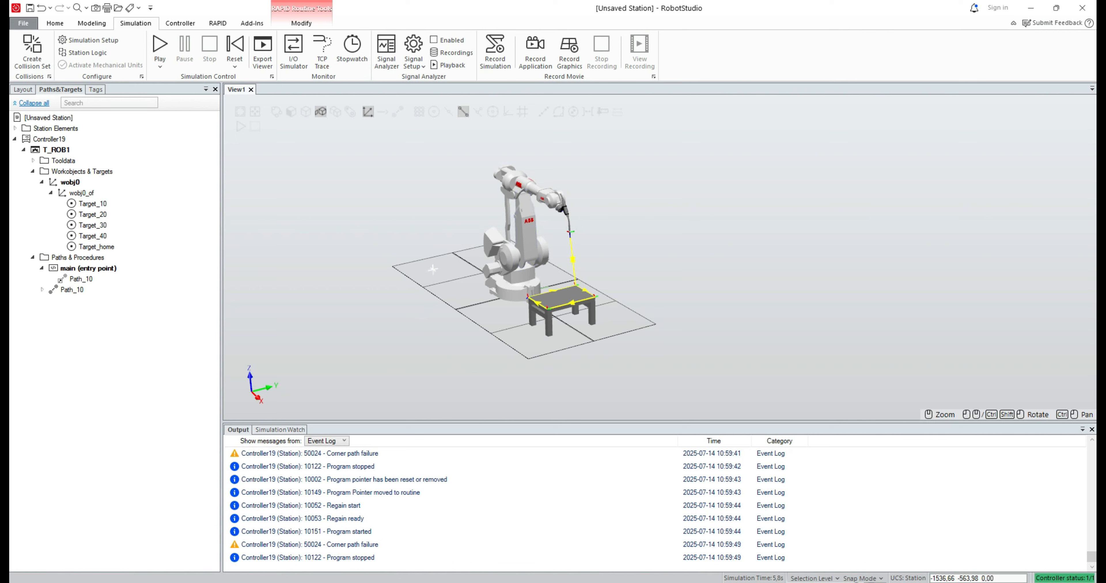
{"action": "left_click", "coordinate": [42, 290]}
{"action": "left_click", "coordinate": [41, 290]}
Repeat the synchronization of all Controller19 RAPID data to the station and return to the station's 3D view
{"action": "left_click", "coordinate": [218, 23]}
{"action": "left_click", "coordinate": [115, 53]}
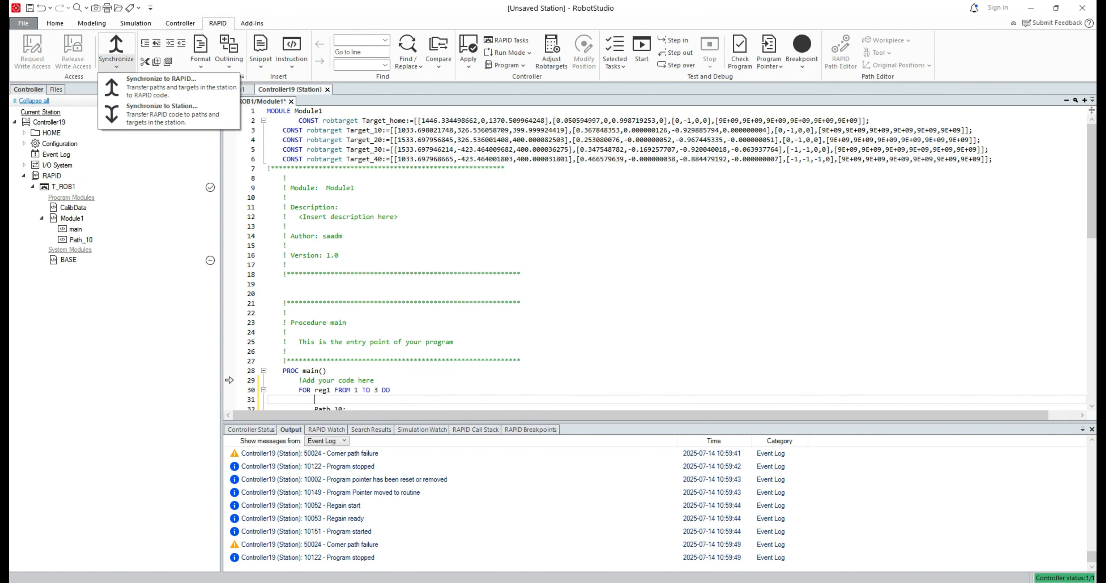
{"action": "left_click", "coordinate": [142, 114]}
{"action": "left_click", "coordinate": [479, 186]}
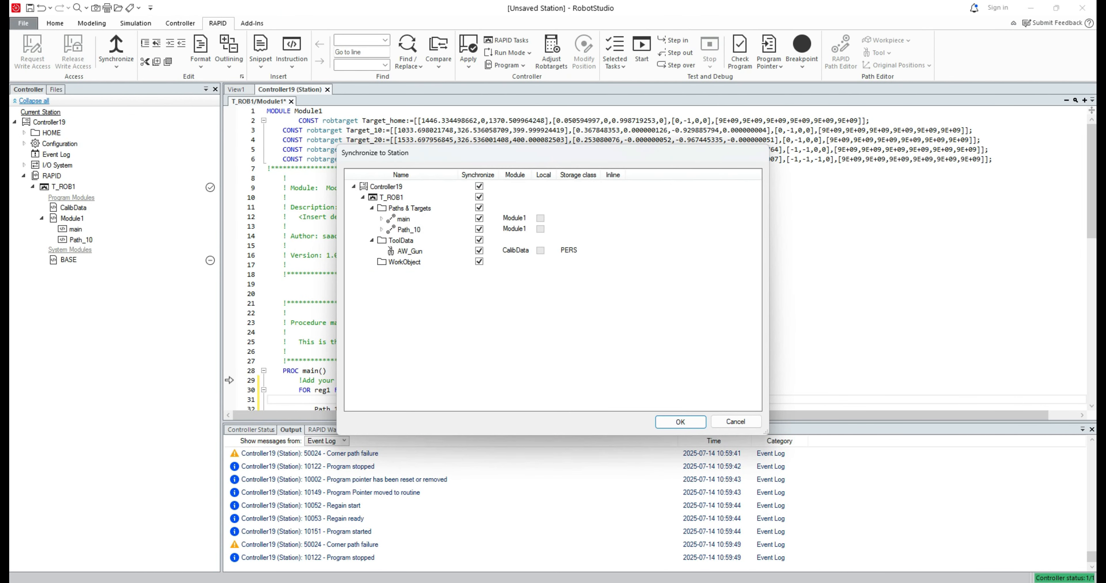
{"action": "left_click", "coordinate": [681, 421]}
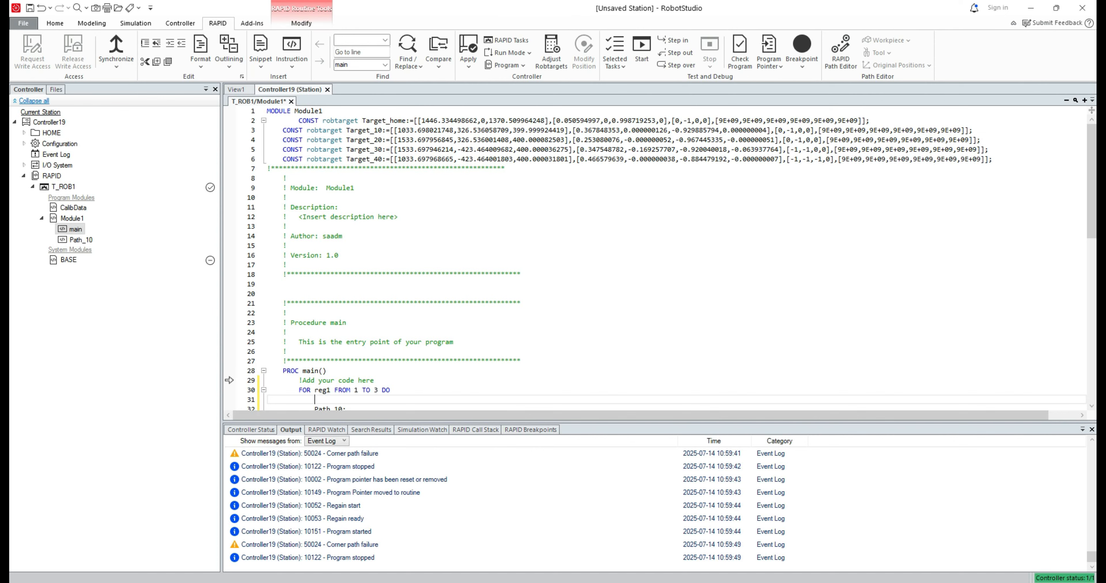
{"action": "left_click", "coordinate": [55, 23]}
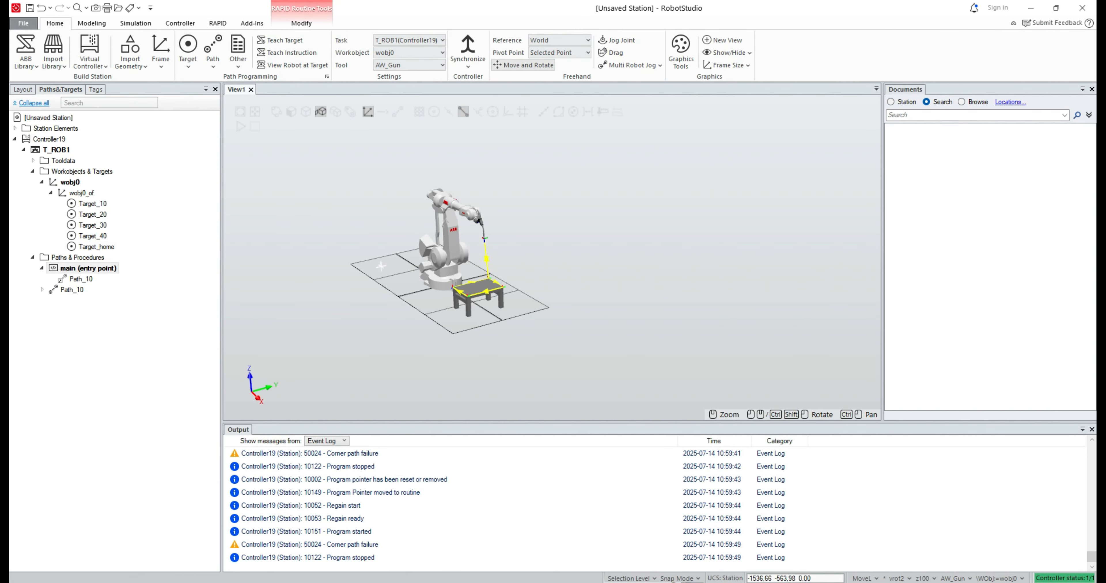
Run the station simulation of the main procedure with its repeated Path_10 loop
{"action": "left_click", "coordinate": [135, 23]}
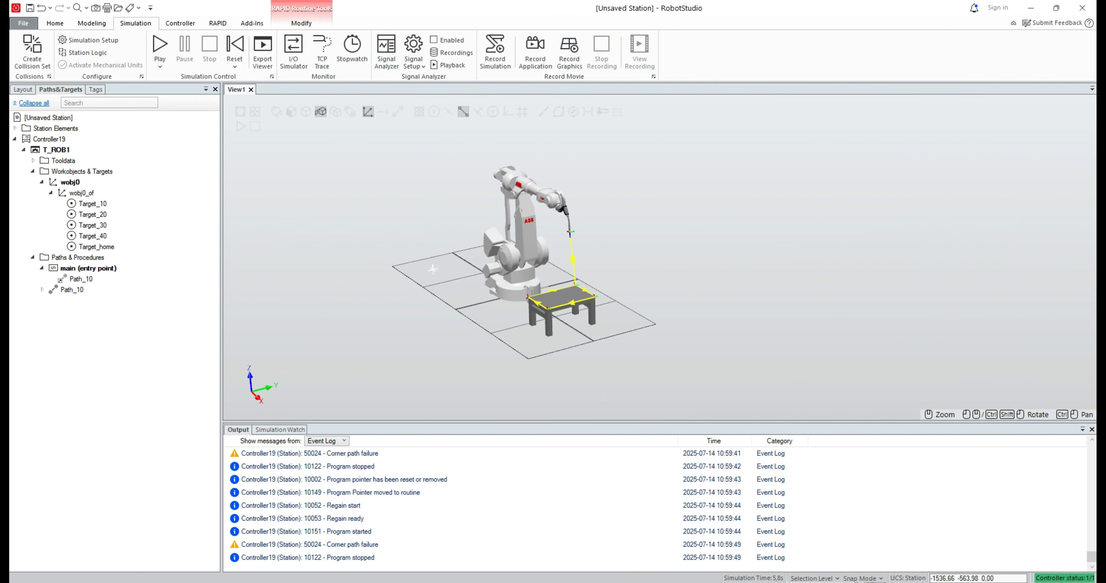
{"action": "left_click", "coordinate": [160, 47]}
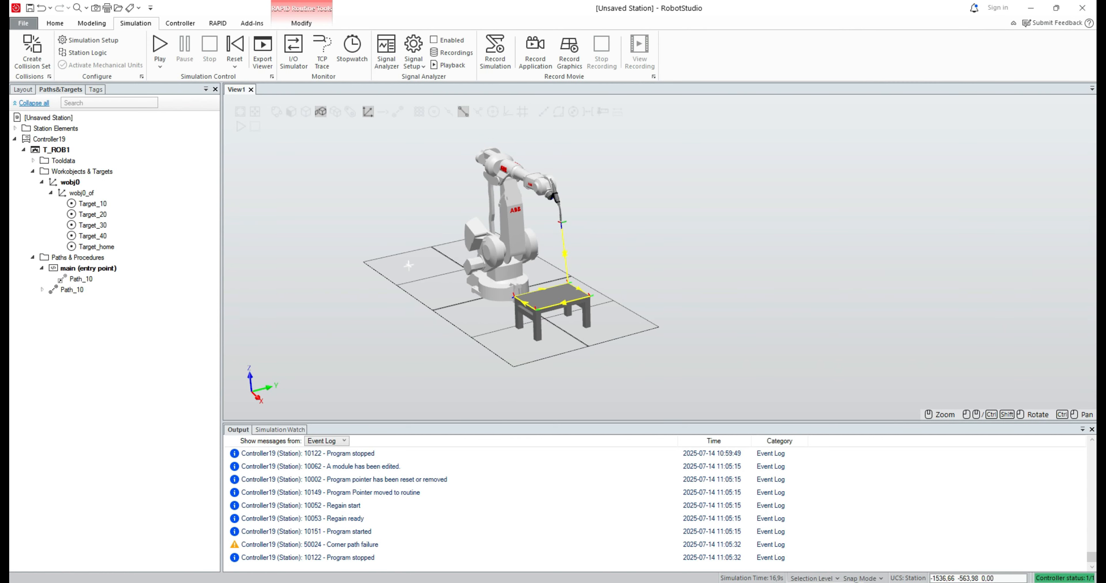
Save the station under the file name practice1 in the Stations folder as a station file
{"action": "left_click", "coordinate": [23, 23]}
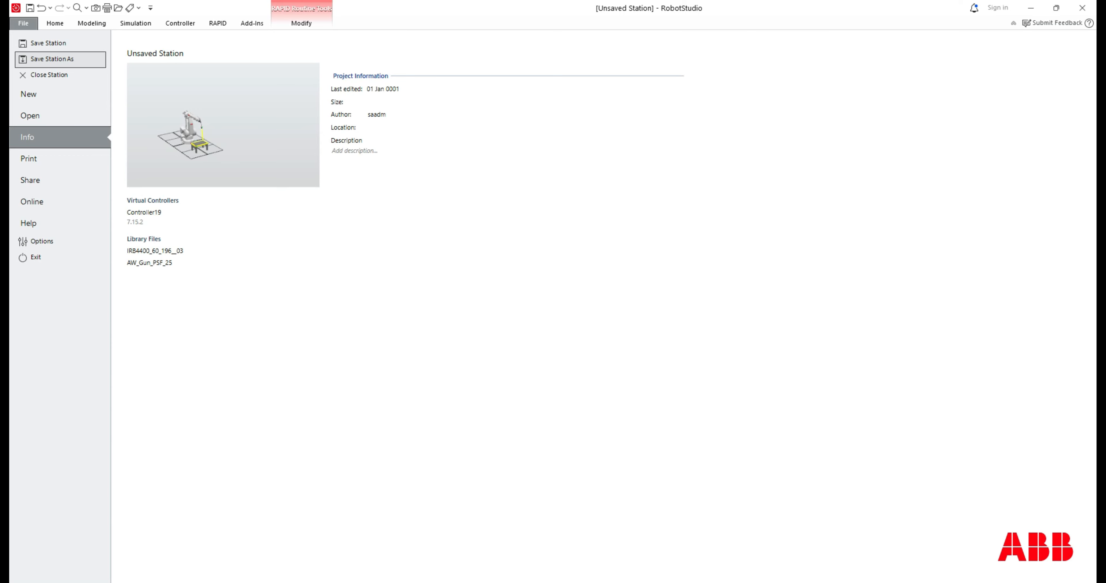
{"action": "left_click", "coordinate": [60, 59]}
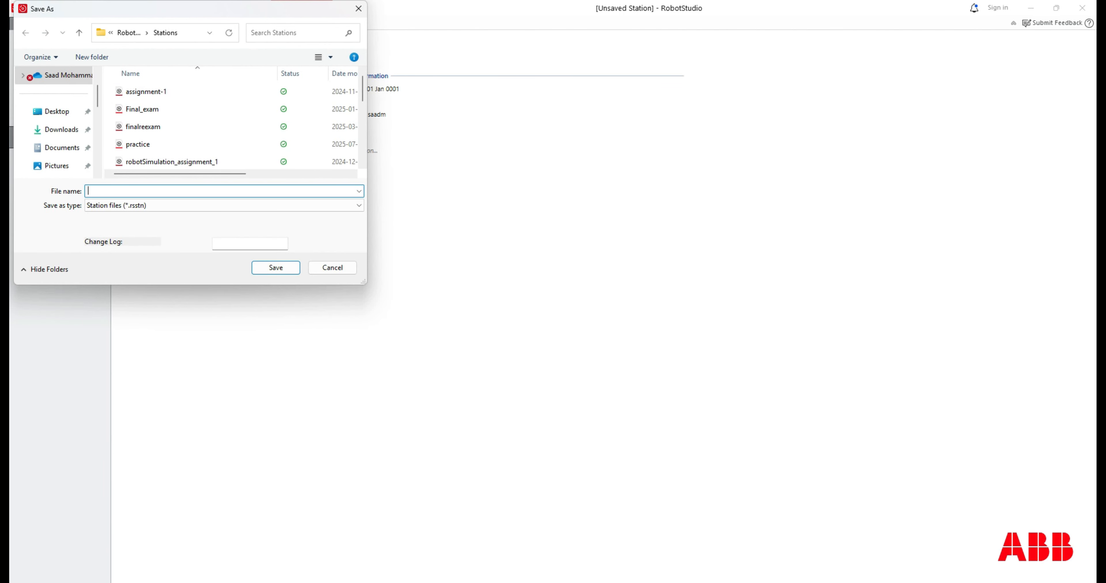
{"action": "type", "text": "practice"}
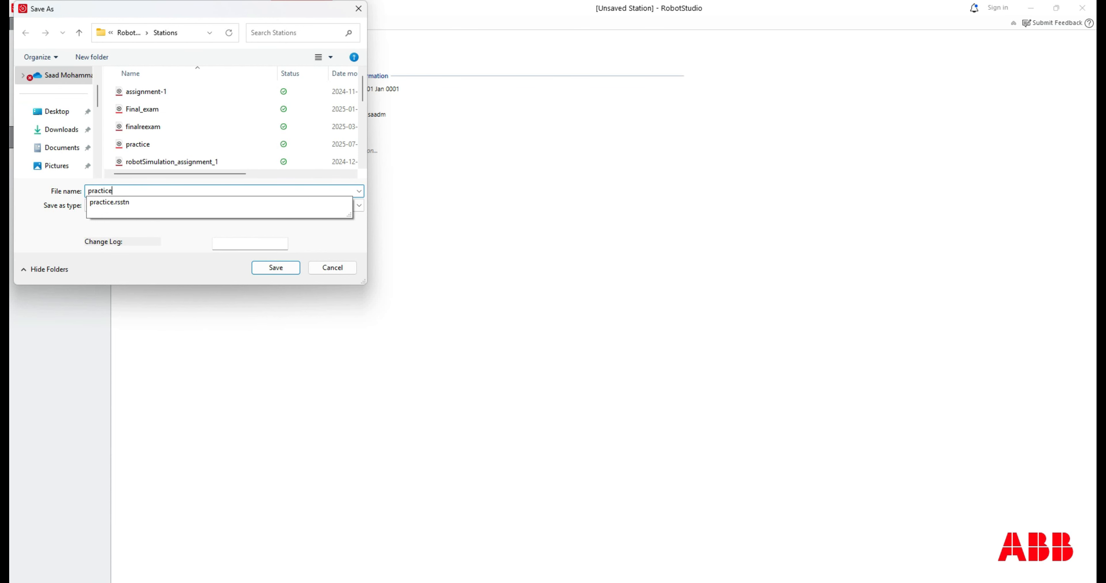
{"action": "type", "text": "1"}
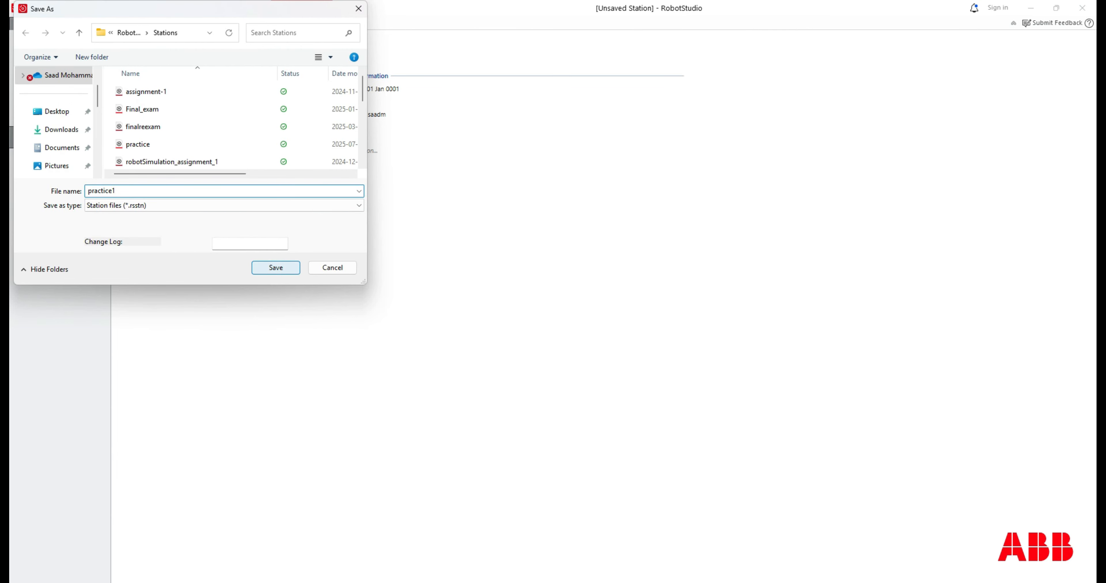
{"action": "key", "text": "Return"}
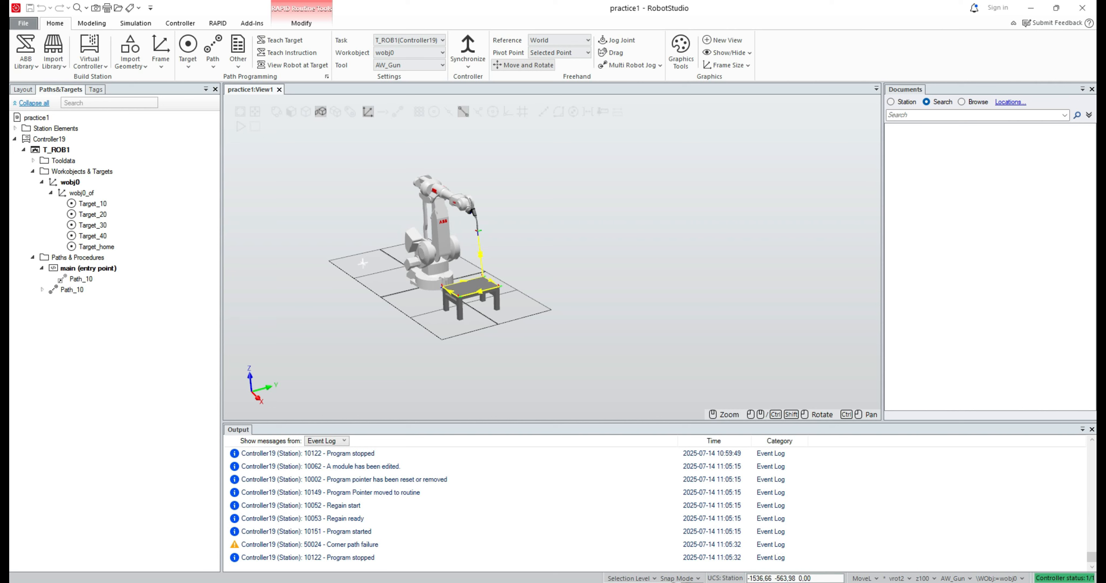
Review the options for sharing the saved station, such as Pack and Go, and return to the station view
{"action": "left_click", "coordinate": [23, 24]}
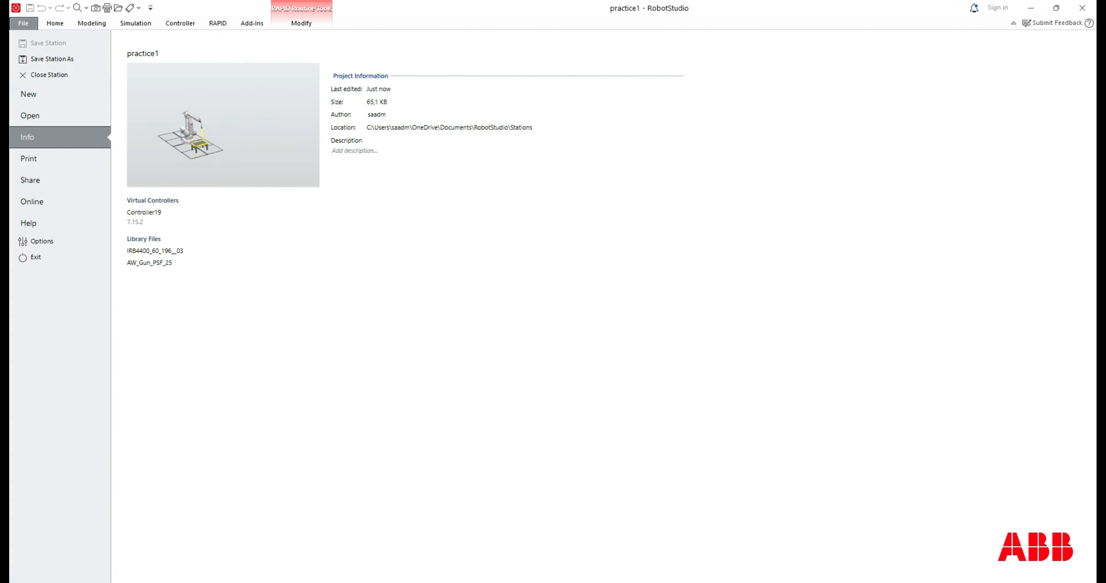
{"action": "left_click", "coordinate": [30, 180]}
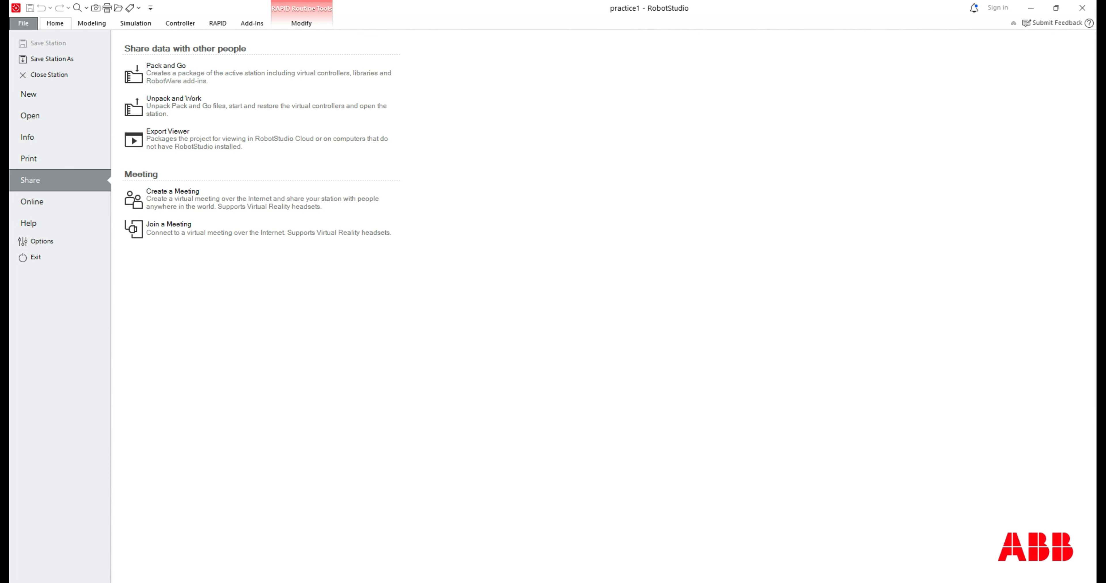
{"action": "left_click", "coordinate": [55, 23]}
Start the simulation of the saved practice1 station again
{"action": "left_click", "coordinate": [136, 23]}
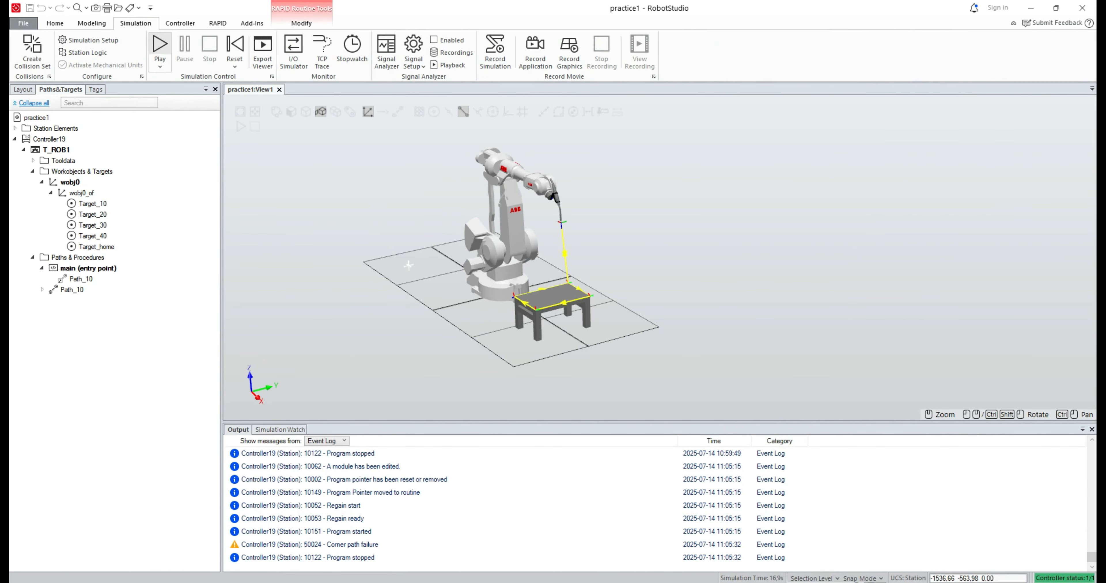
{"action": "left_click", "coordinate": [160, 45]}
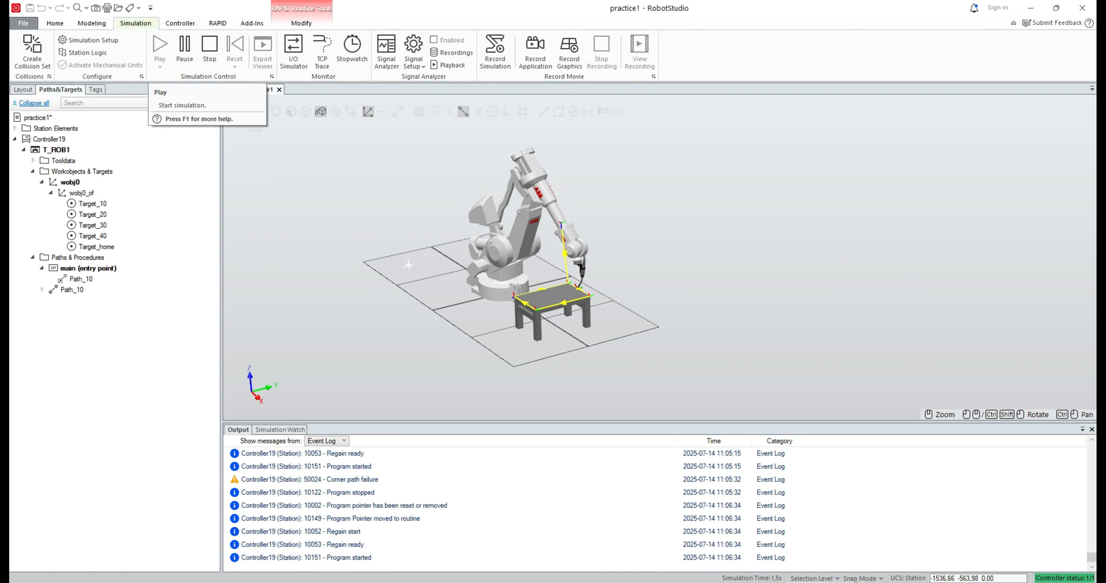